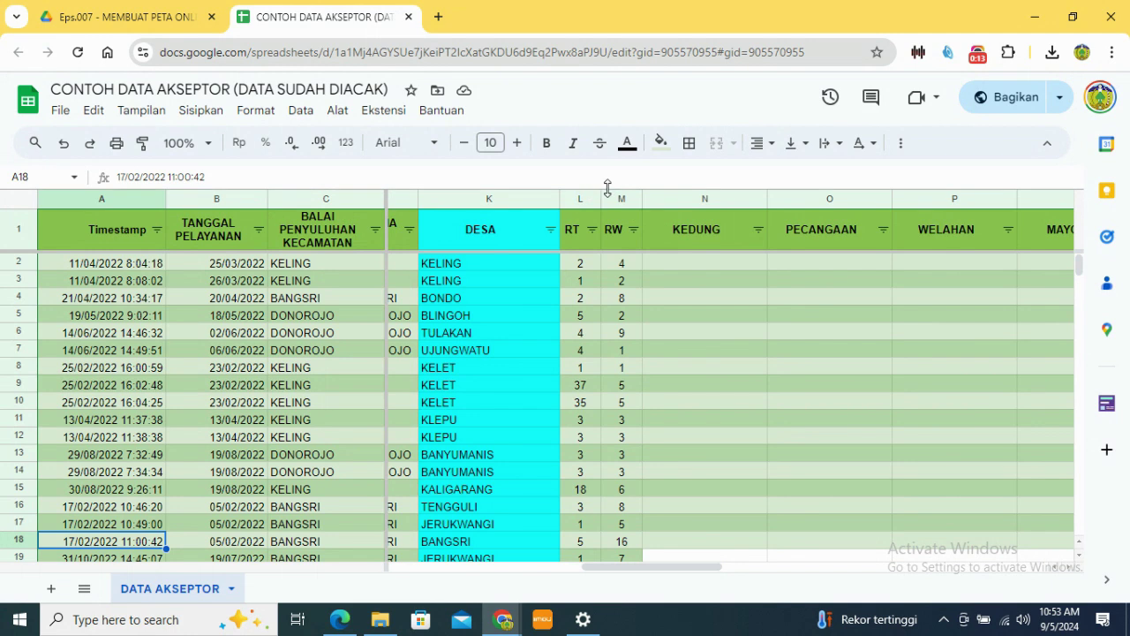
Step: Insert a new column after the RW column and widen it
left_click(609, 196)
right_click(609, 191)
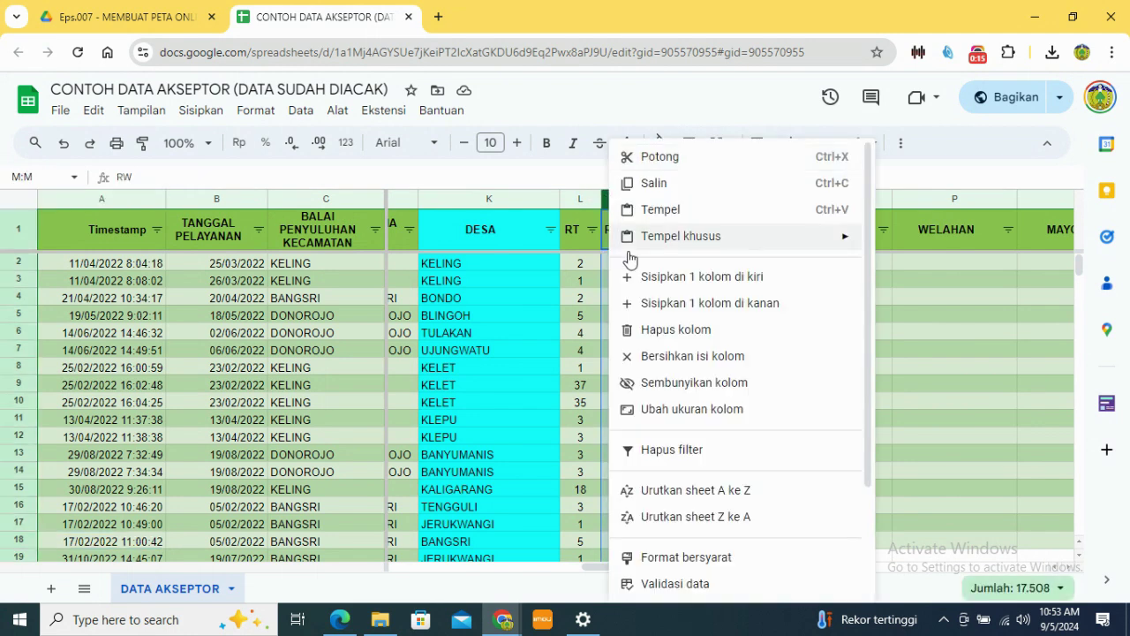
left_click(697, 303)
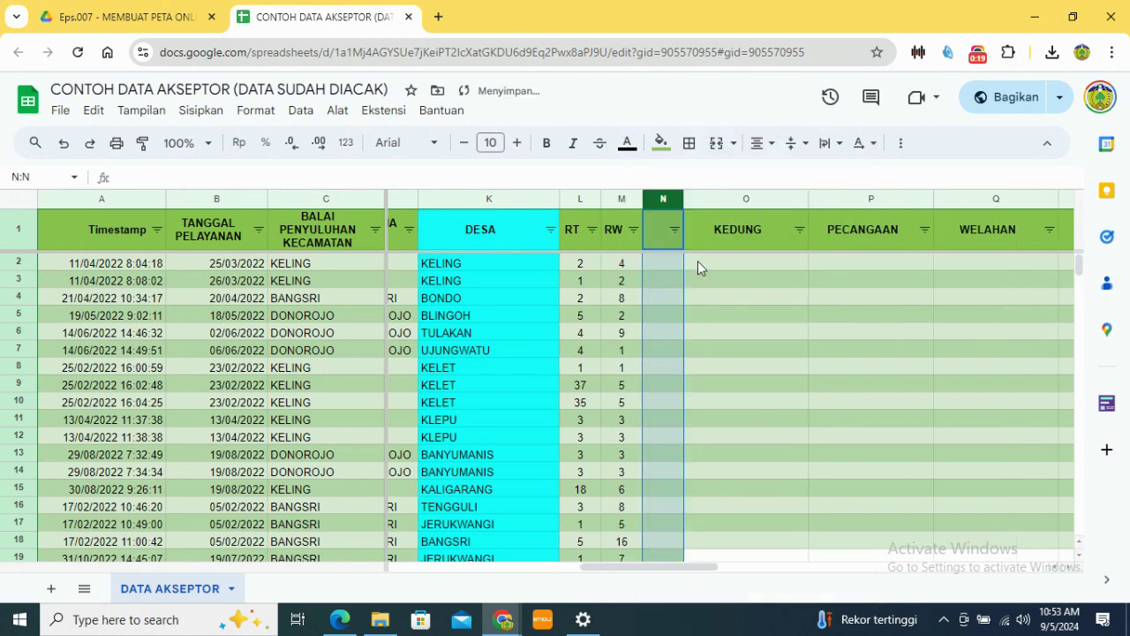
left_click_drag(684, 197, 777, 198)
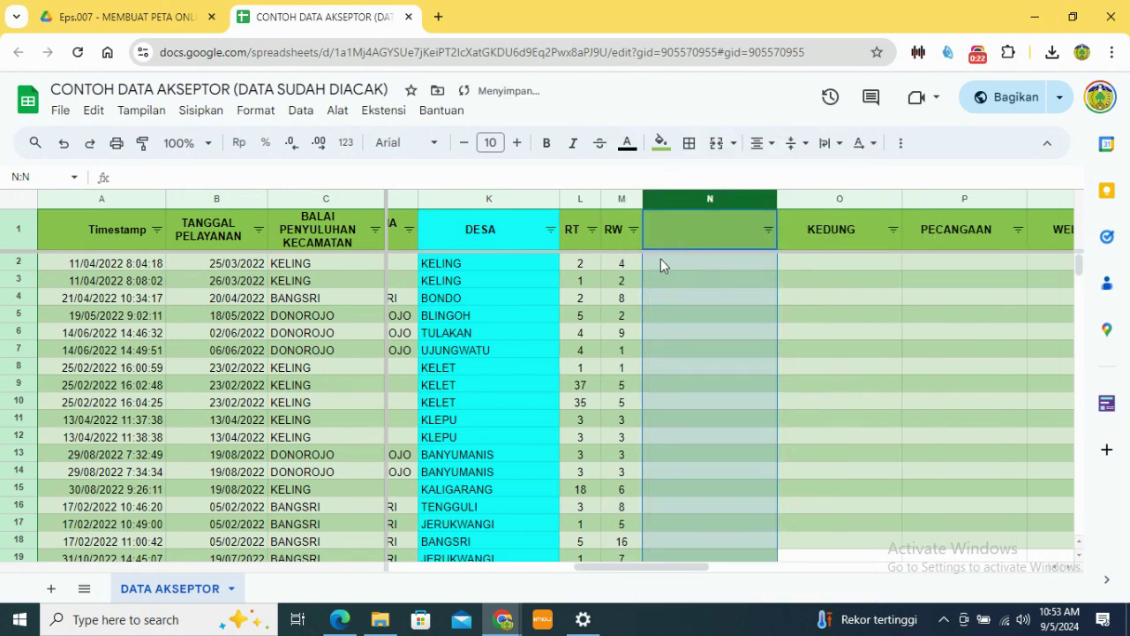
Step: Open Google Maps in a new browser tab and enter "KAR" as the place search
left_click(437, 16)
type("MAP")
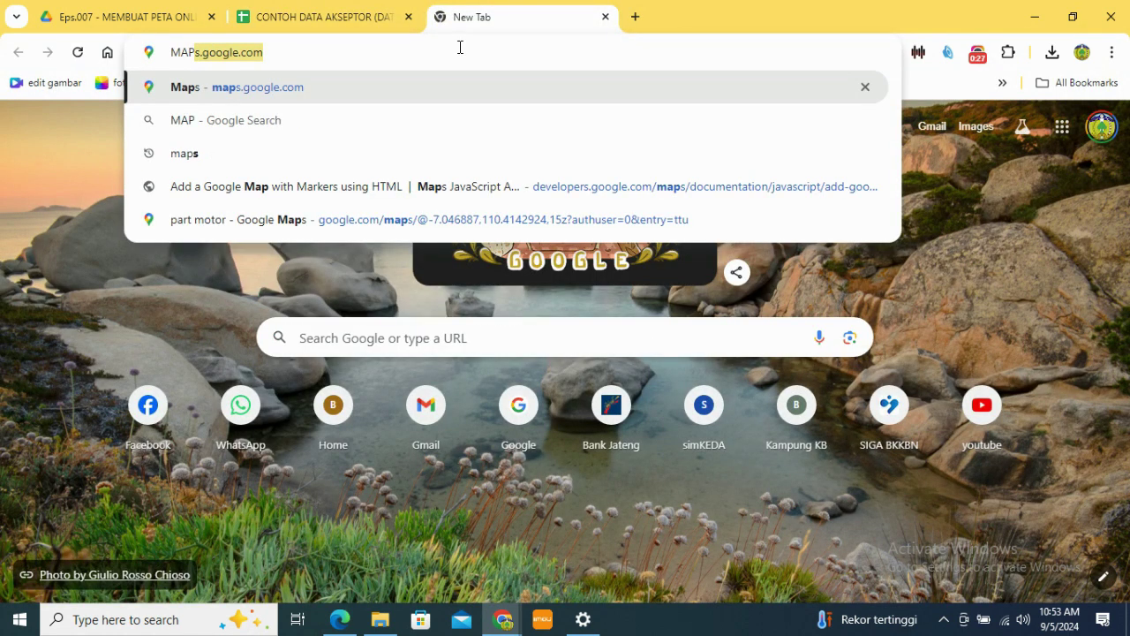
left_click(385, 87)
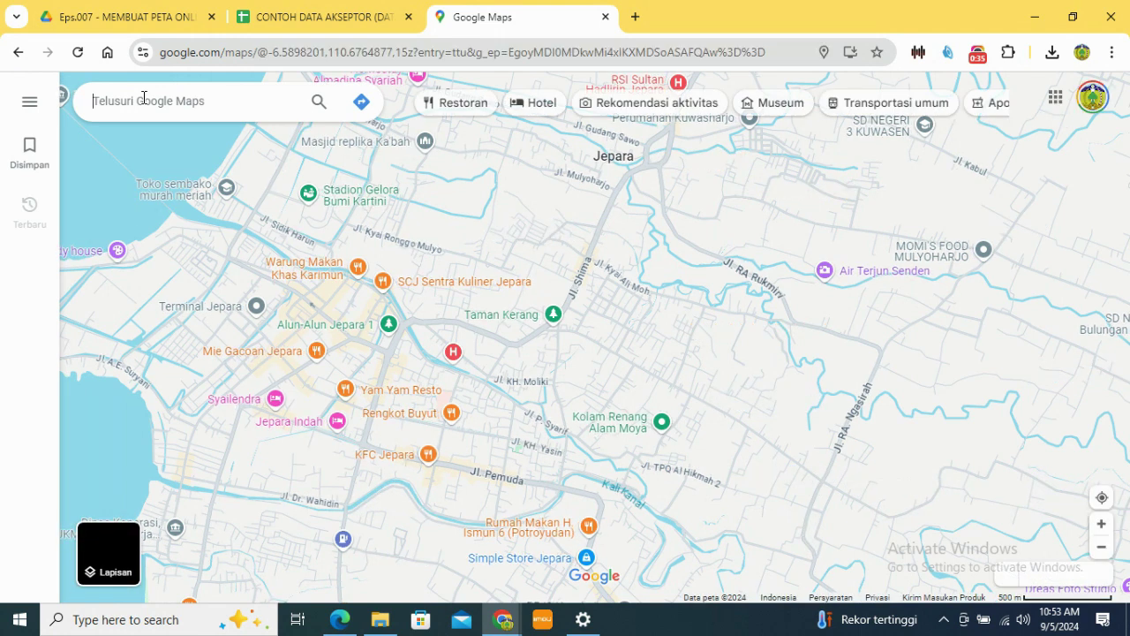
left_click(145, 101)
type("KAR")
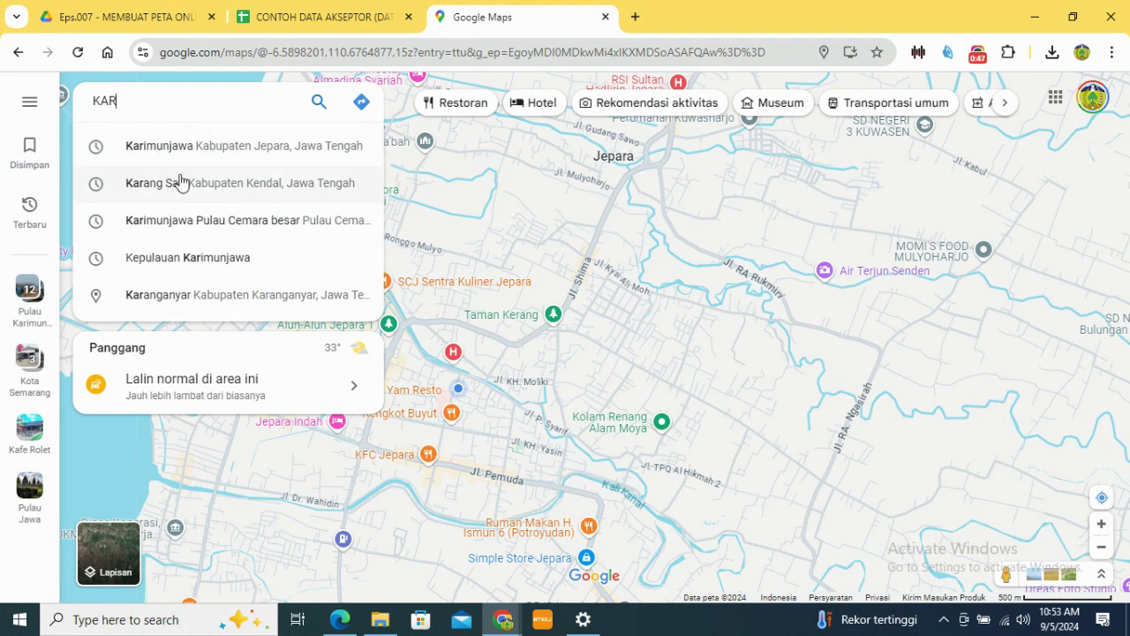
Step: Replace the Google Maps search text with "DESA TAHUNAN" to view the matching place suggestions
left_click(295, 18)
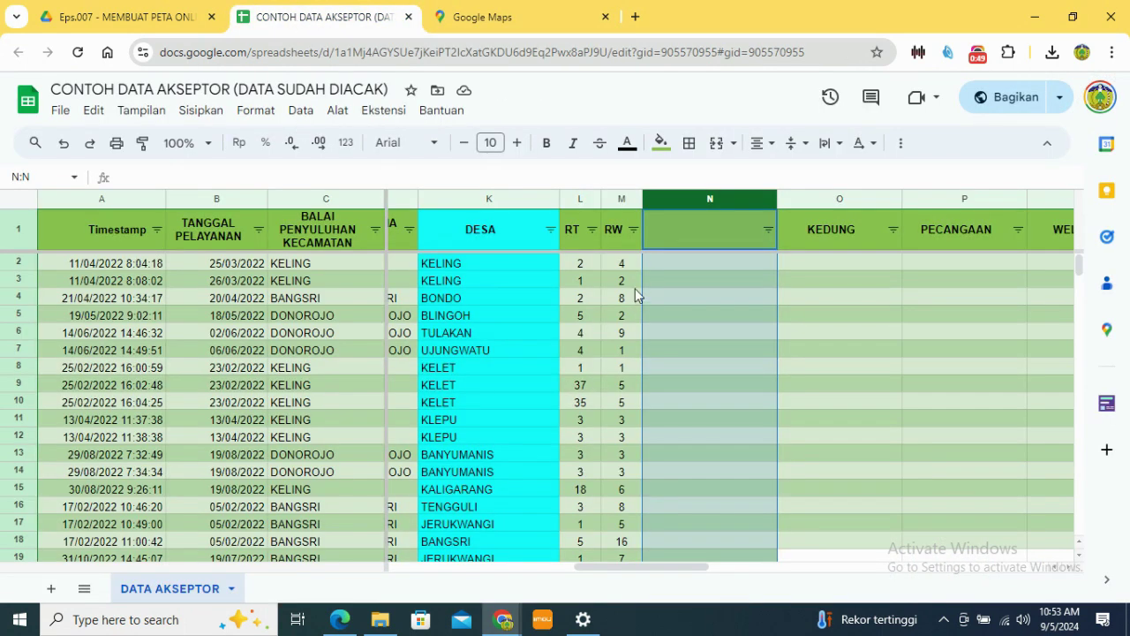
left_click(664, 265)
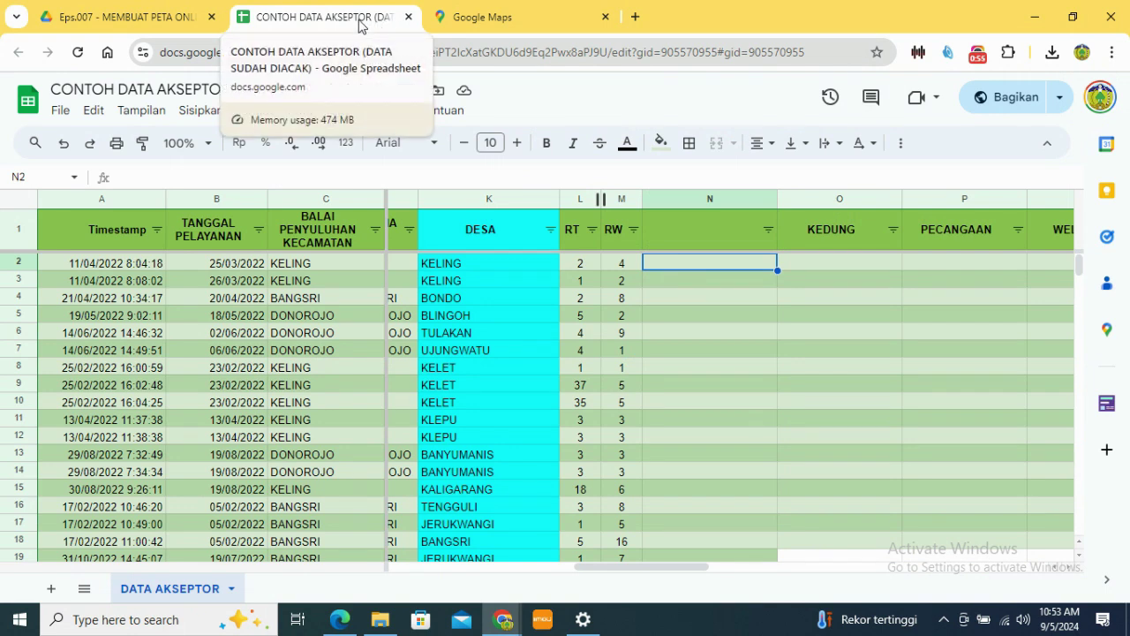
left_click(456, 29)
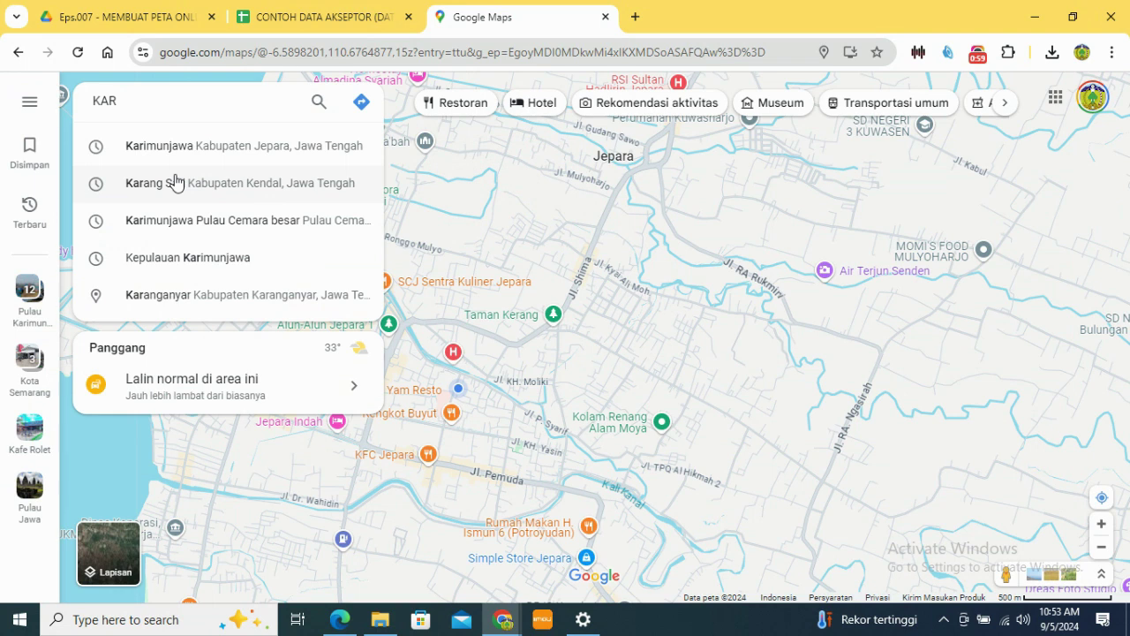
left_click_drag(137, 101, 19, 110)
type("DESA")
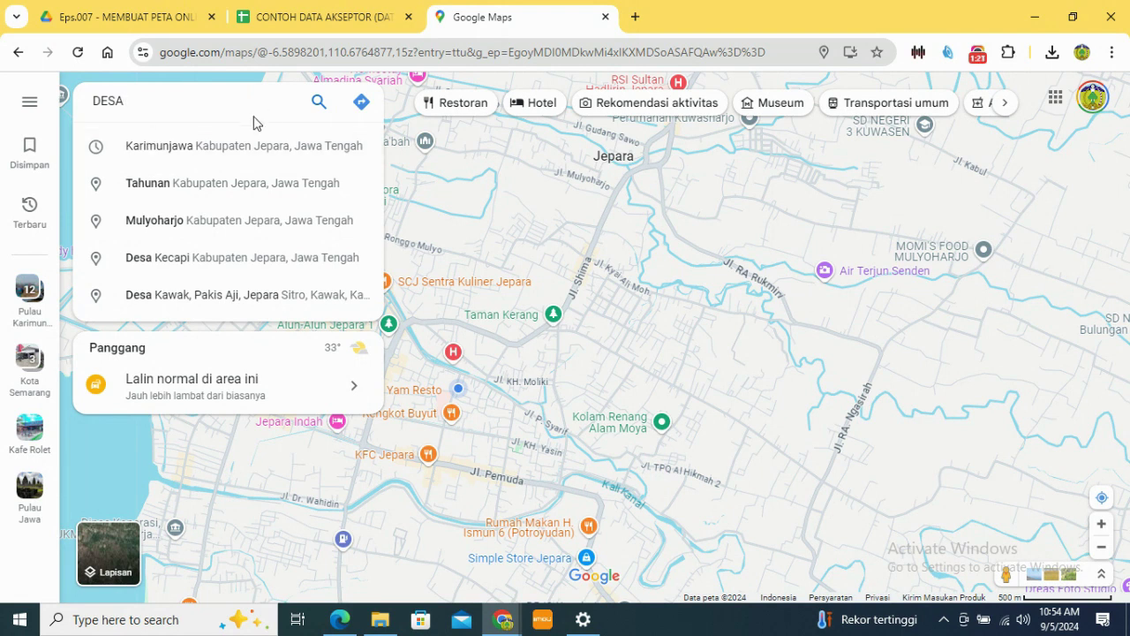
type("TAHUNAN")
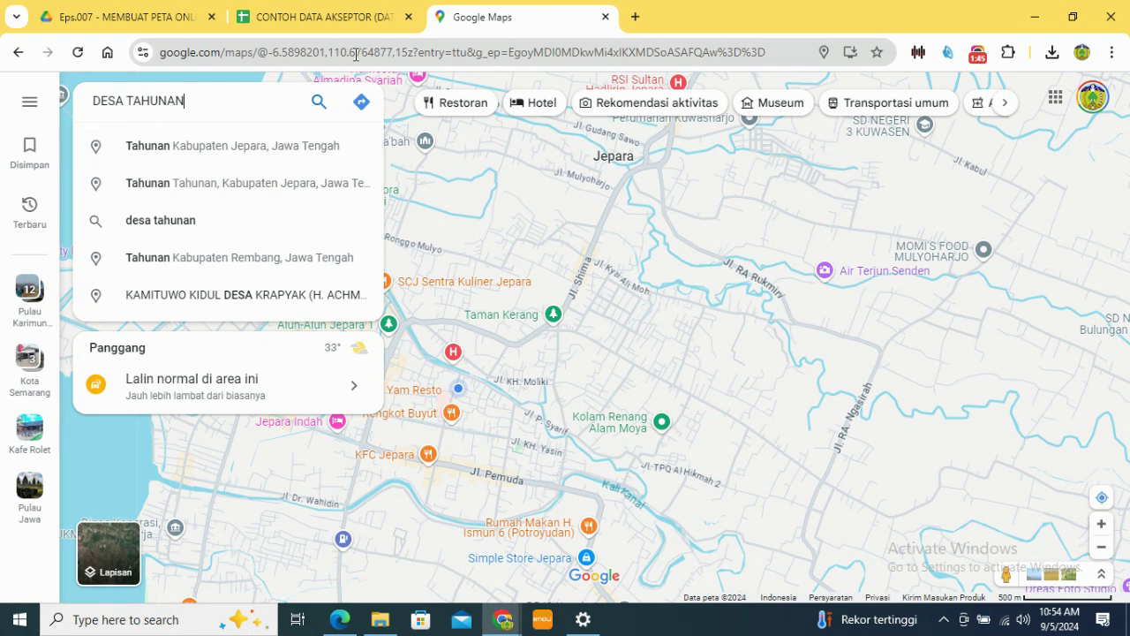
Step: Switch back to the spreadsheet and start the formula ="DESA "&K2 in cell N2
left_click(331, 20)
left_click(677, 228)
left_click(673, 264)
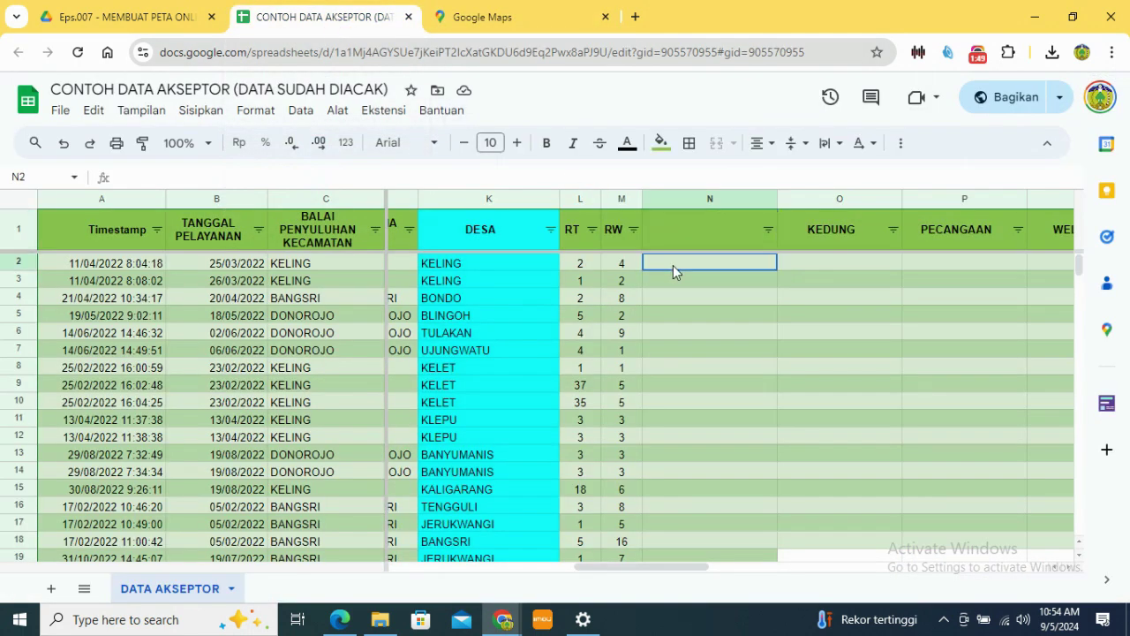
type("=")
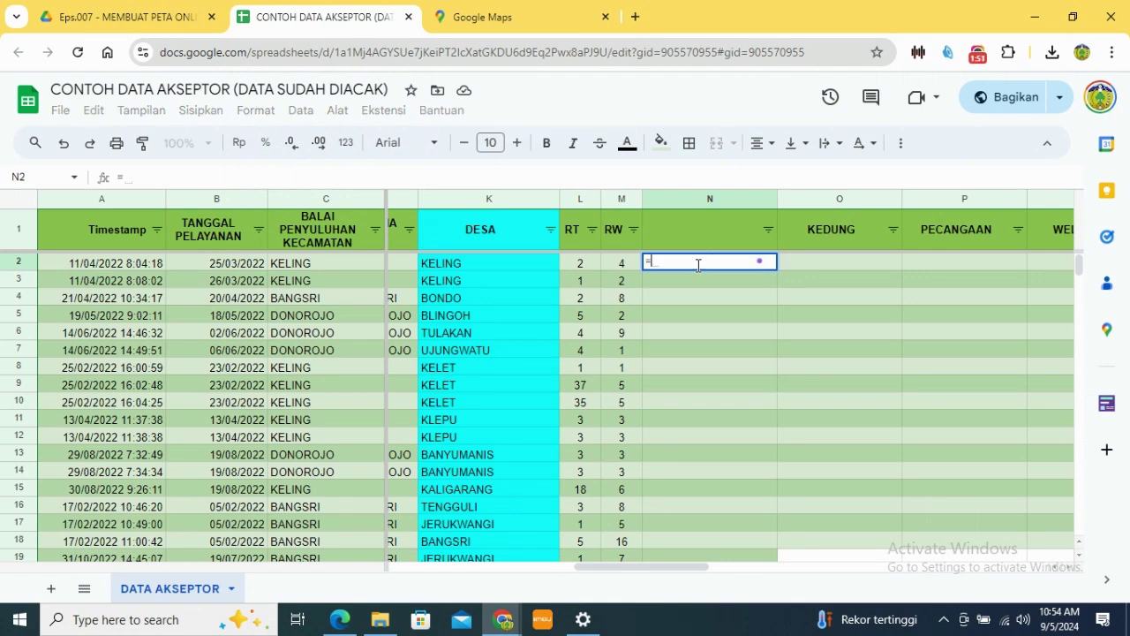
type("\"")
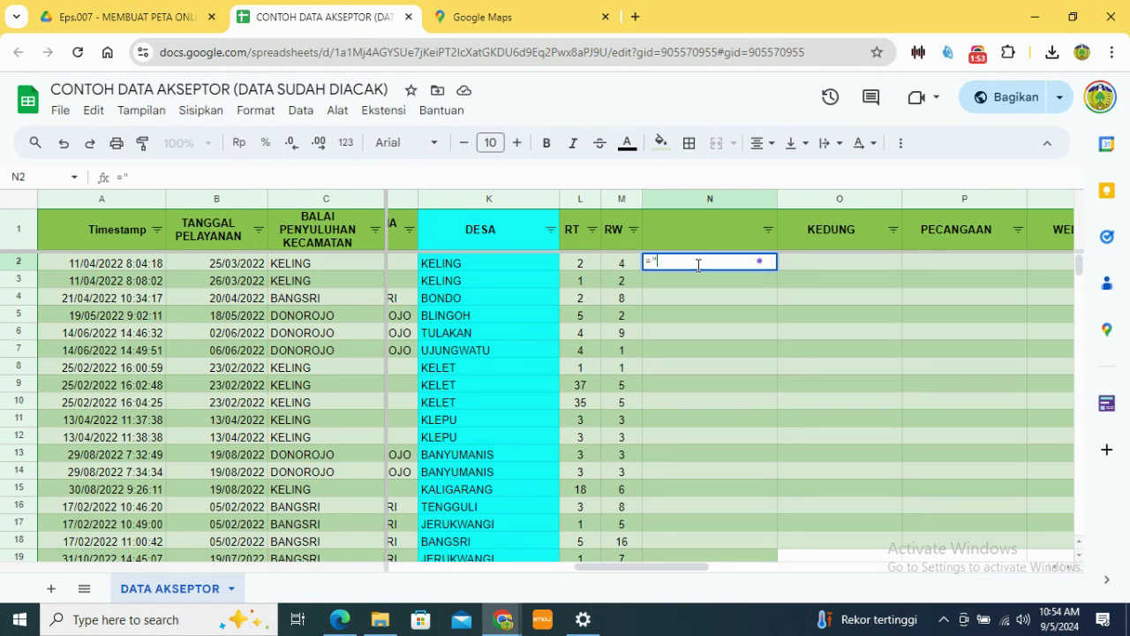
type("DESA")
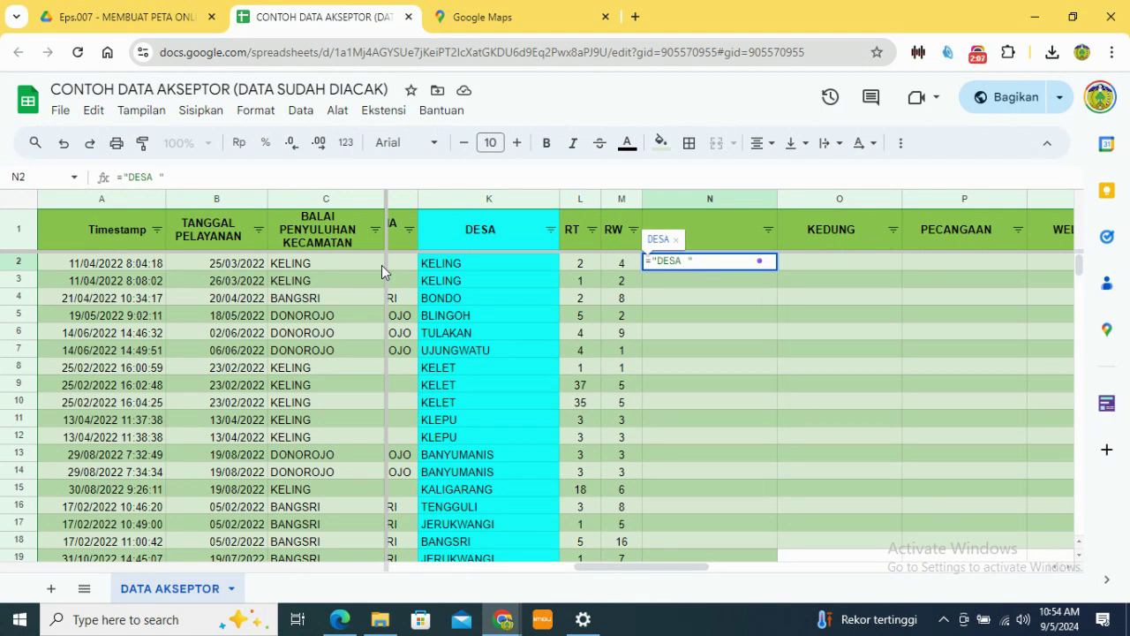
type("&")
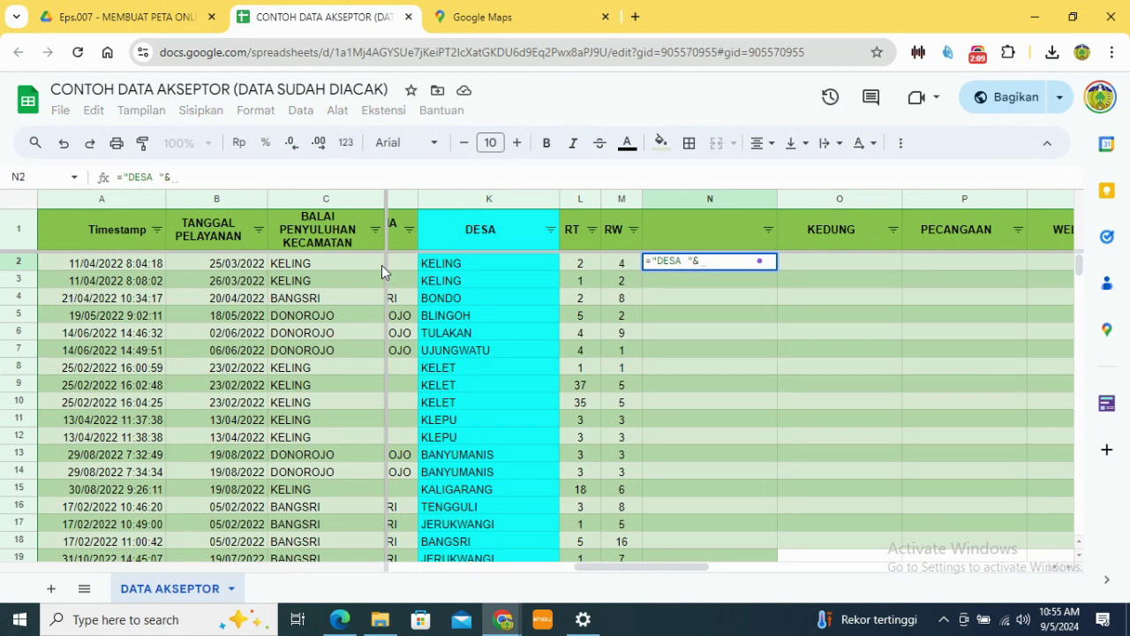
left_click(466, 273)
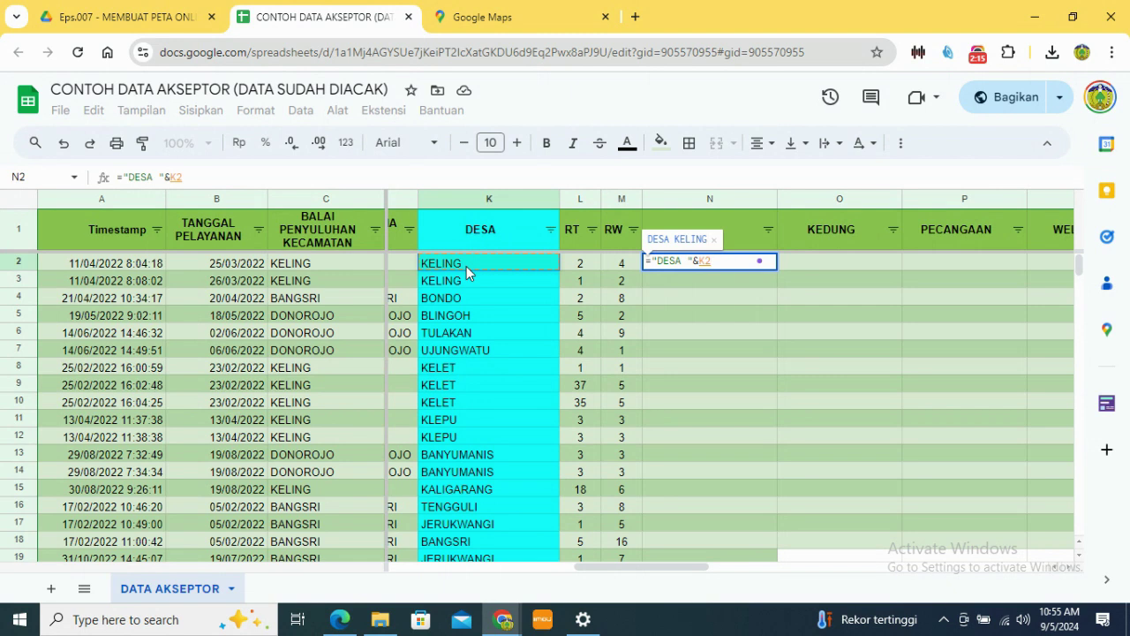
Step: Extend the N2 formula with &", KECAMATAN "&C2 to add the district name
type("&\"")
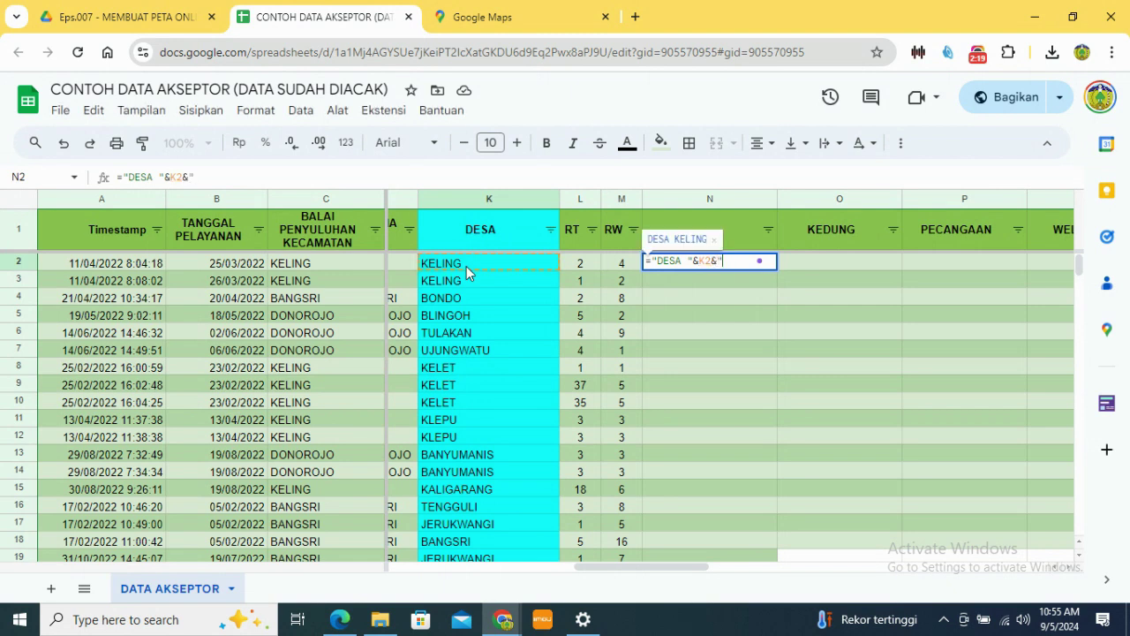
type(",")
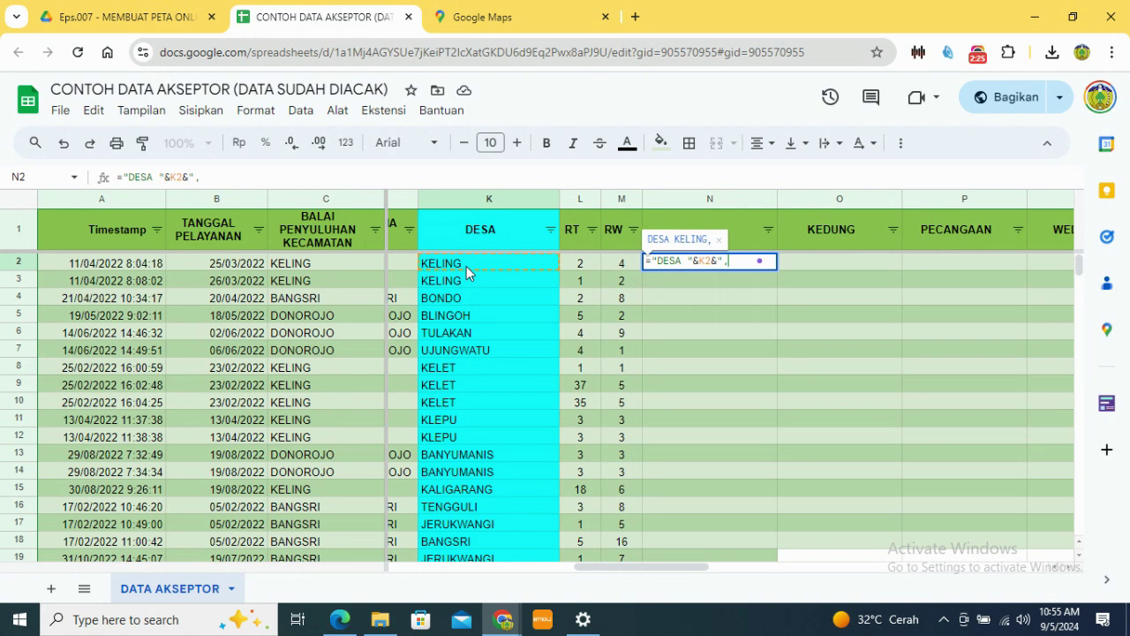
type("KECAMATAN")
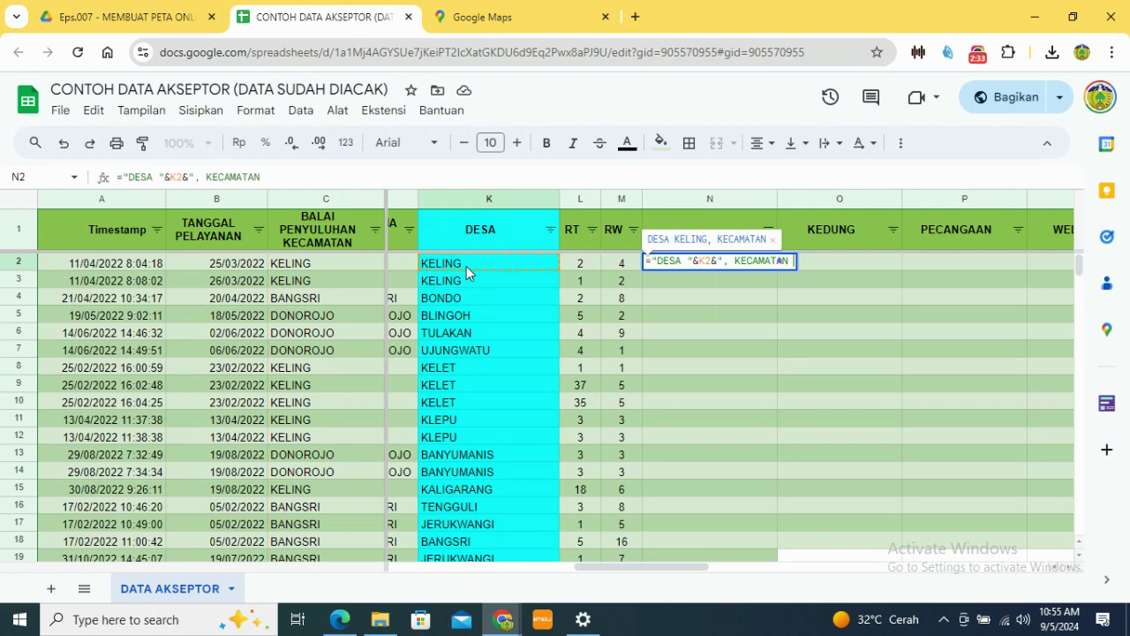
type(" \"&")
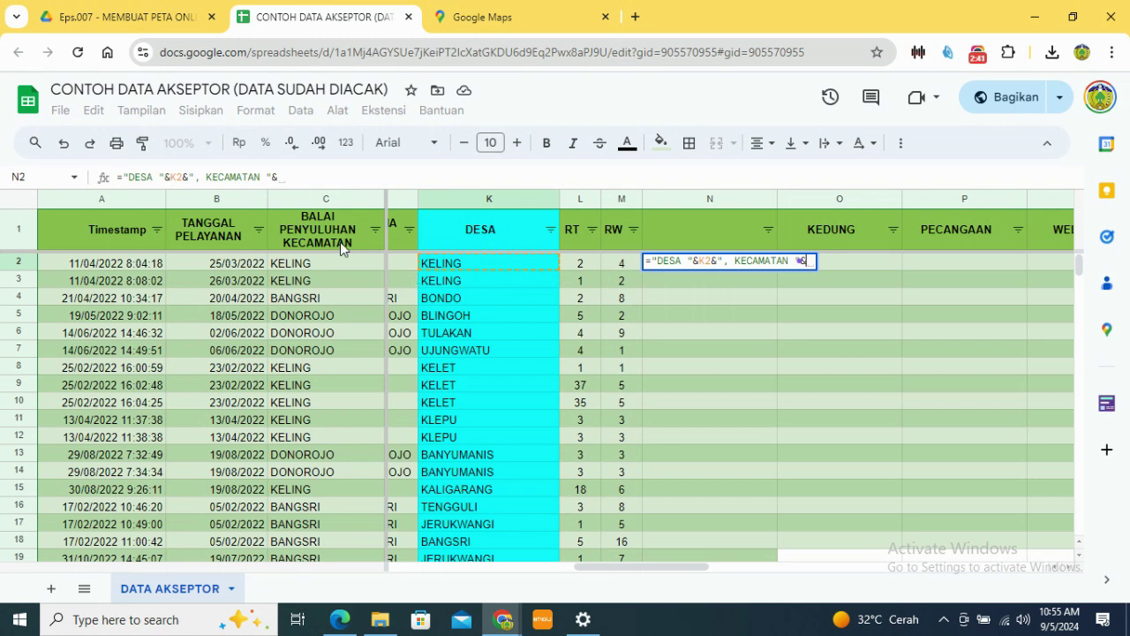
left_click(296, 271)
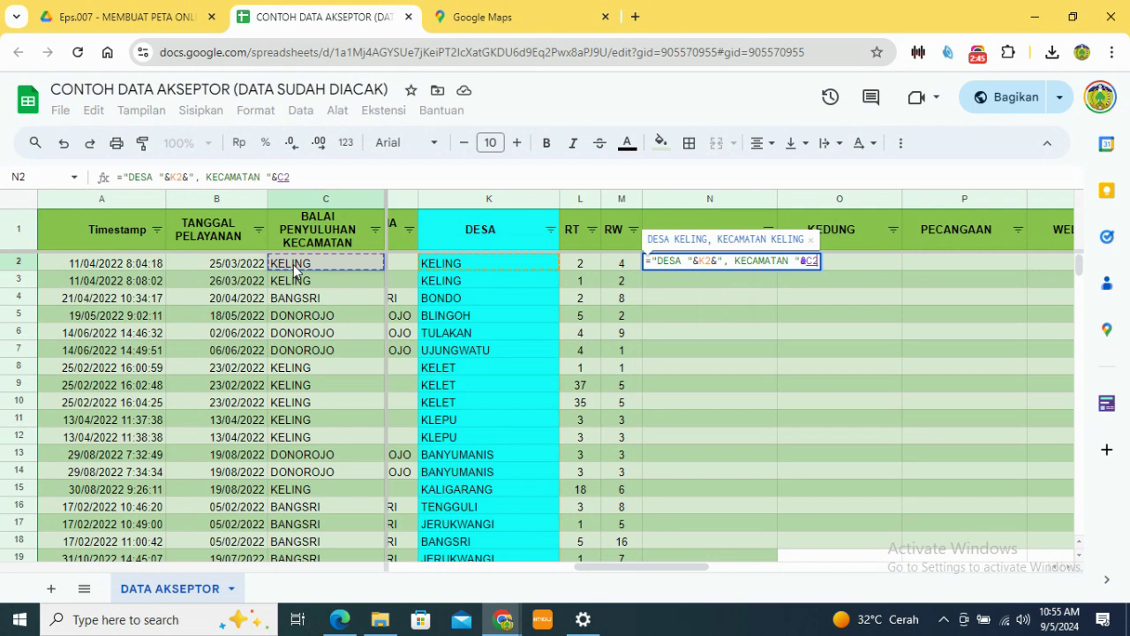
Step: Complete the N2 formula with &" , KABUPATEN JEPARA" and commit it
left_click(335, 169)
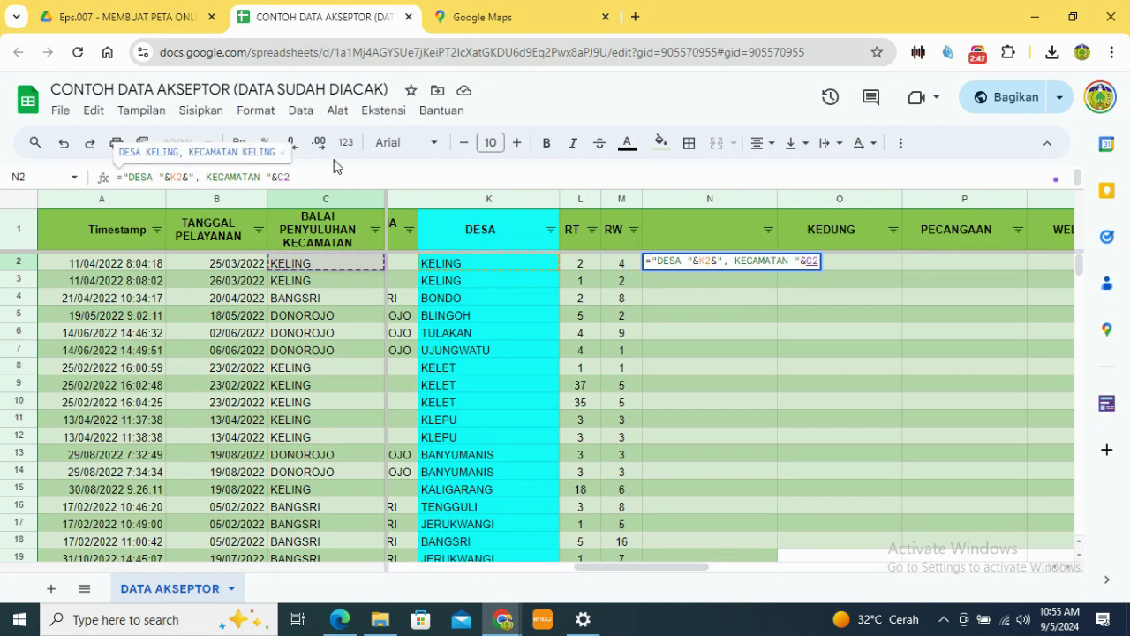
type("&")
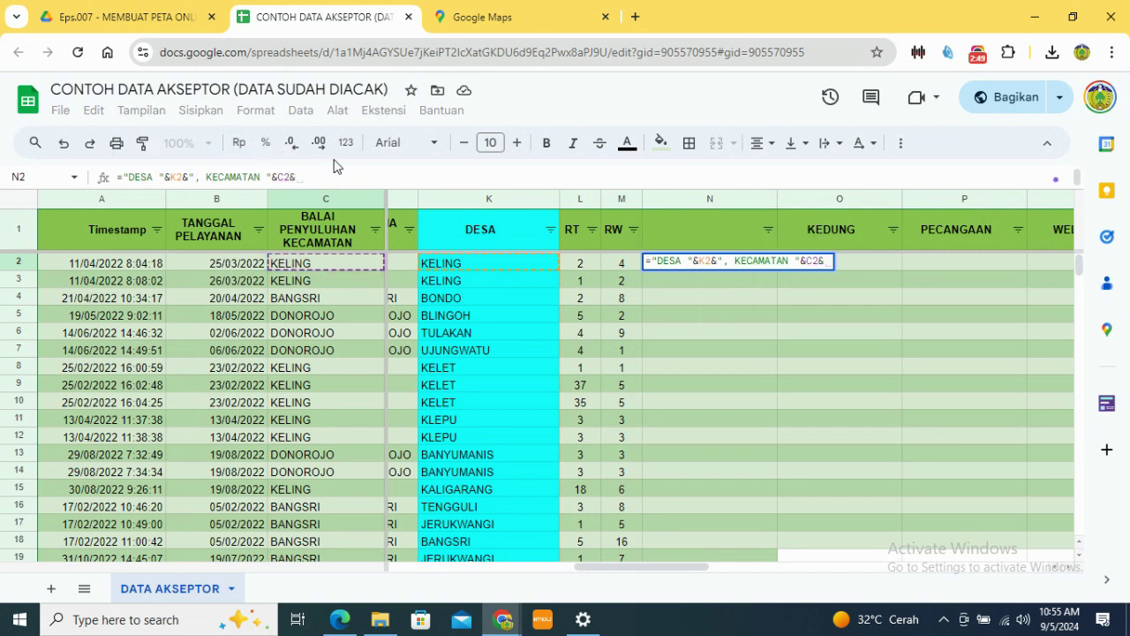
type("\"")
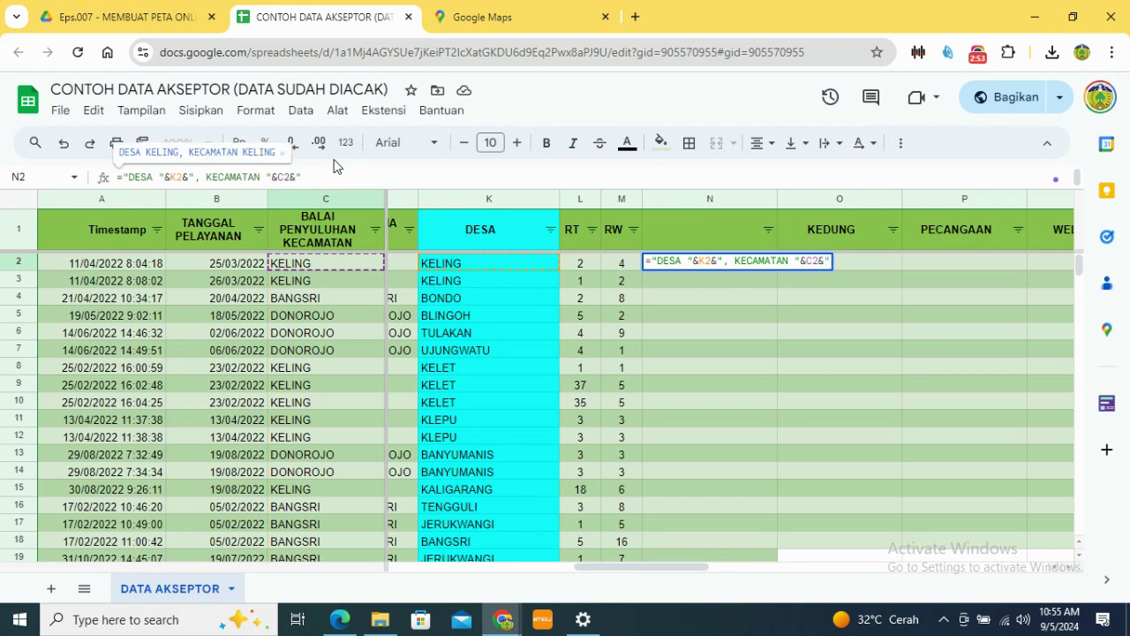
type(" , kABY")
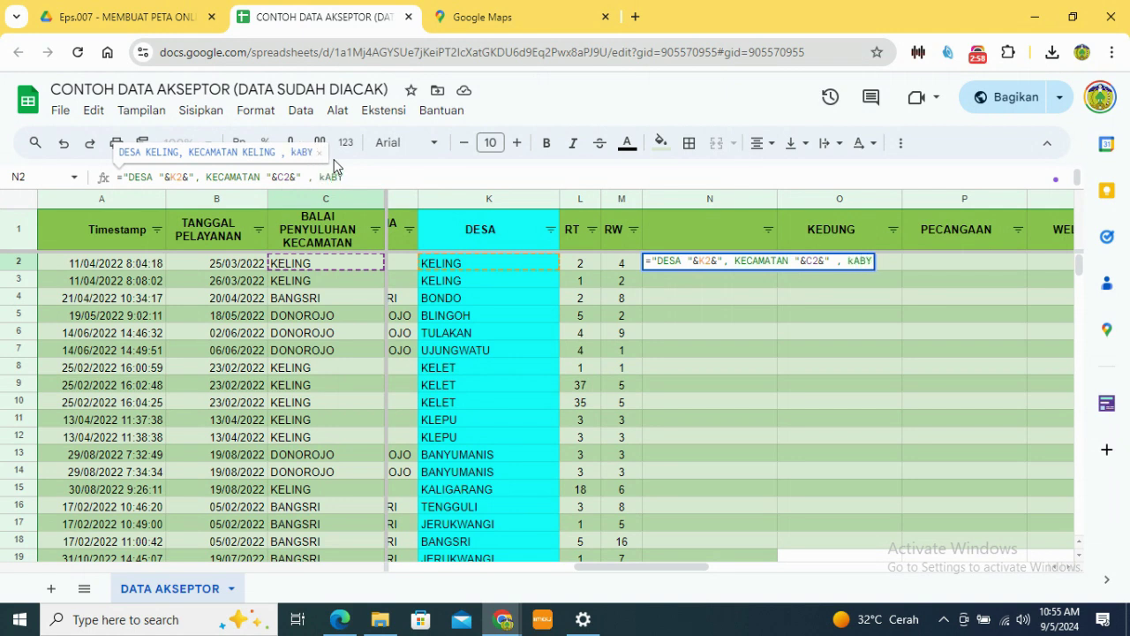
key("BackSpace")
type("UPATEN JEPARA")
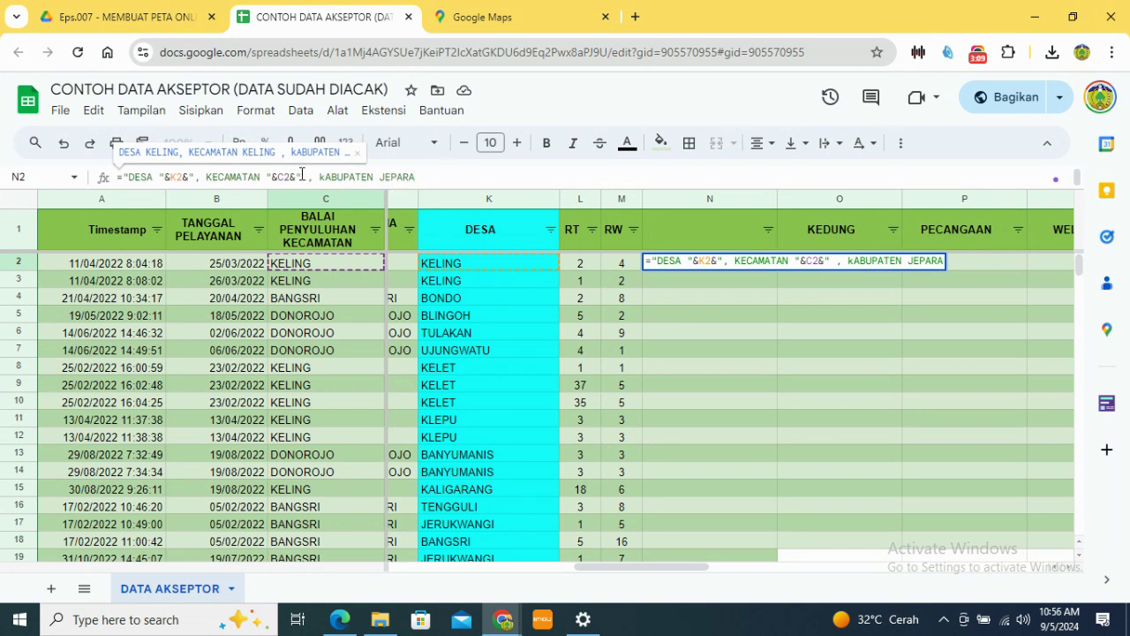
left_click(325, 177)
key("BackSpace")
type("K")
left_click(456, 178)
type("\"")
key("Return")
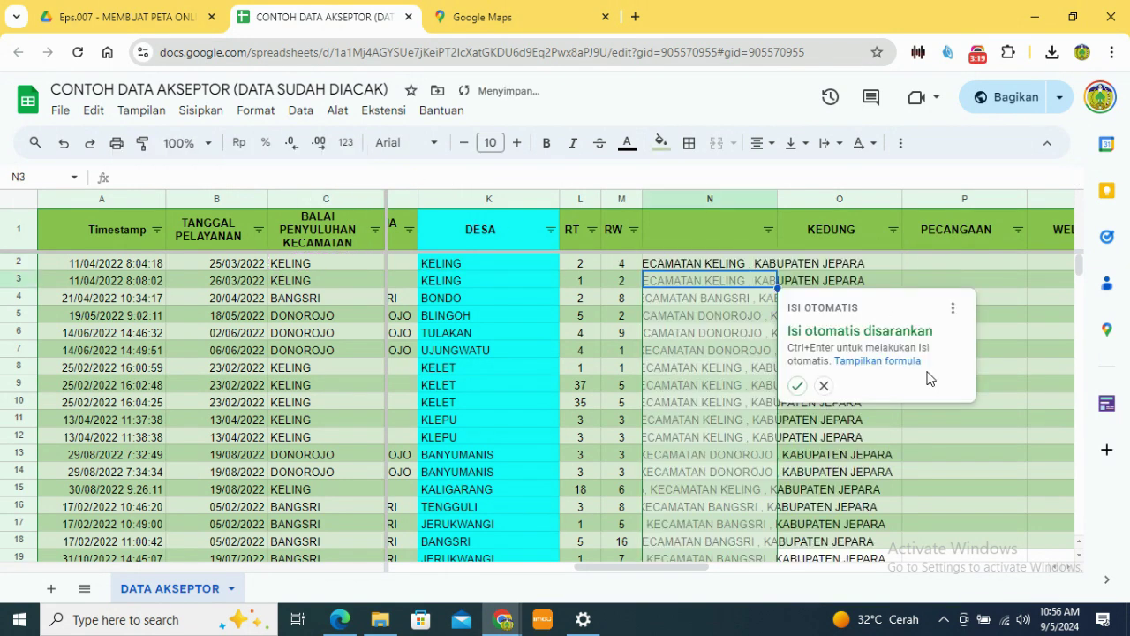
Step: Decline the suggested autofill and fit column N's width to the address text
left_click(824, 386)
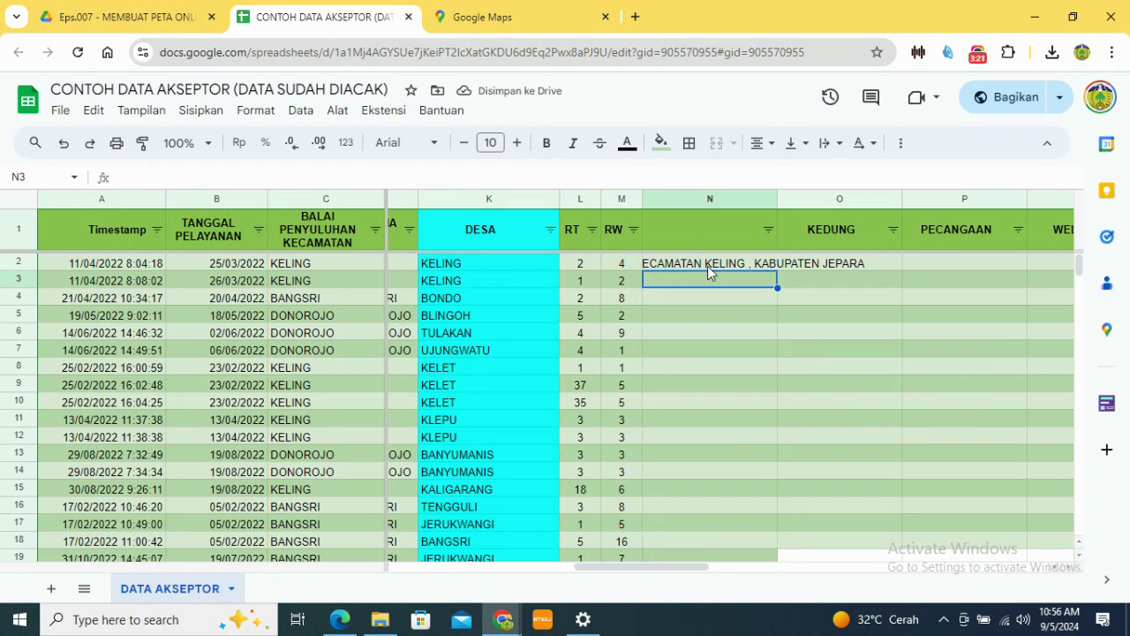
double_click(777, 198)
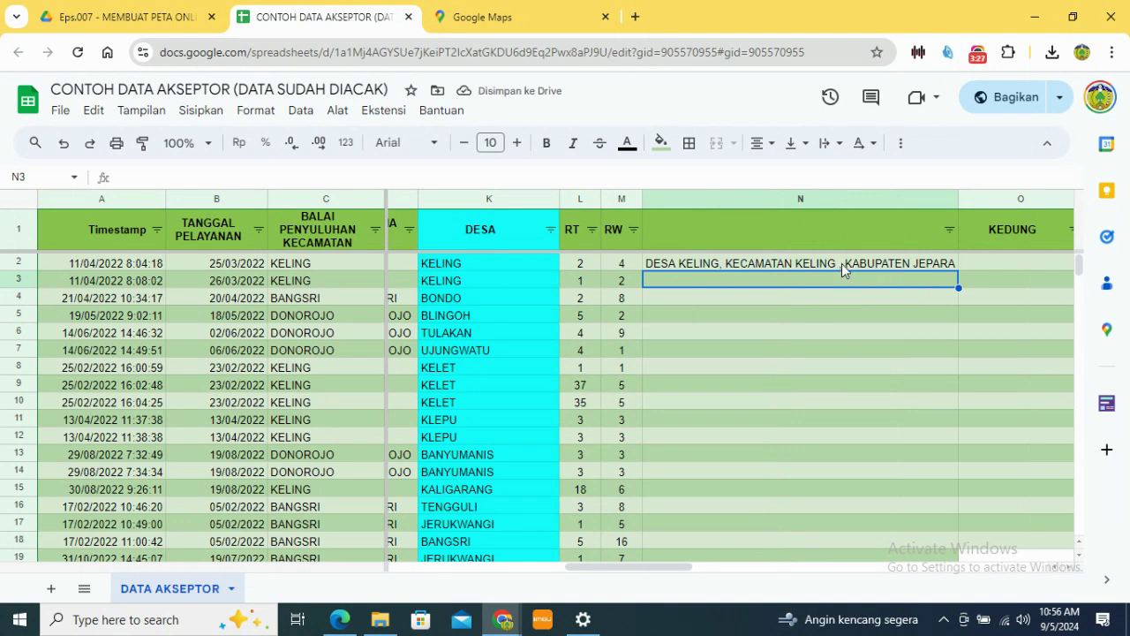
Step: Wrap the N2 address formula in ArrayFormula and extend its references to K2:K and C2:C for the whole column
left_click(841, 263)
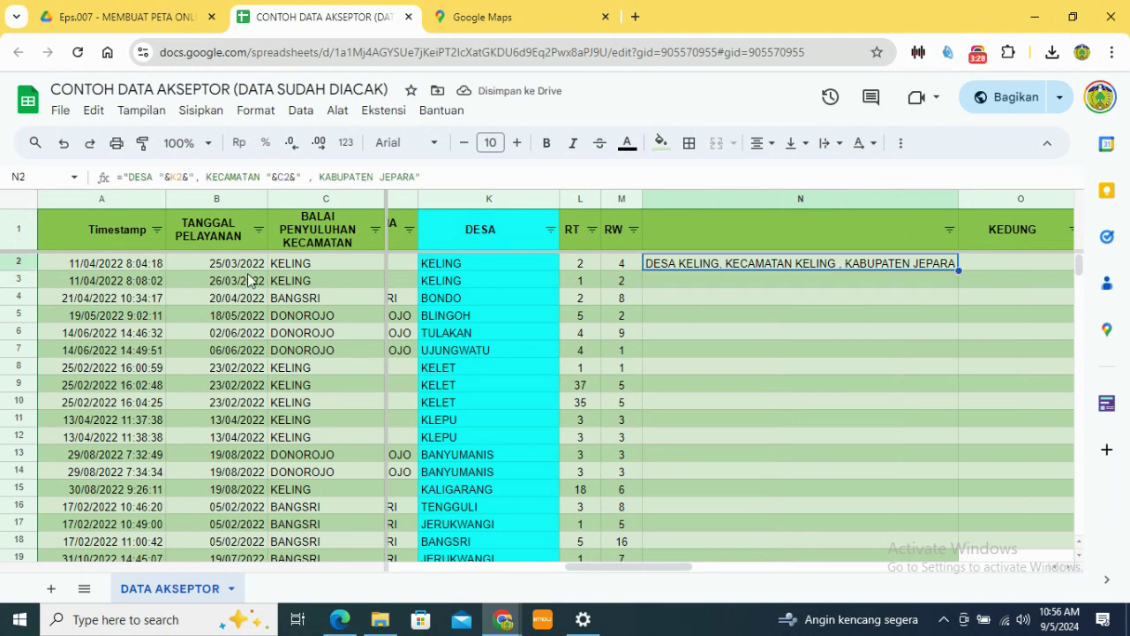
left_click(119, 177)
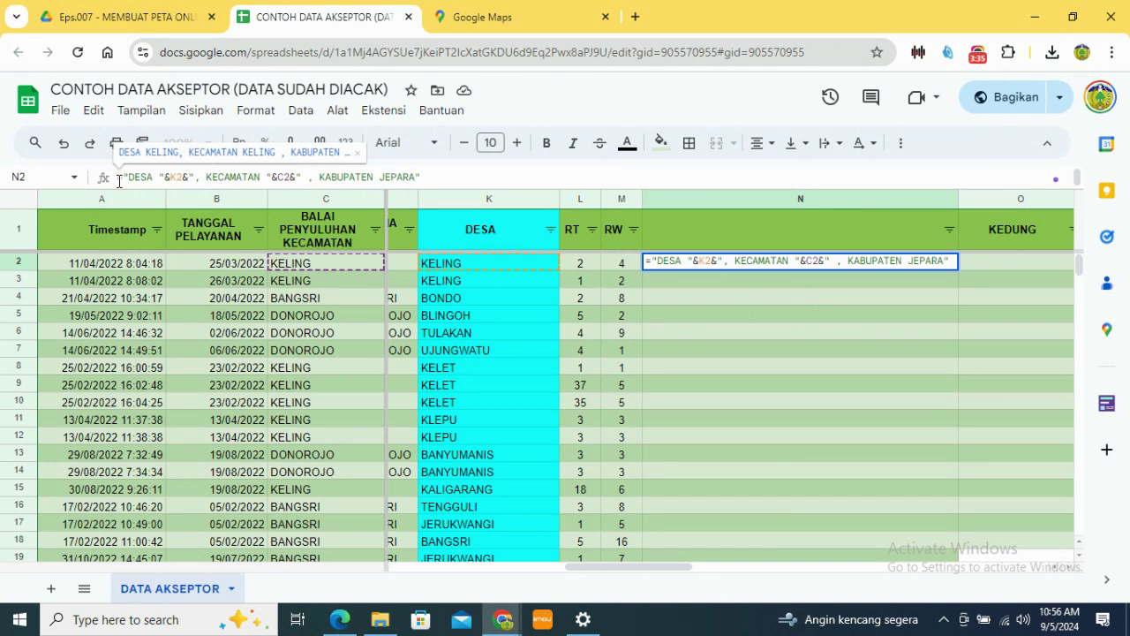
key("ctrl+shift+Return")
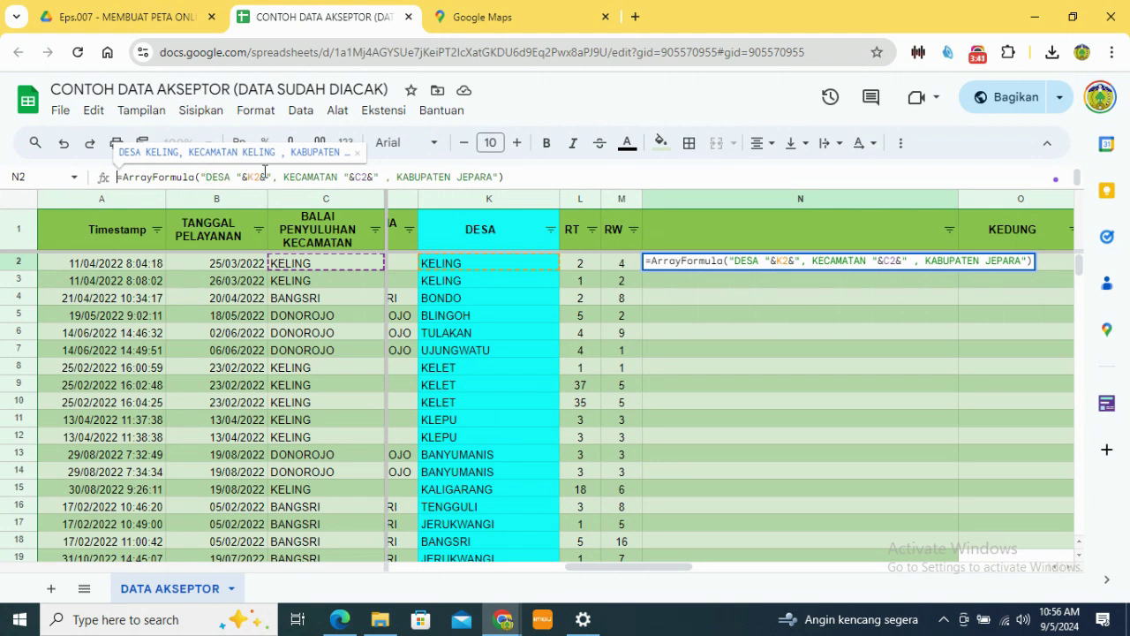
left_click(262, 176)
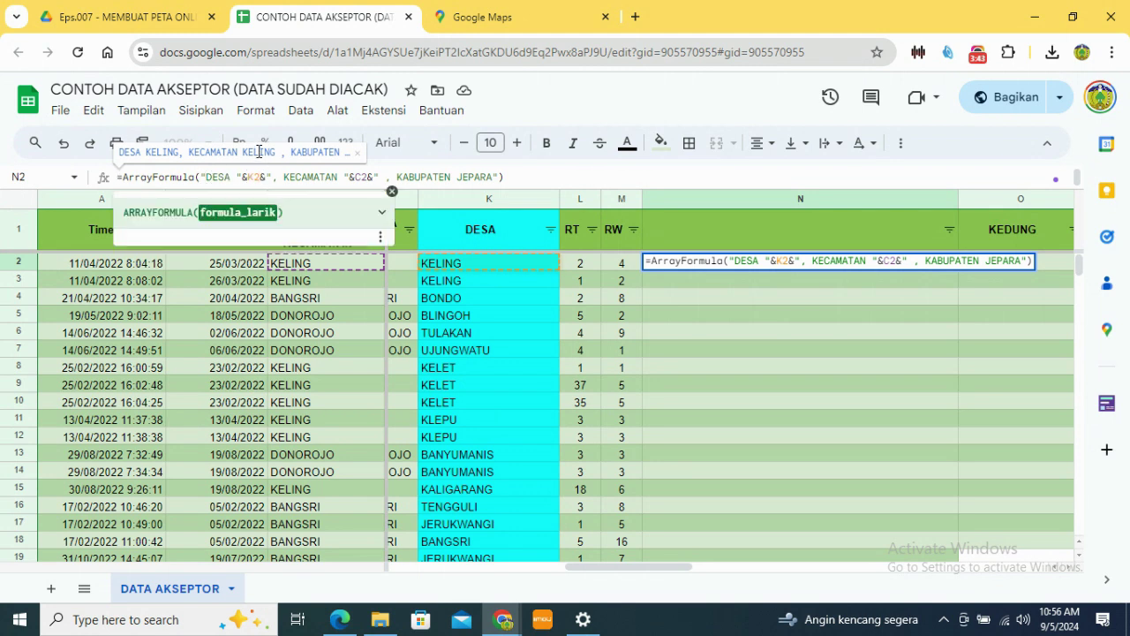
type(":K")
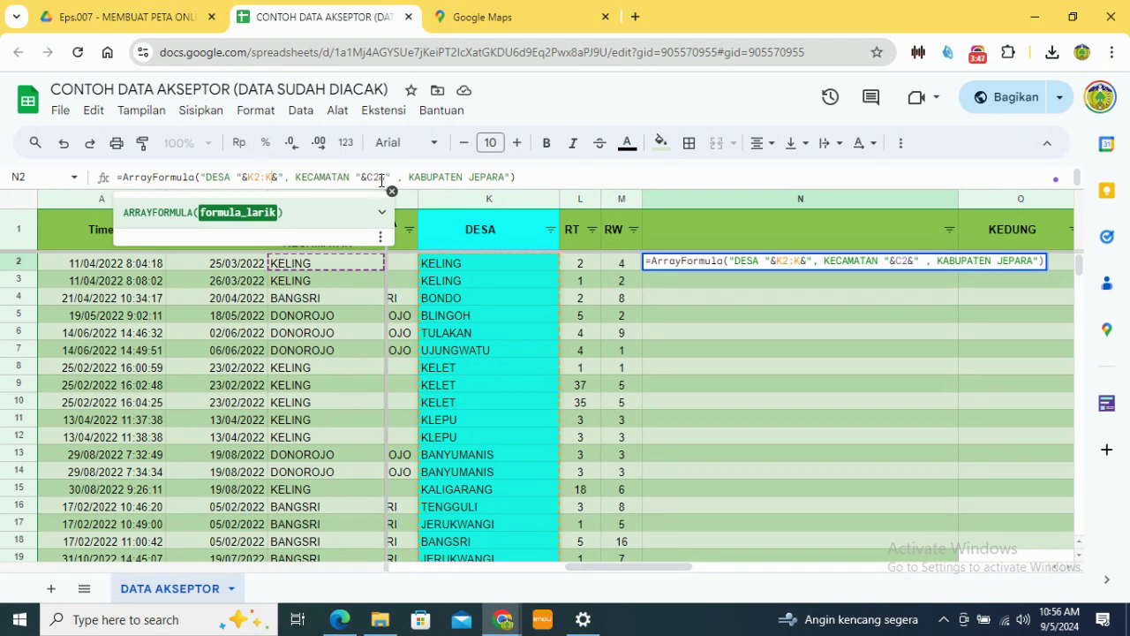
type(":")
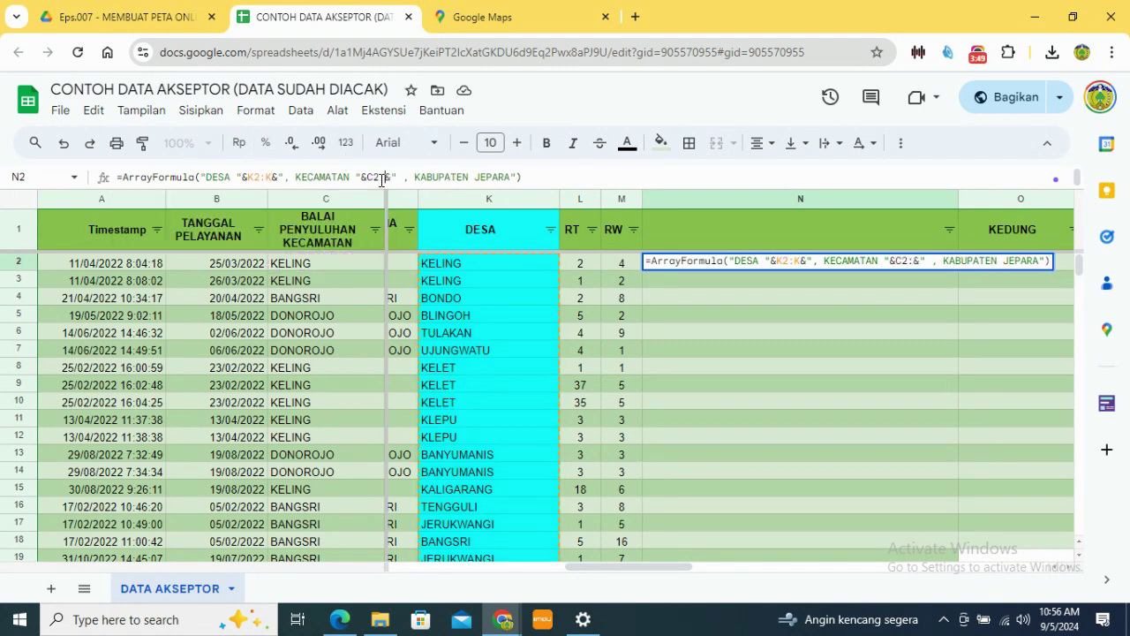
type("C")
key("Return")
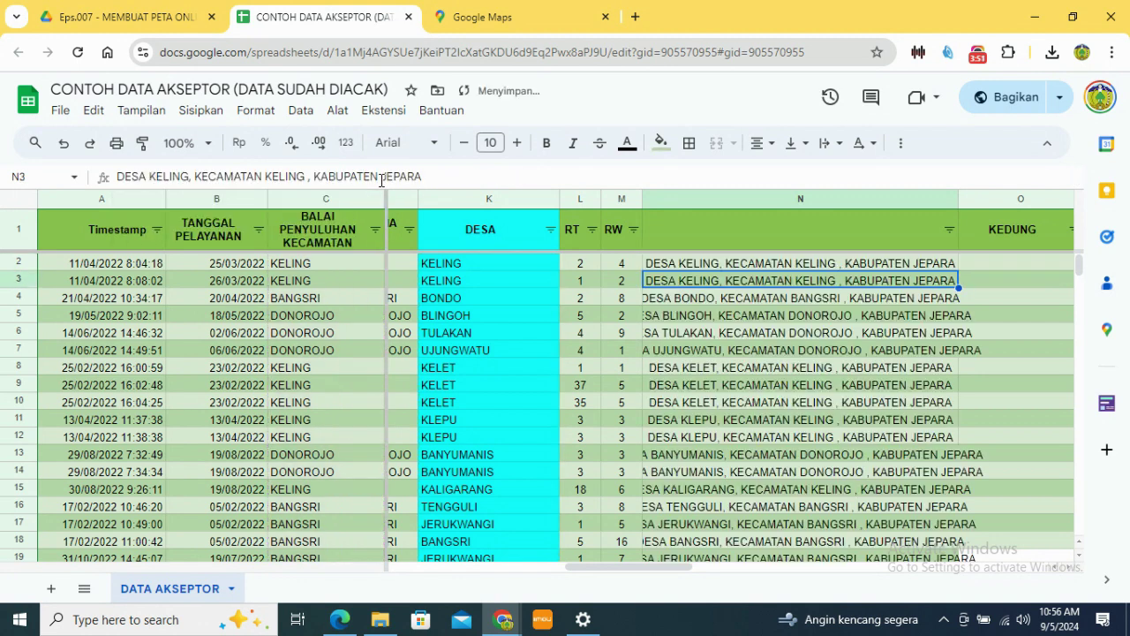
Step: Add the header "PETA" to the N2 array formula as ={"PETA";ArrayFormula(...)} and commit it
left_click(768, 264)
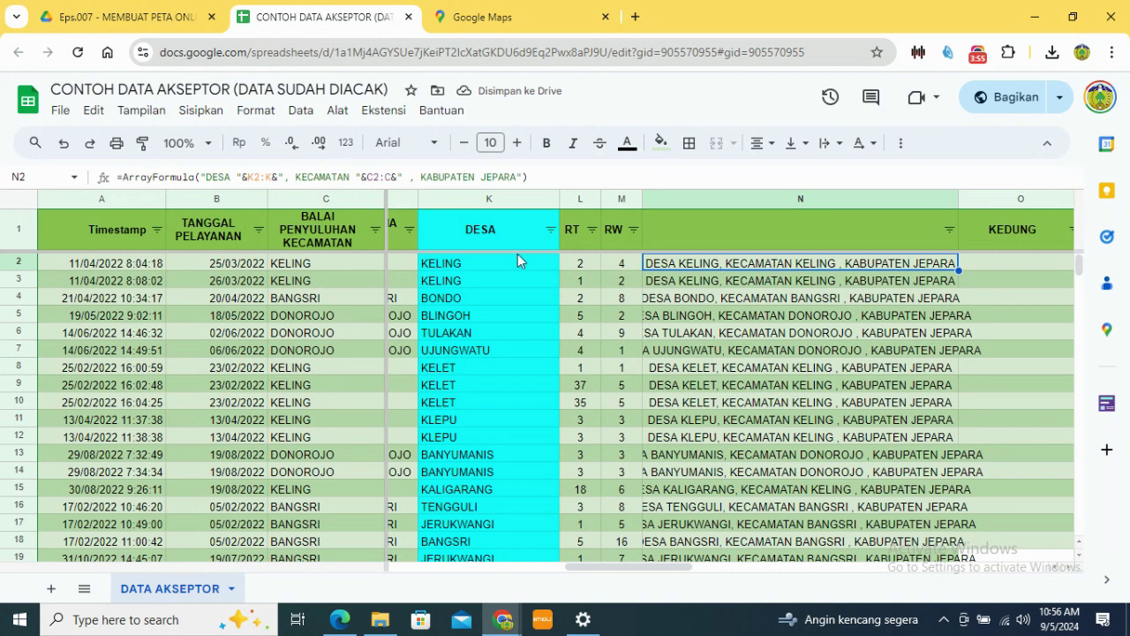
left_click(124, 180)
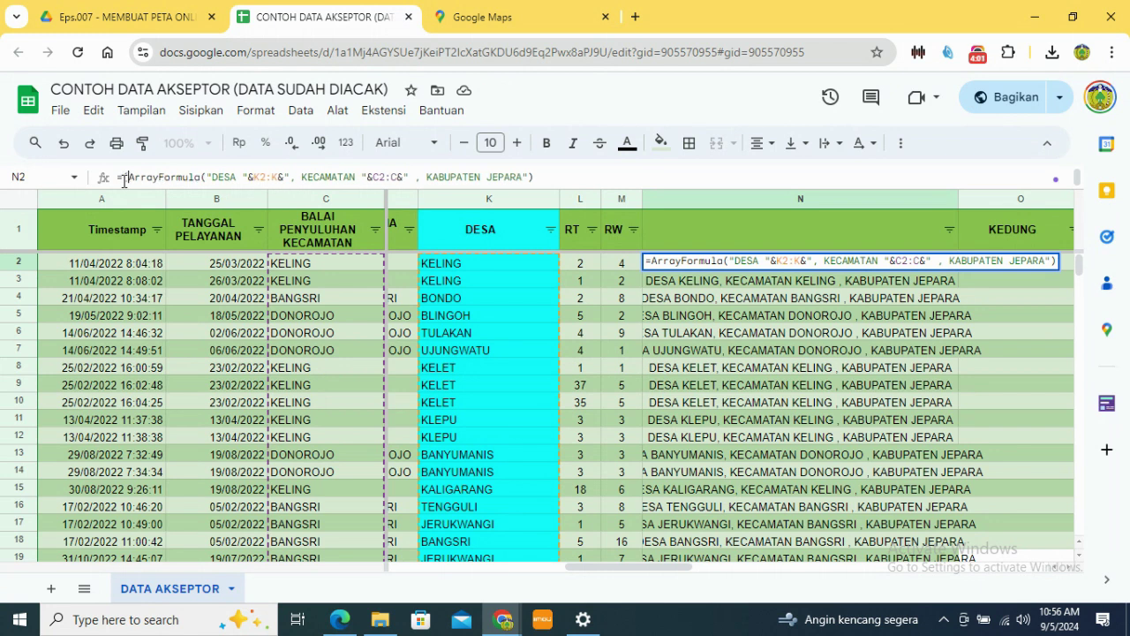
type("(\"")
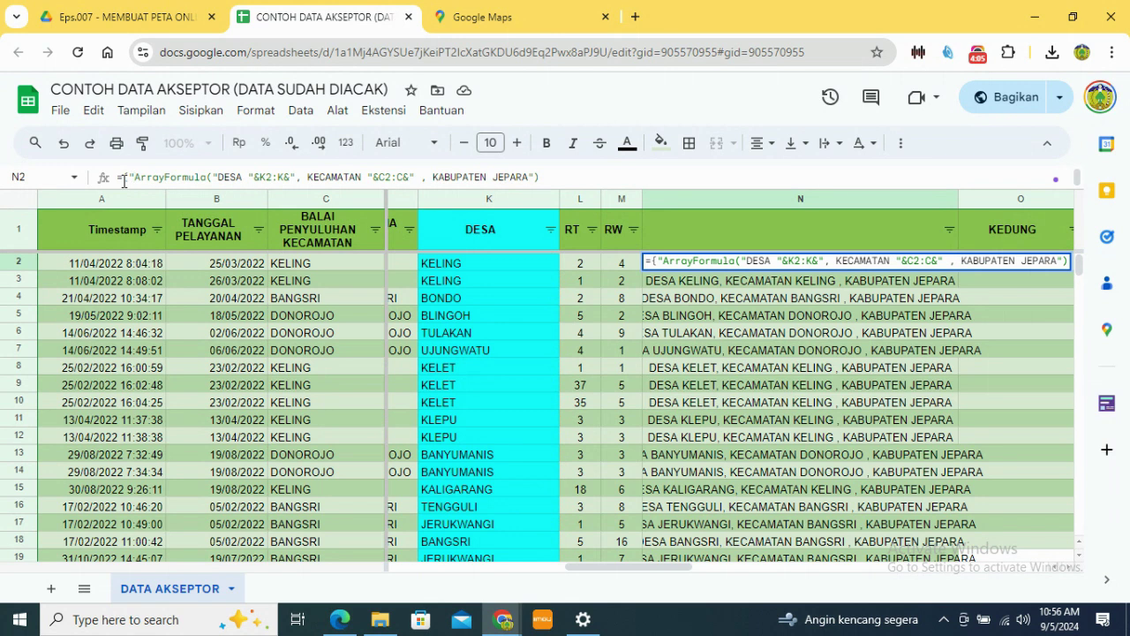
type("PE")
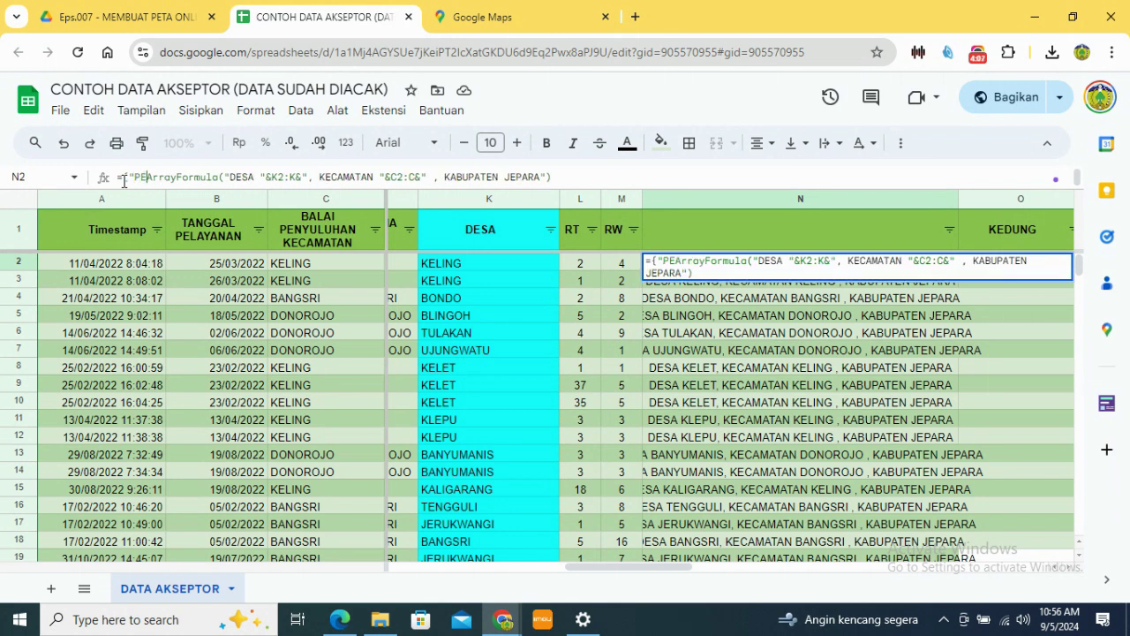
type("RA")
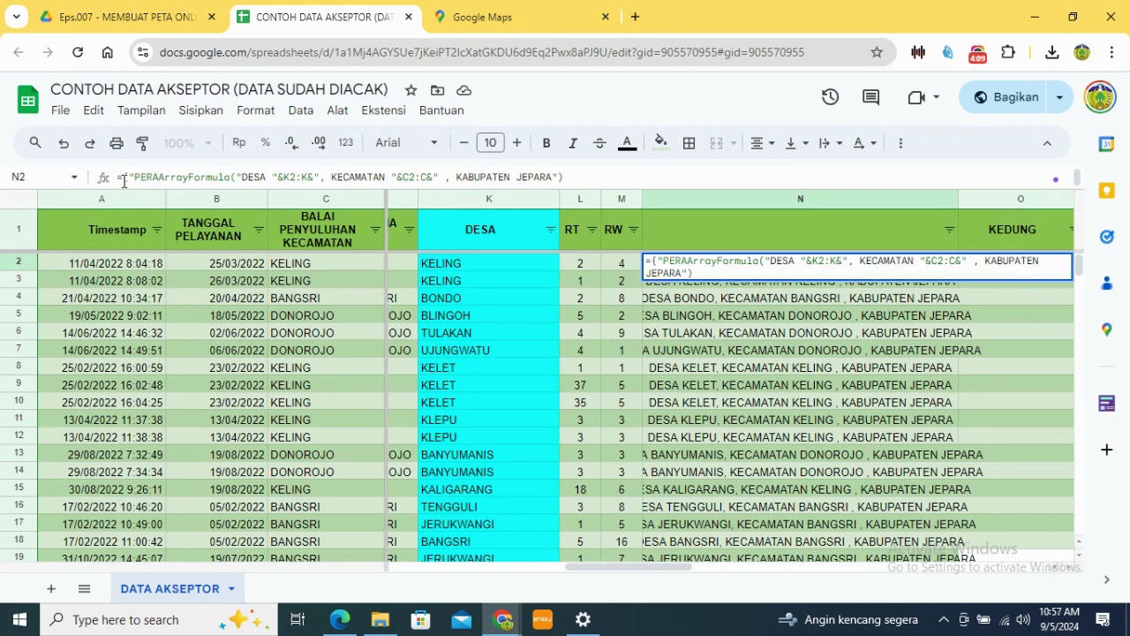
key("BackSpace")
key("BackSpace")
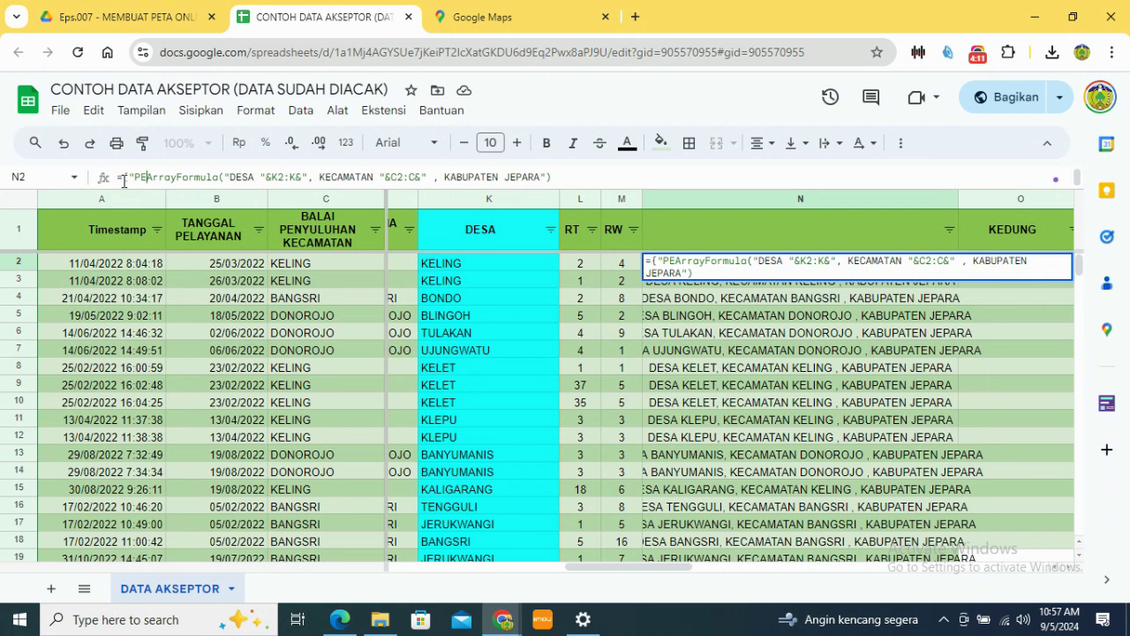
type("TA")
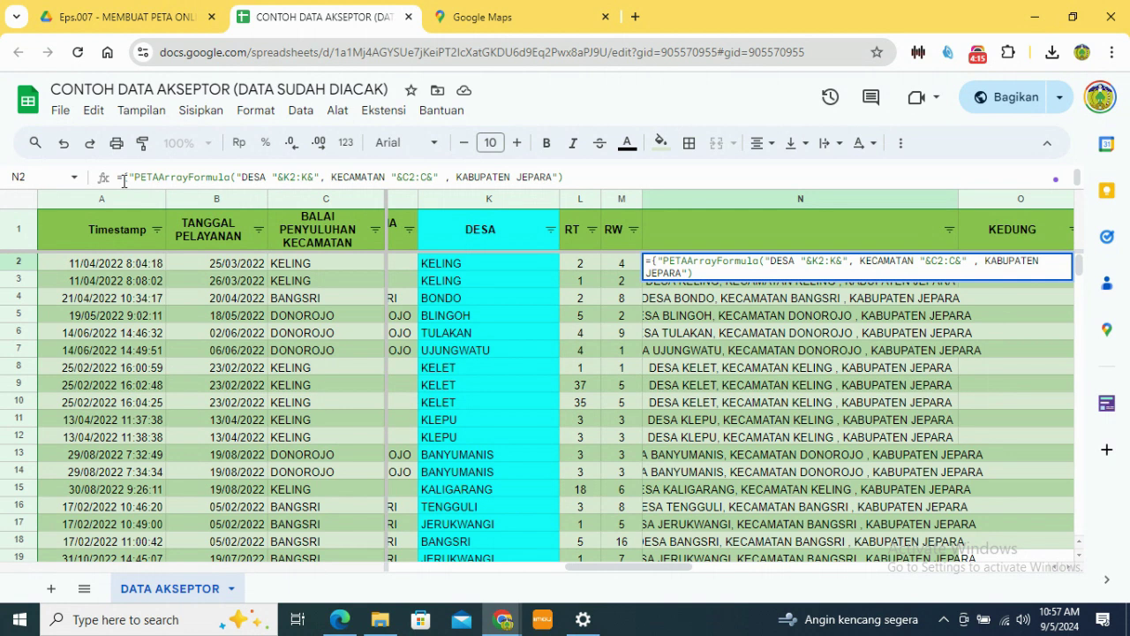
type("\";")
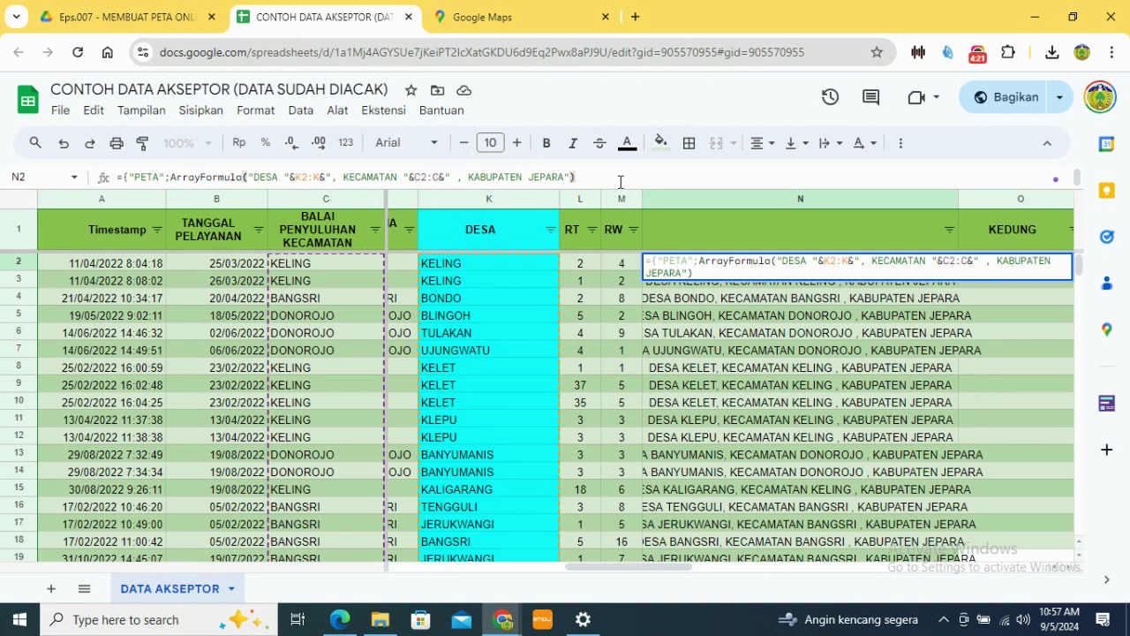
type("}")
key("Return")
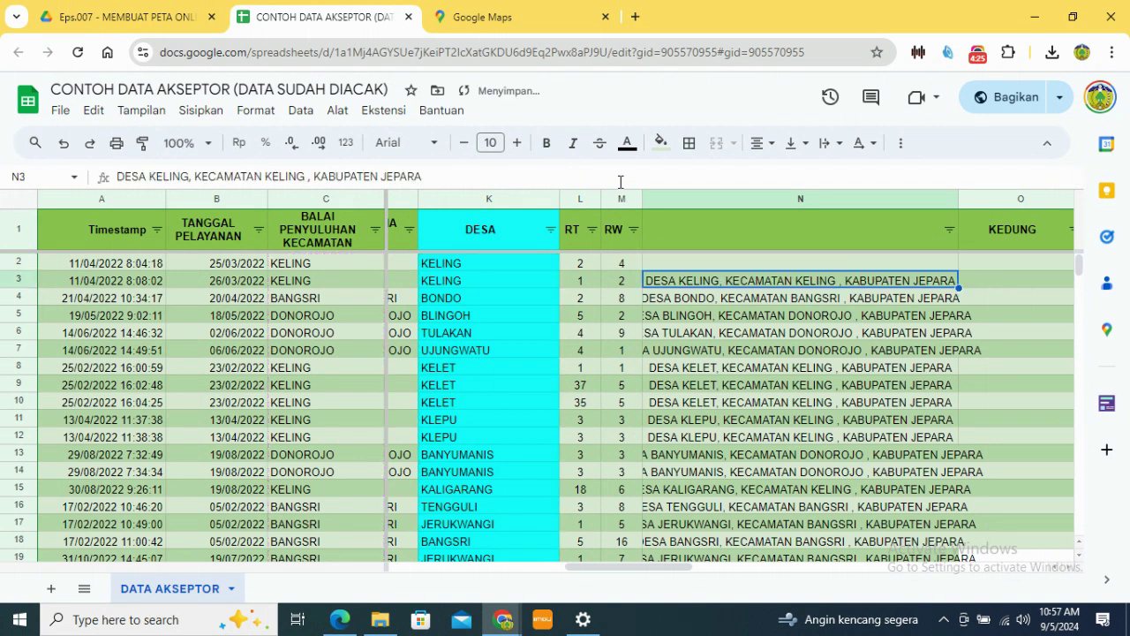
Step: Copy the full PETA array formula from N2 into header cell N1 and clear N2
left_click(934, 262)
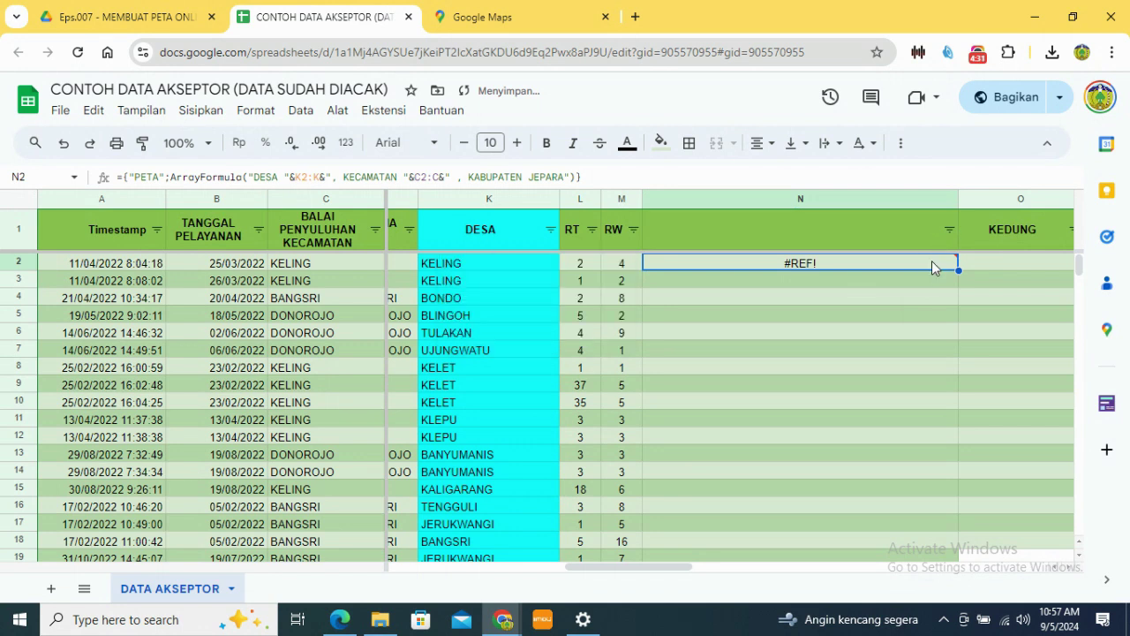
mouse_move(932, 266)
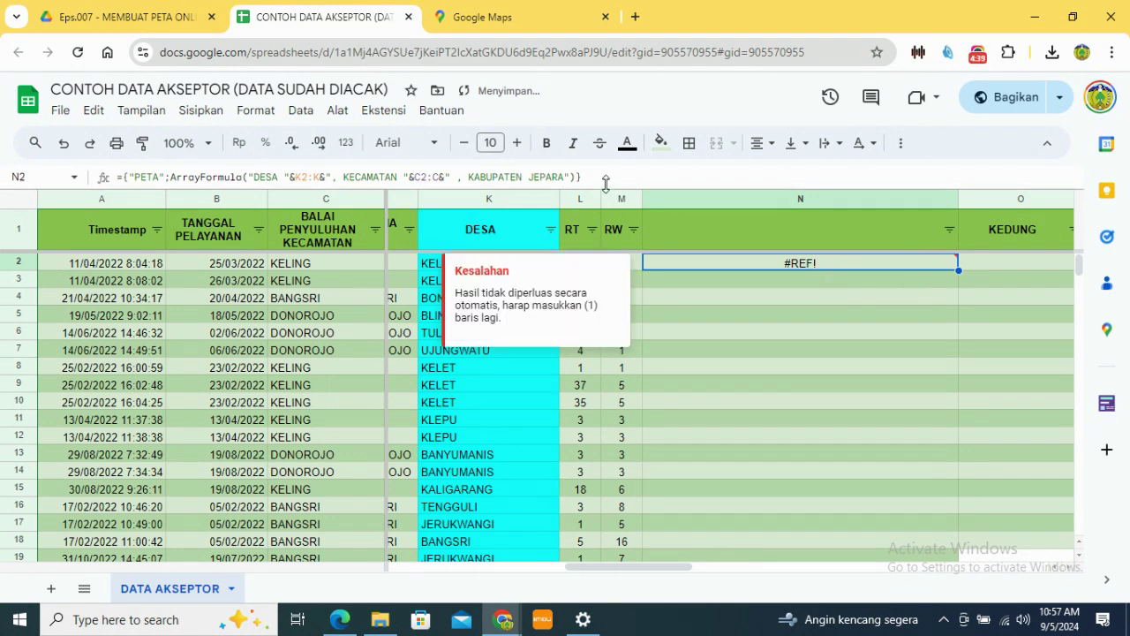
left_click_drag(605, 177, 24, 148)
key("ctrl+c")
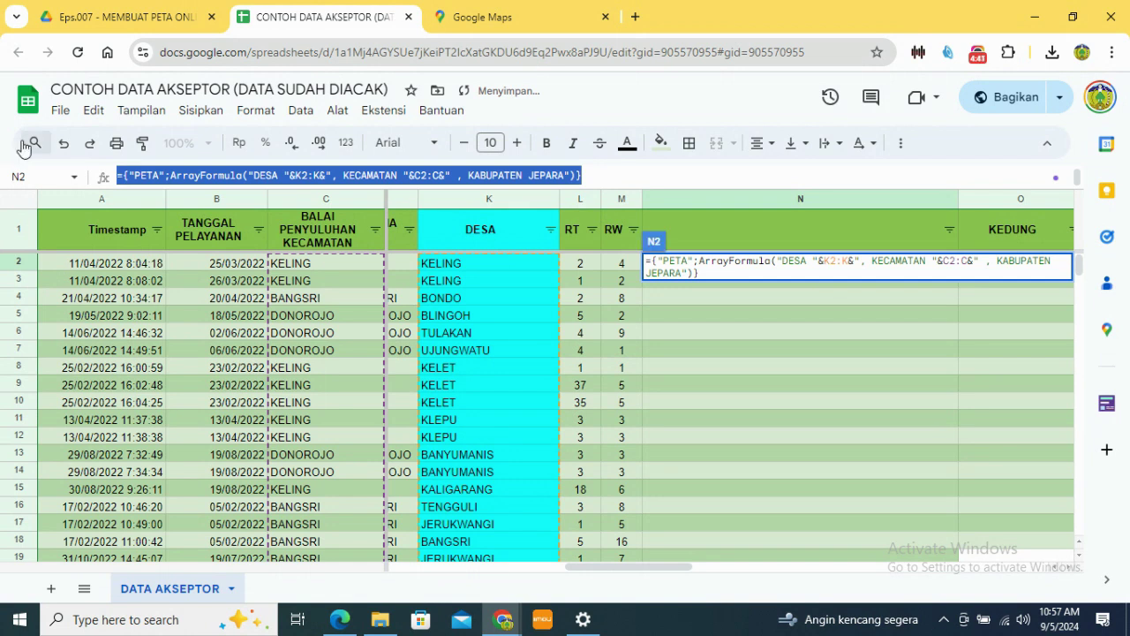
left_click(681, 230)
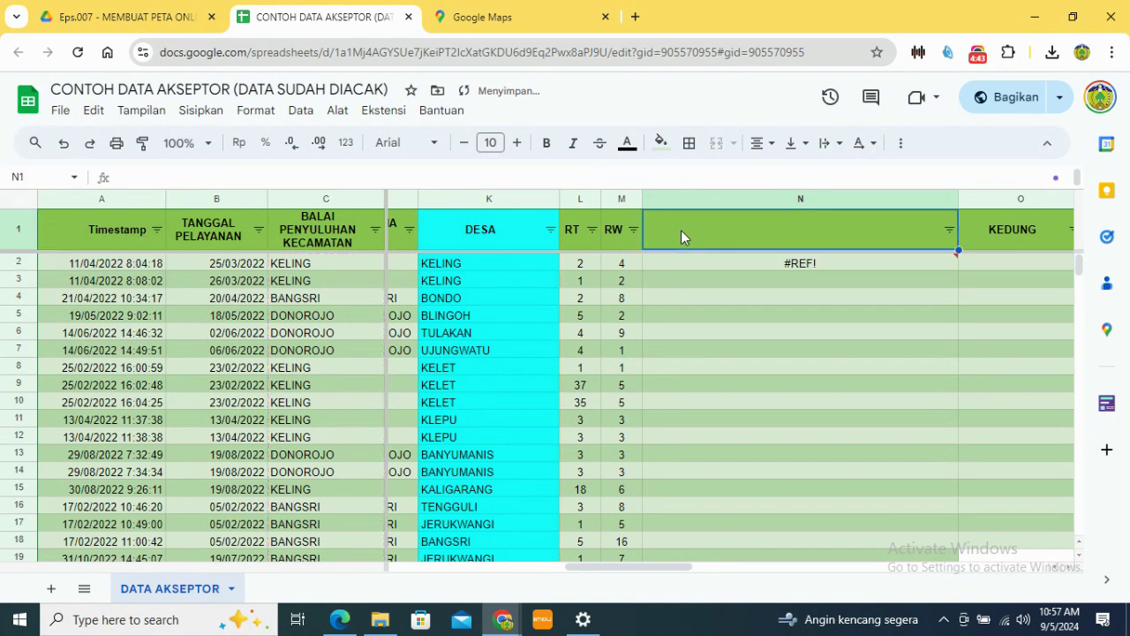
left_click(653, 175)
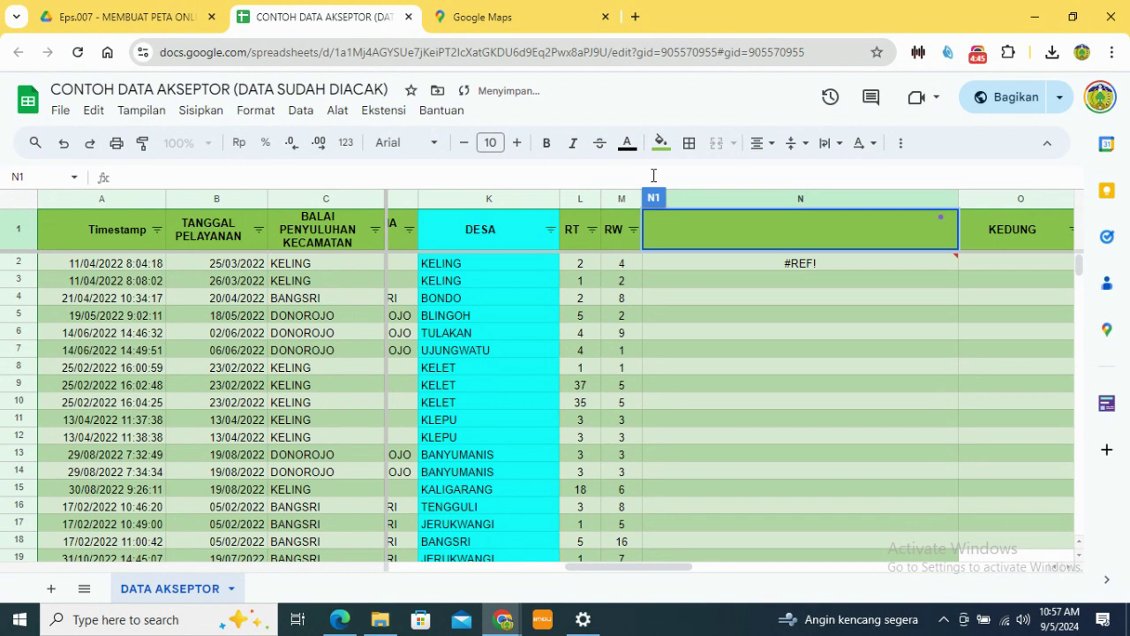
key("ctrl+v")
key("Return")
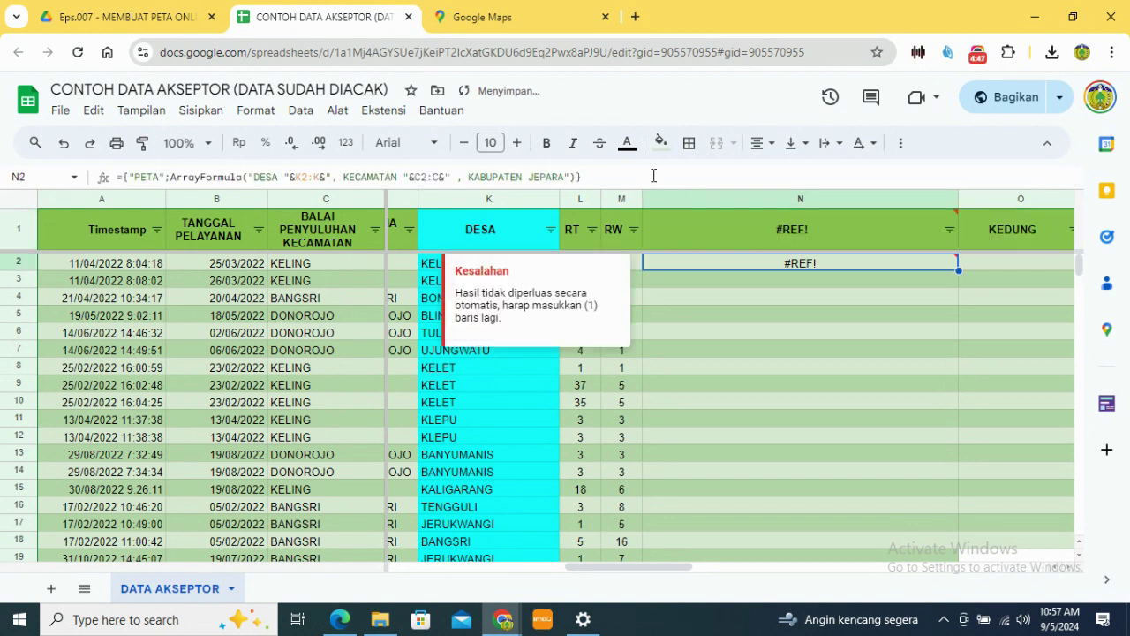
key("Delete")
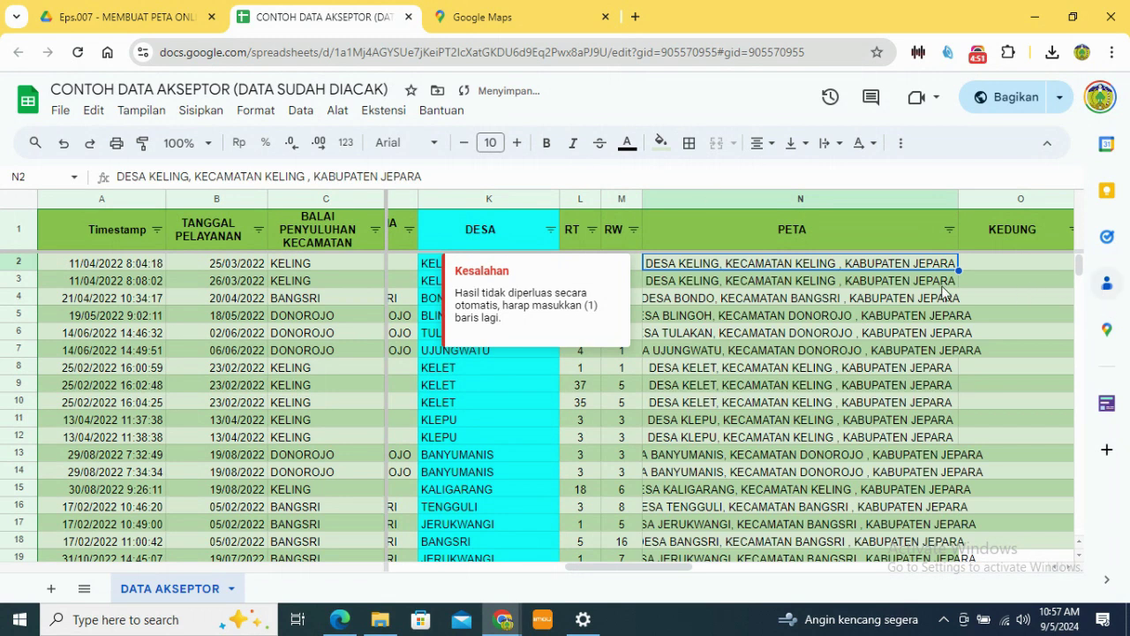
Step: Left-align all of column N and look through the generated addresses
left_click(789, 198)
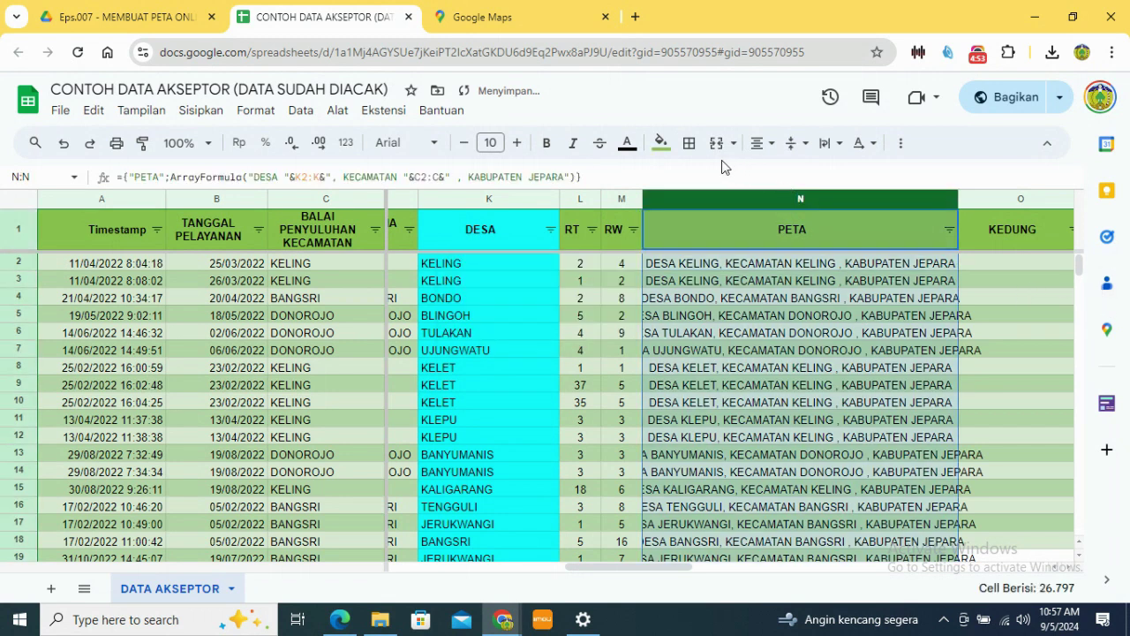
left_click(767, 144)
left_click(763, 180)
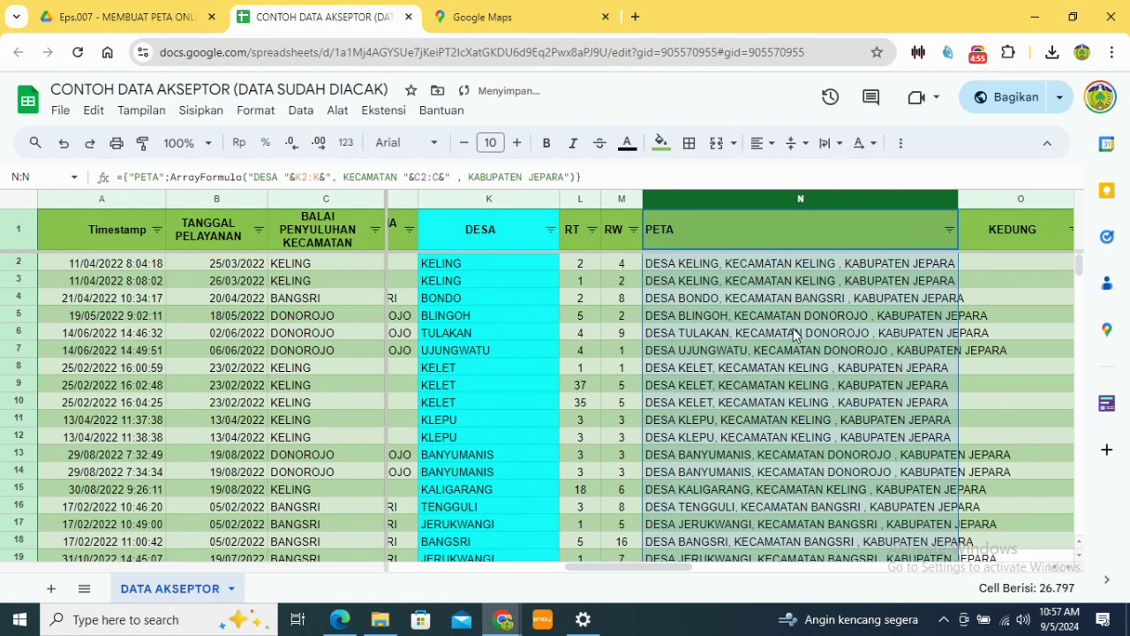
scroll(761, 468, "down", 10)
scroll(761, 468, "up", 12)
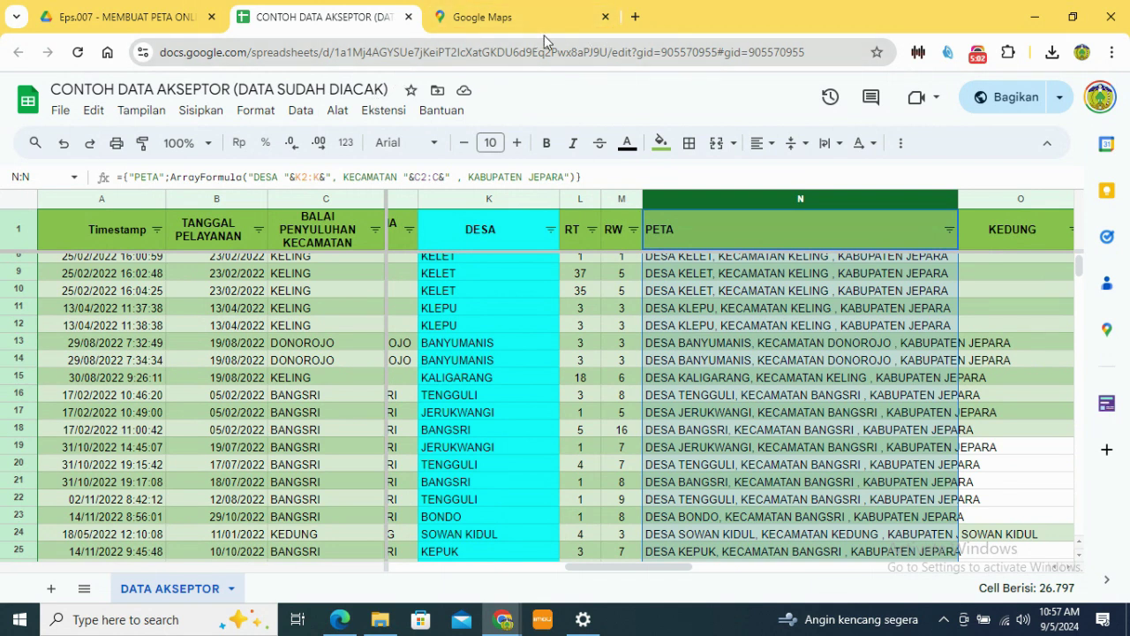
Step: Open Looker Studio in a new browser tab and create a blank report
key("ctrl+t")
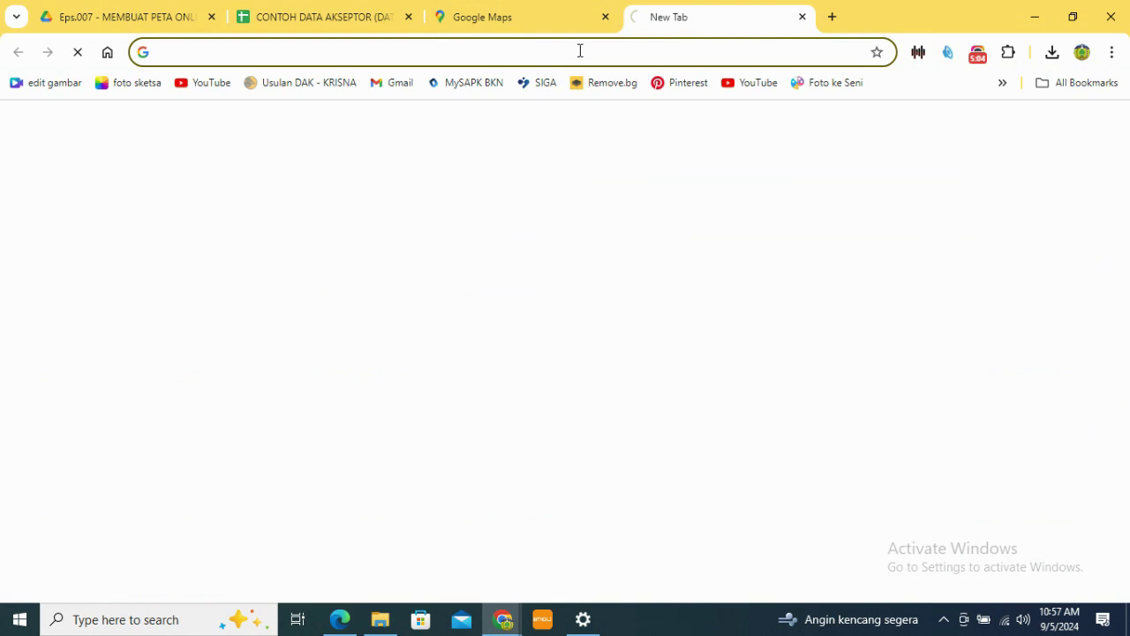
type("LOO")
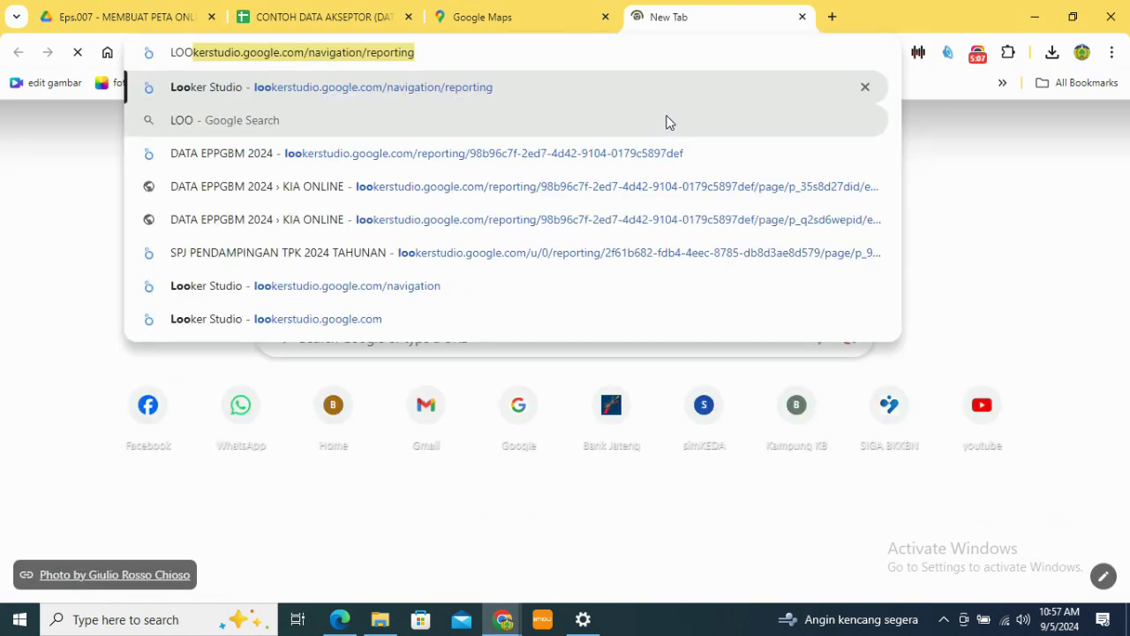
key("Return")
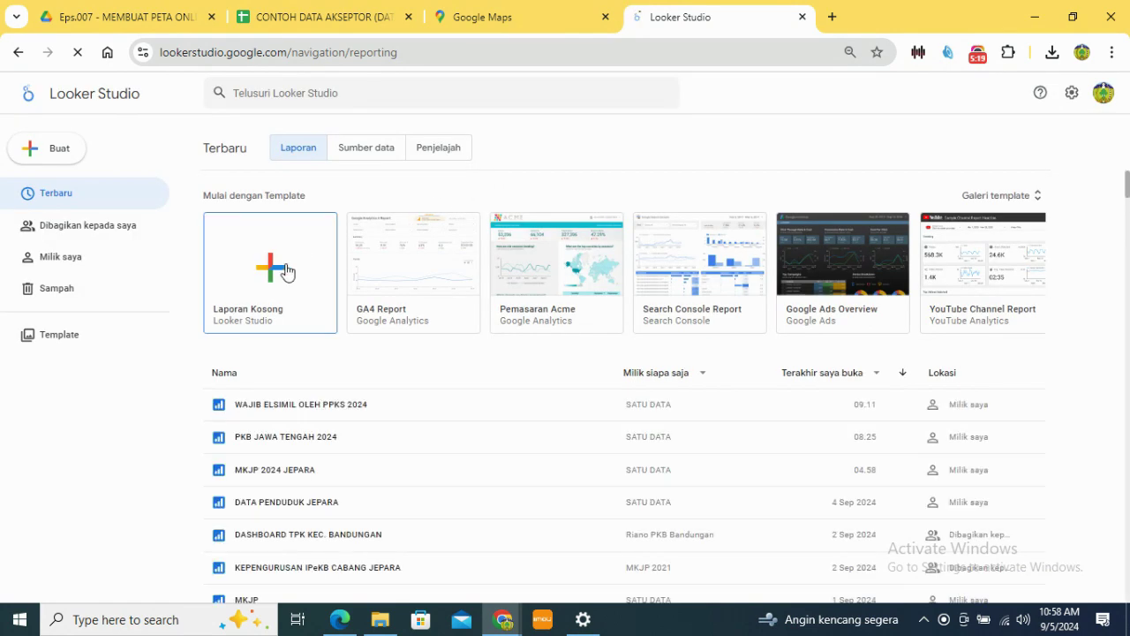
left_click(281, 268)
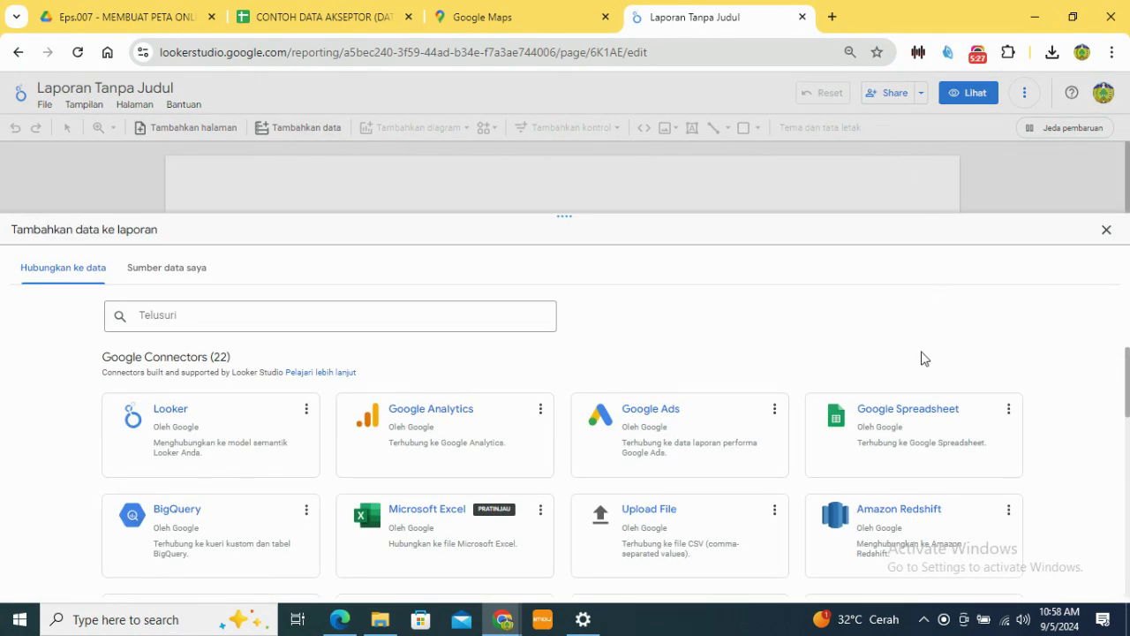
Step: Add the DATA AKSEPTOR worksheet of the owned CONTOH DATA AKSEPTOR Google spreadsheet as the report's data source
left_click(895, 425)
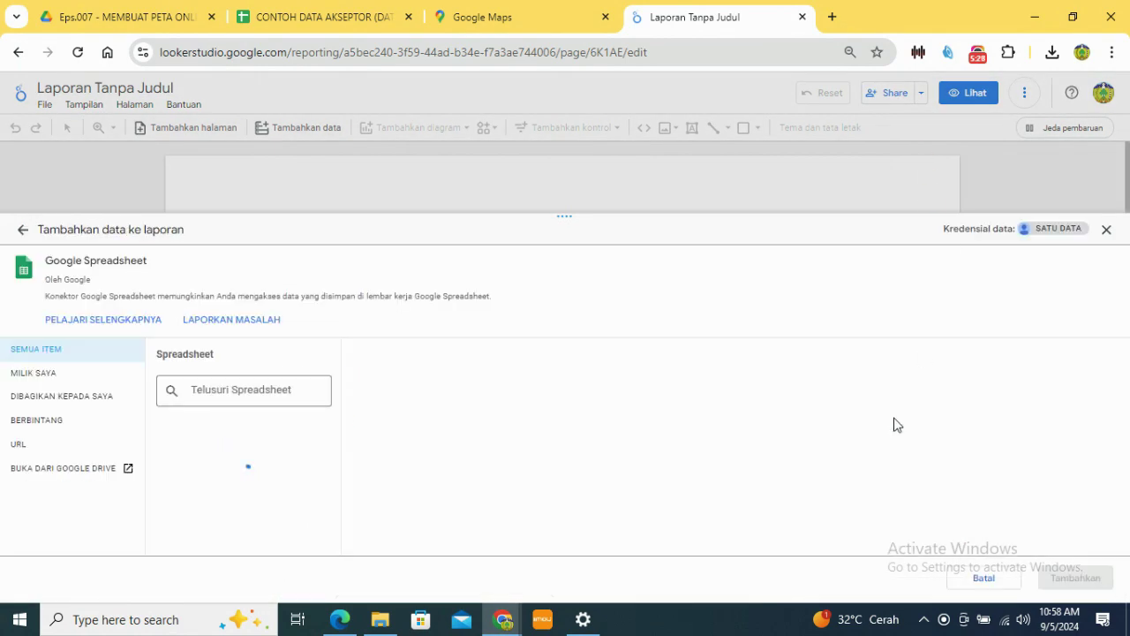
left_click(86, 379)
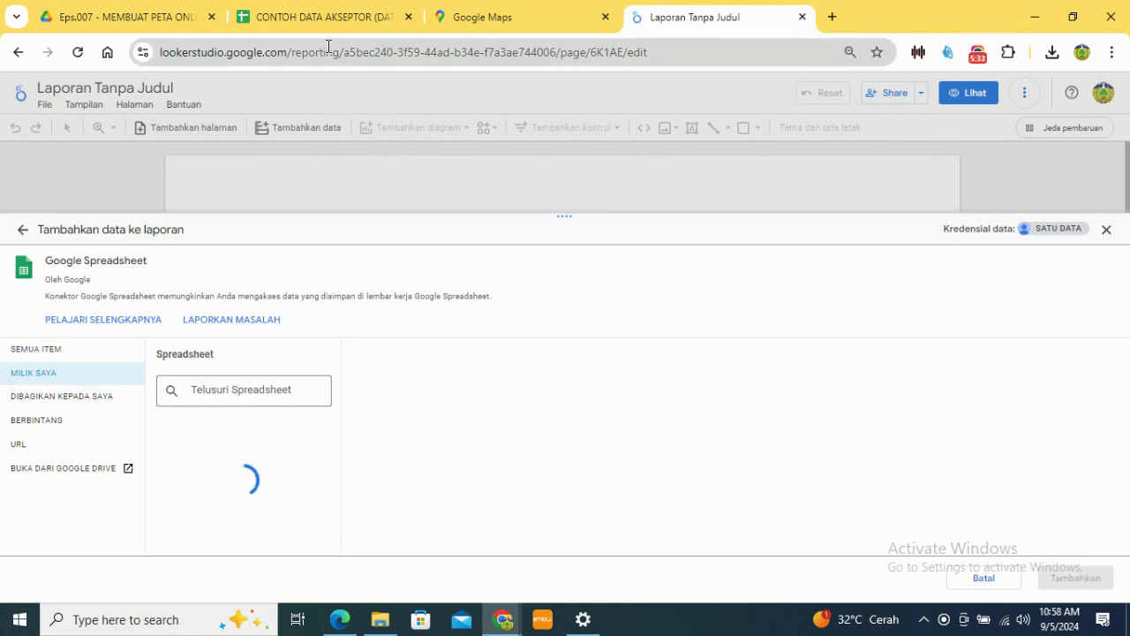
left_click(281, 428)
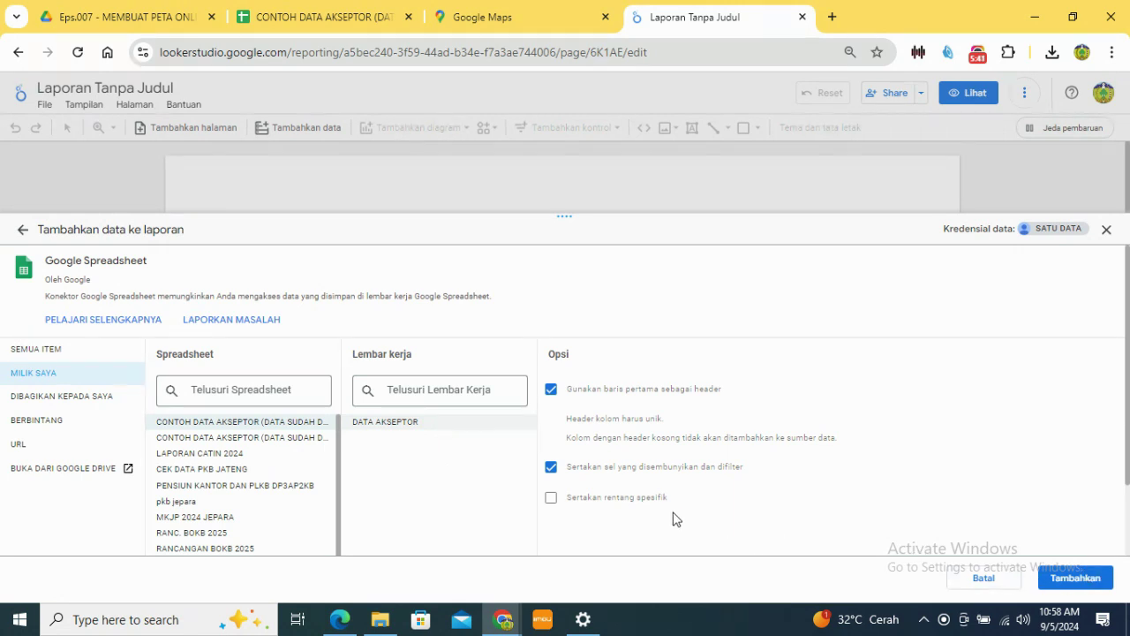
left_click(1086, 578)
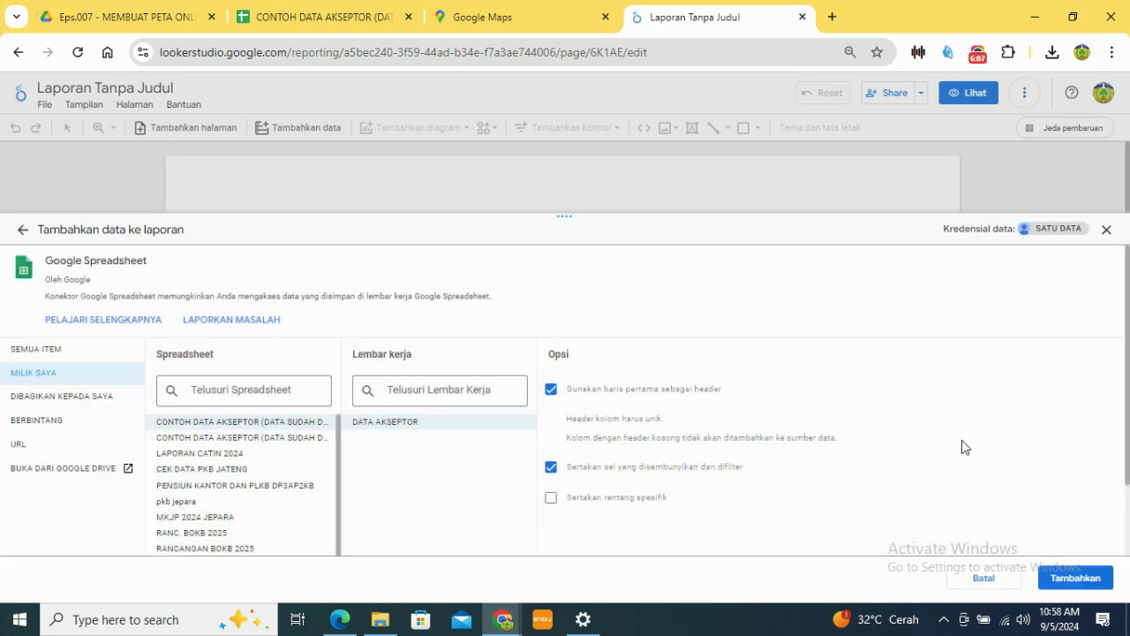
left_click(1067, 562)
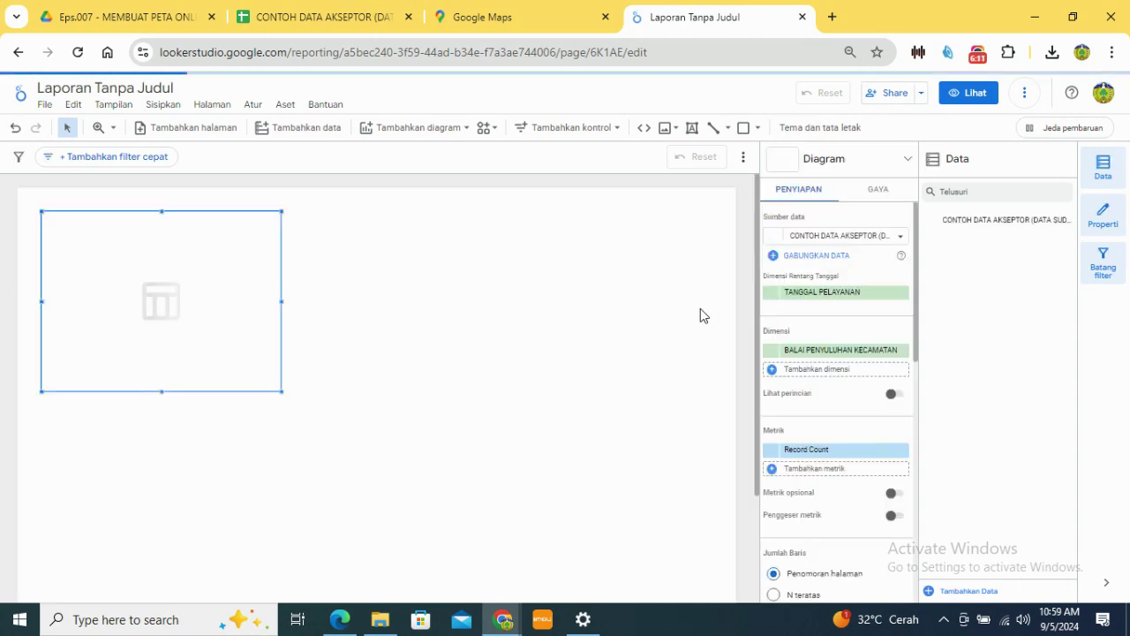
Step: Change the PETA field's data type to the geographic type Alamat in the report's data source and finish editing
left_click(769, 237)
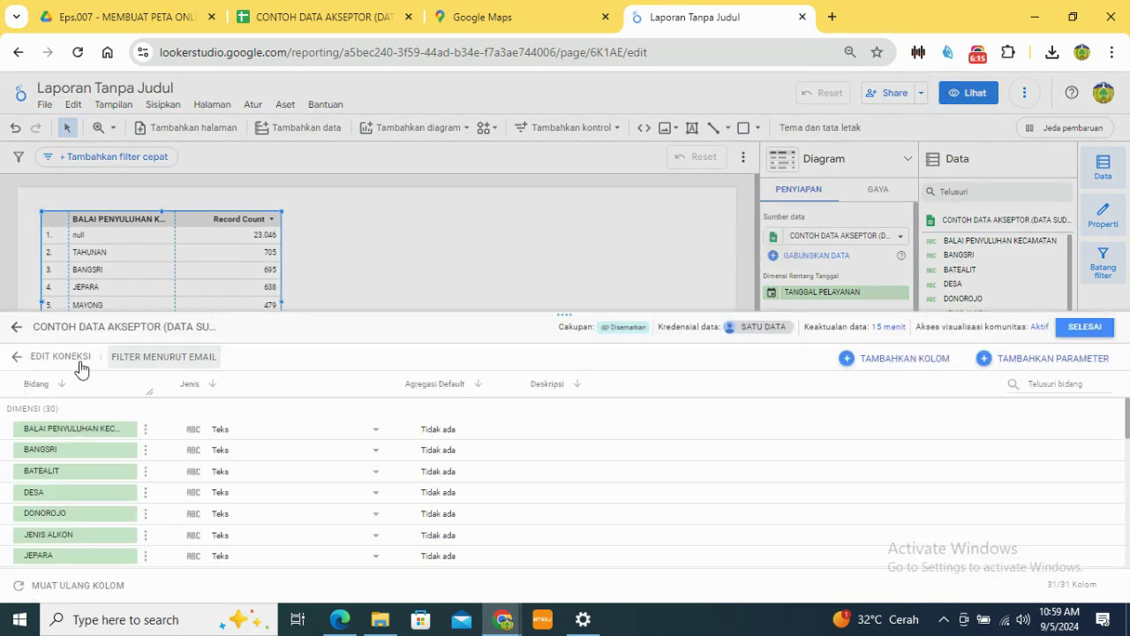
scroll(155, 477, "down", 5)
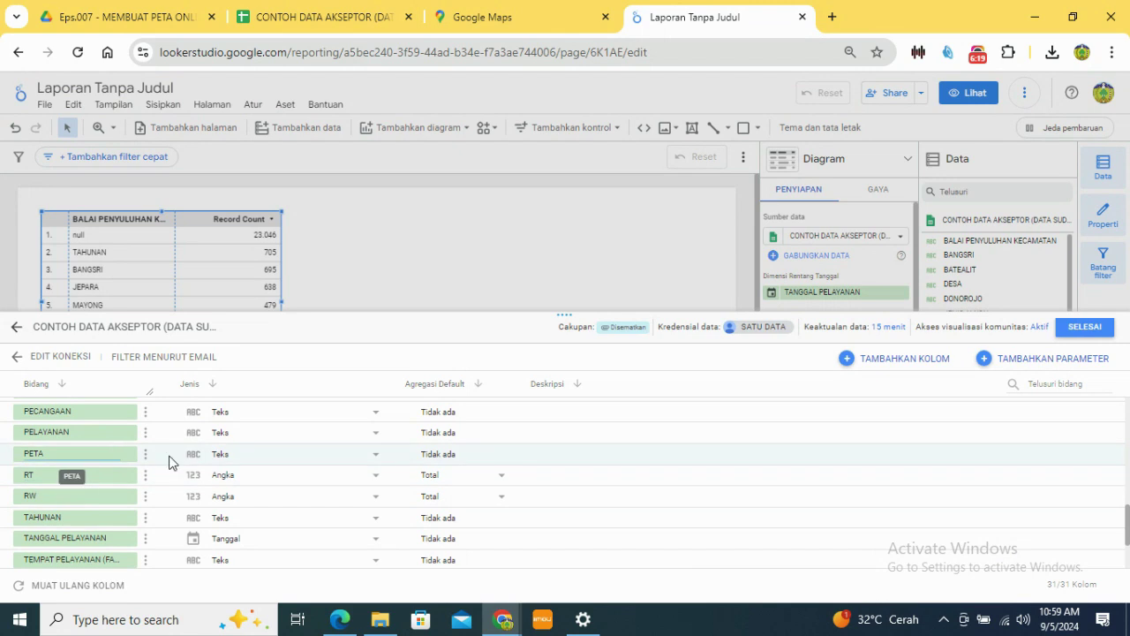
left_click(238, 460)
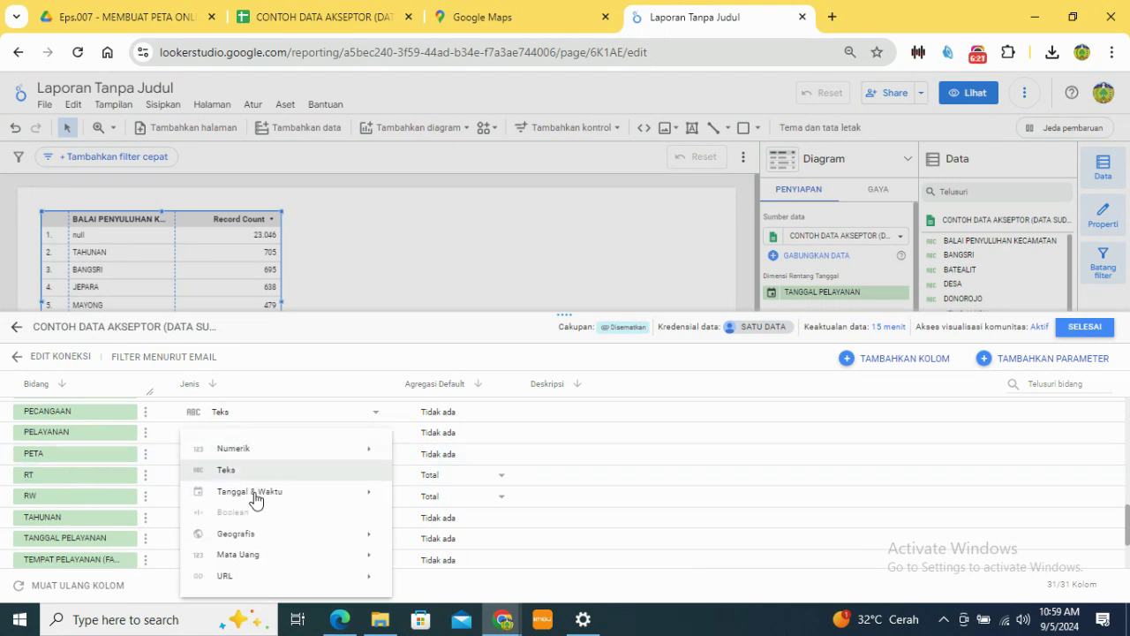
mouse_move(253, 542)
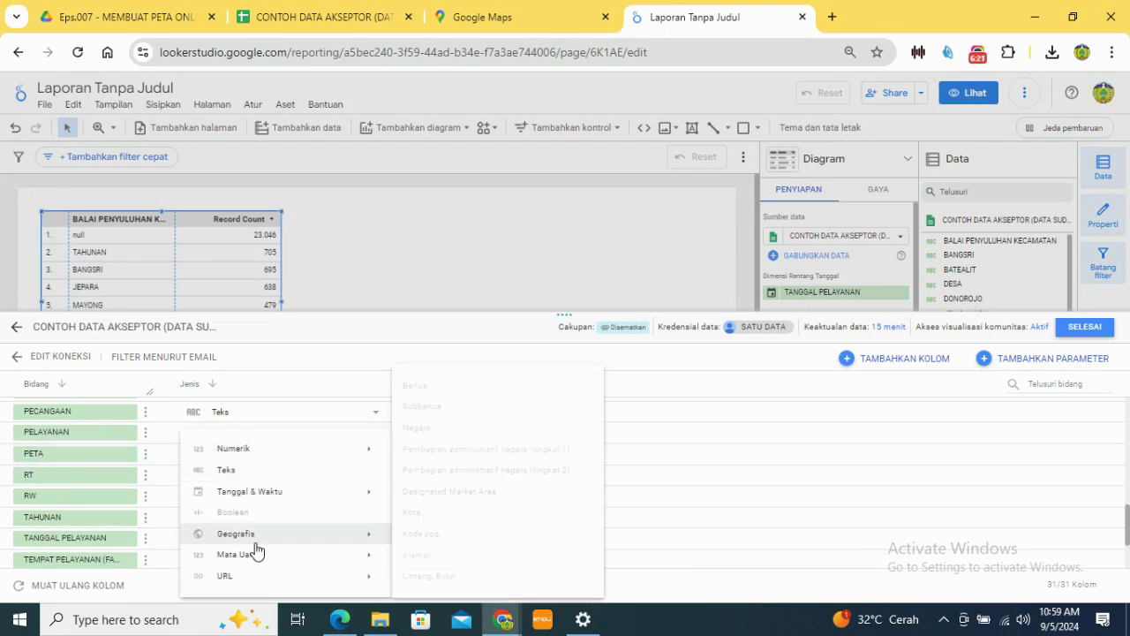
left_click(416, 555)
left_click(668, 384)
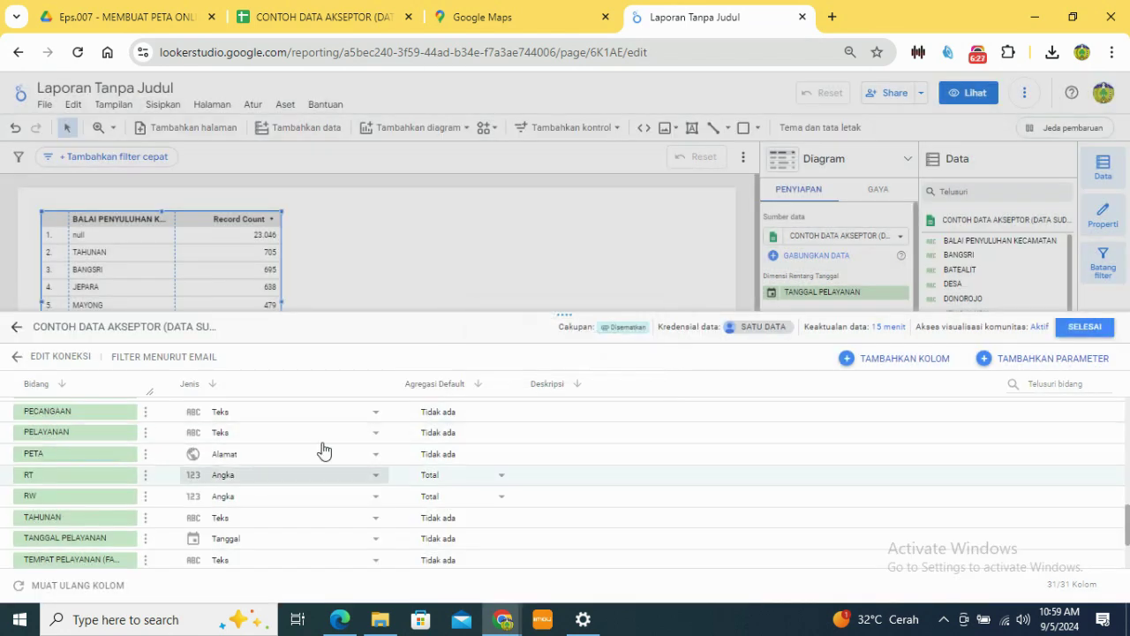
left_click(1099, 329)
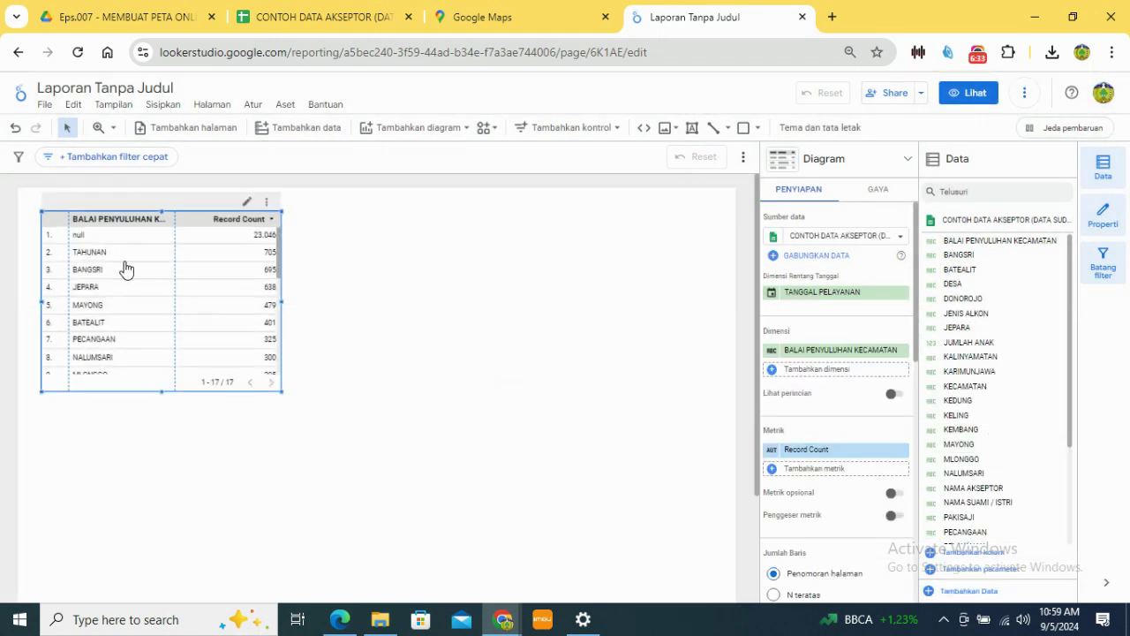
Step: Remove the table's TANGGAL PELAYANAN date range dimension and replace the BALAI PENYULUHAN KECAMATAN dimension with KECAMATAN
left_click(902, 292)
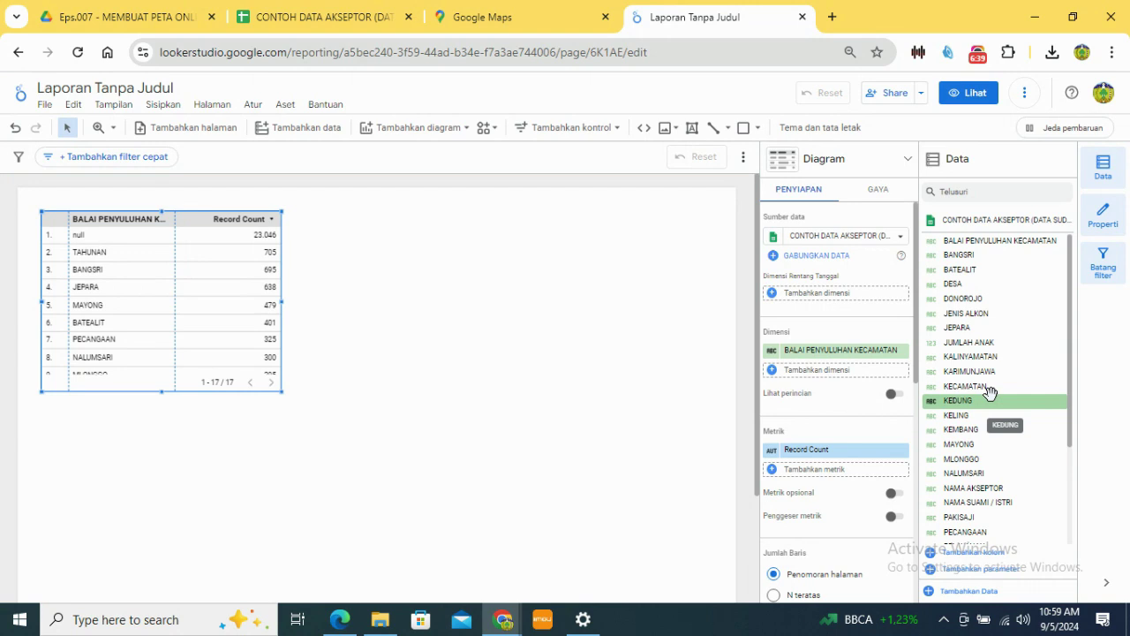
left_click_drag(987, 386, 854, 348)
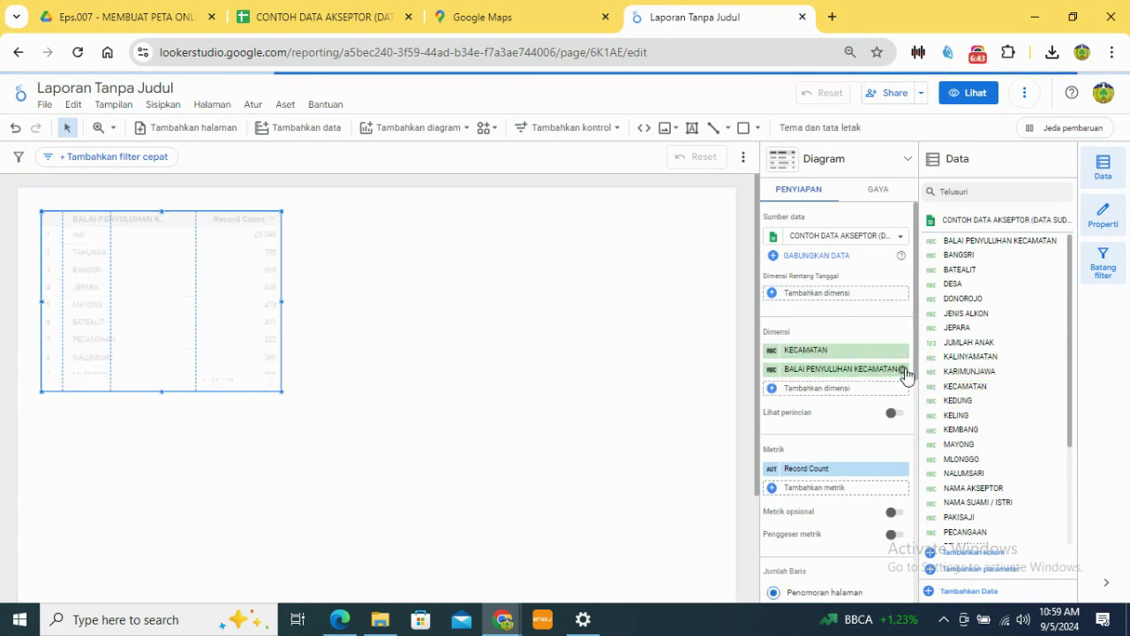
left_click(903, 369)
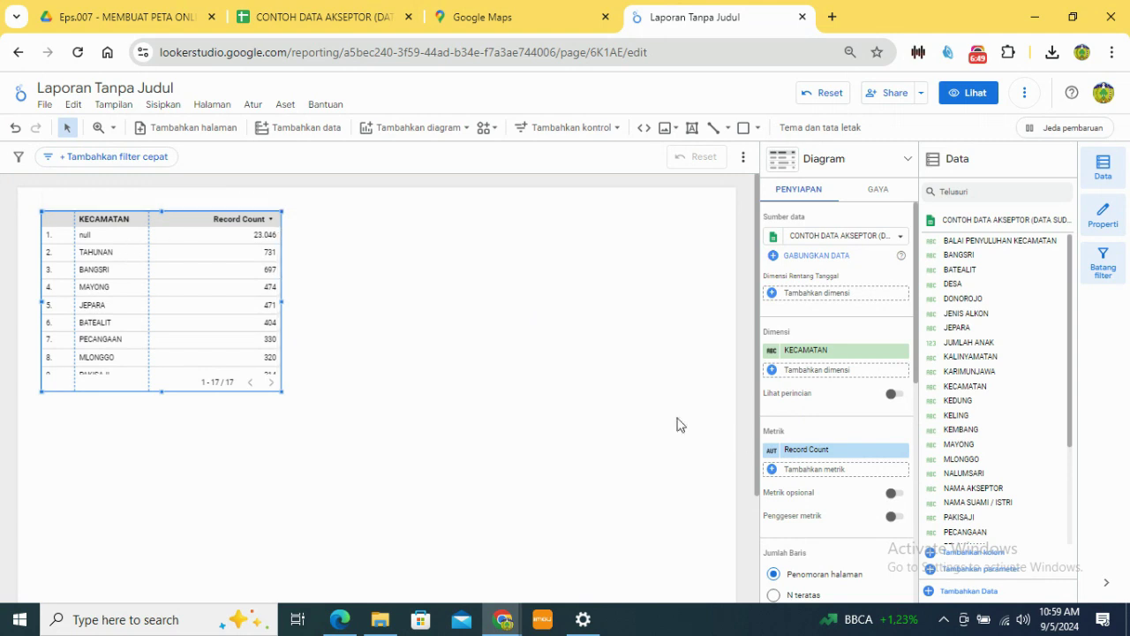
Step: Add a table filter that excludes (Kecualikan) rows where KECAMATAN is null (Adalah Nihil), and extend the table's height downward
scroll(792, 422, "down", 2)
scroll(792, 422, "down", 4)
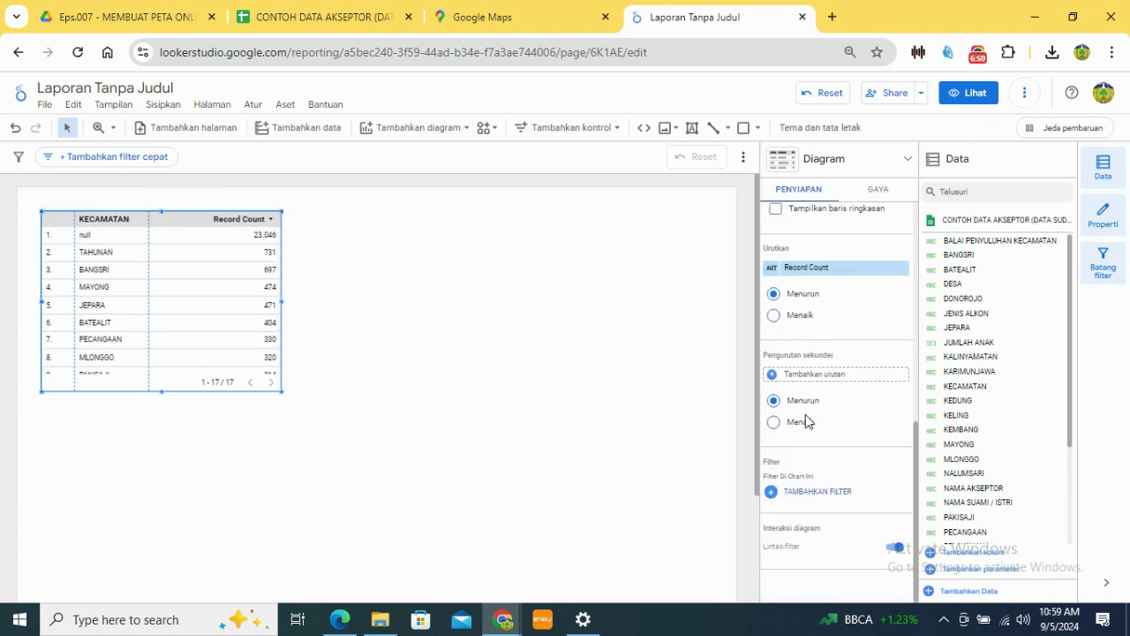
left_click(821, 495)
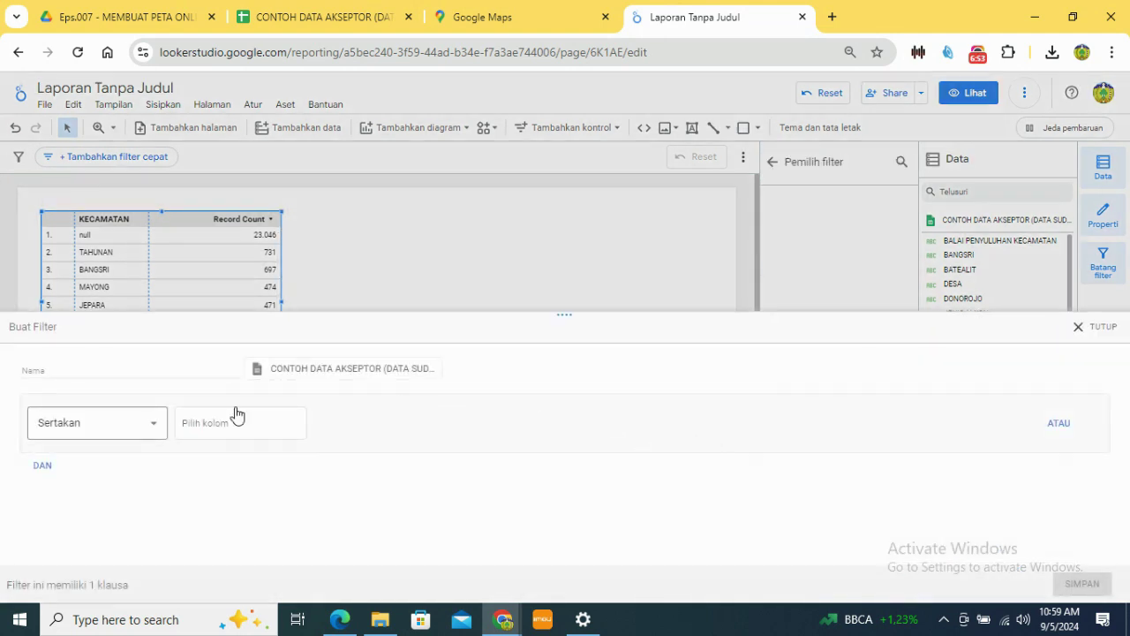
left_click(141, 431)
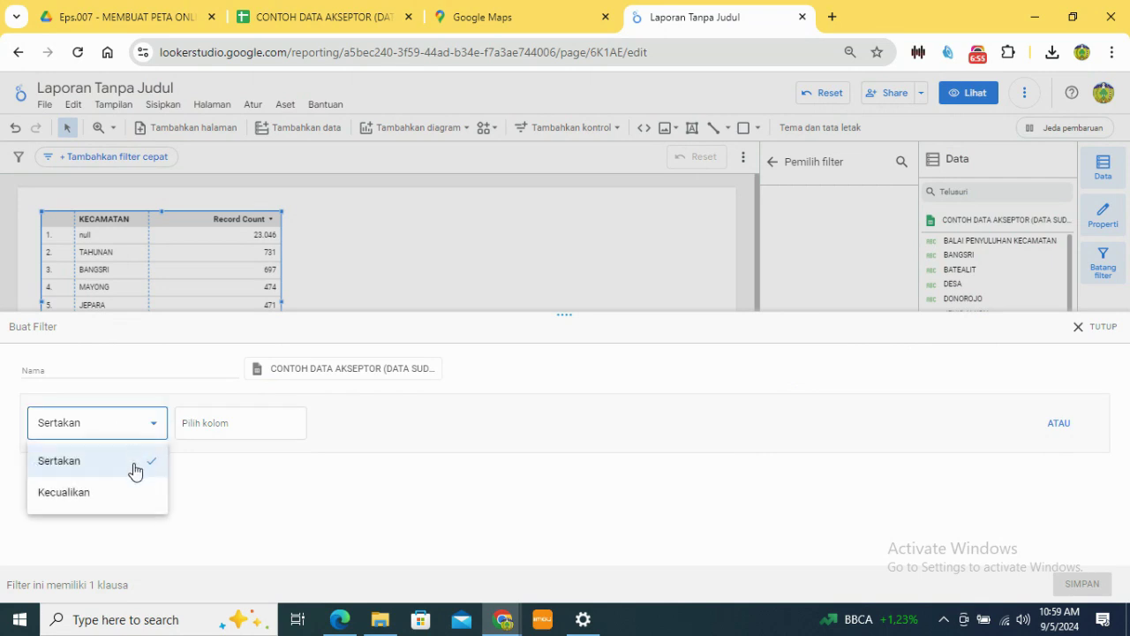
left_click(126, 491)
left_click(265, 427)
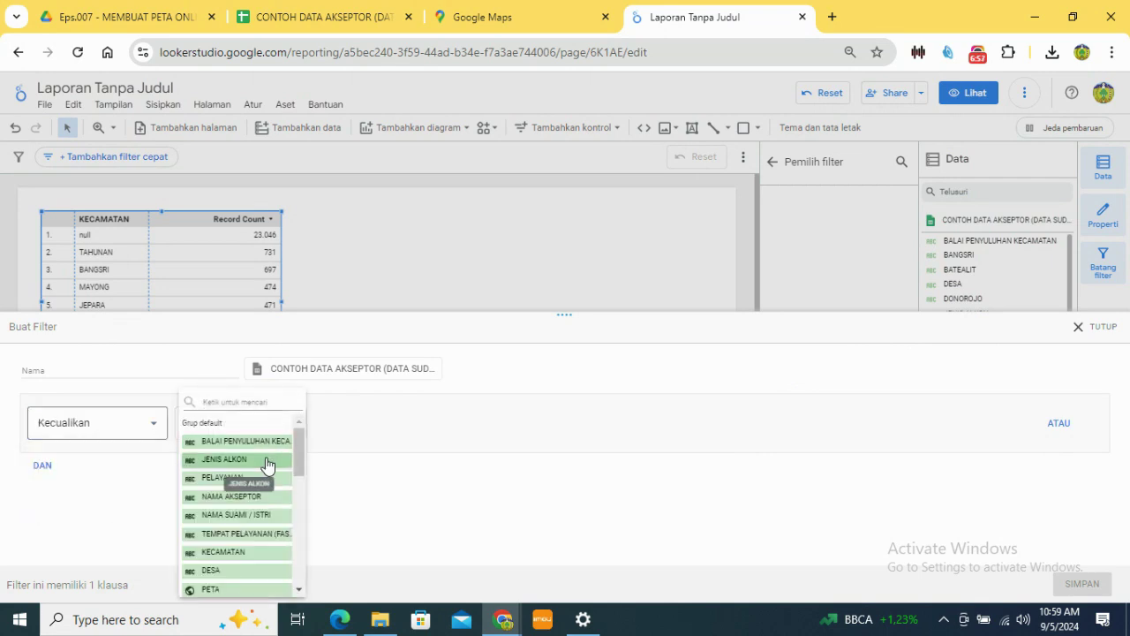
scroll(262, 494, "down", 3)
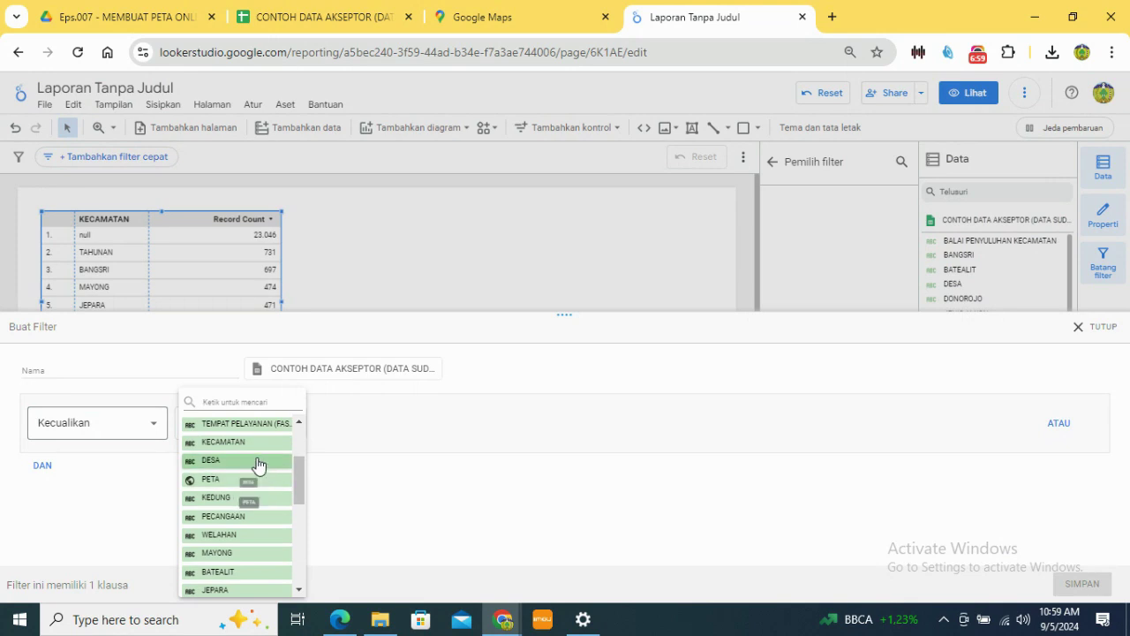
left_click(256, 442)
left_click(389, 426)
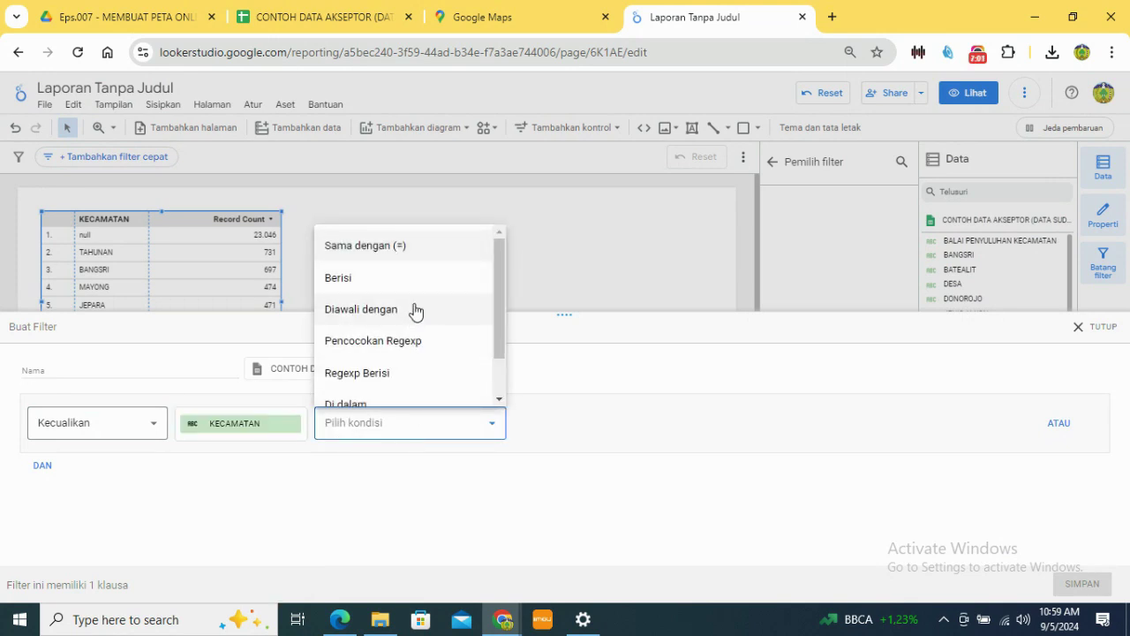
scroll(427, 327, "down", 1)
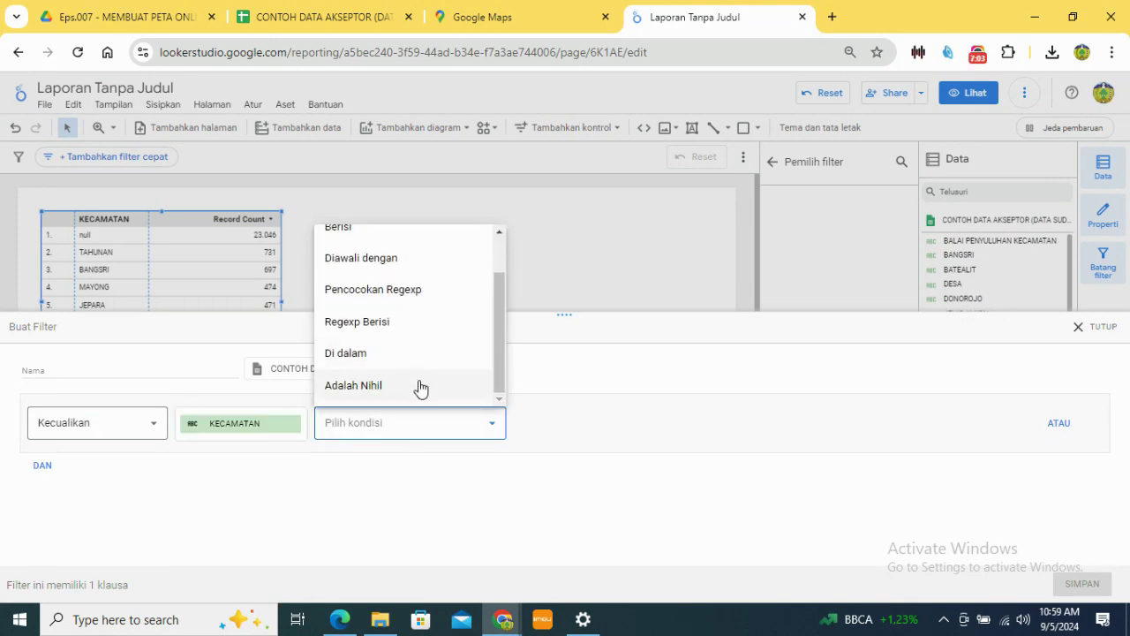
left_click(419, 386)
left_click(1084, 585)
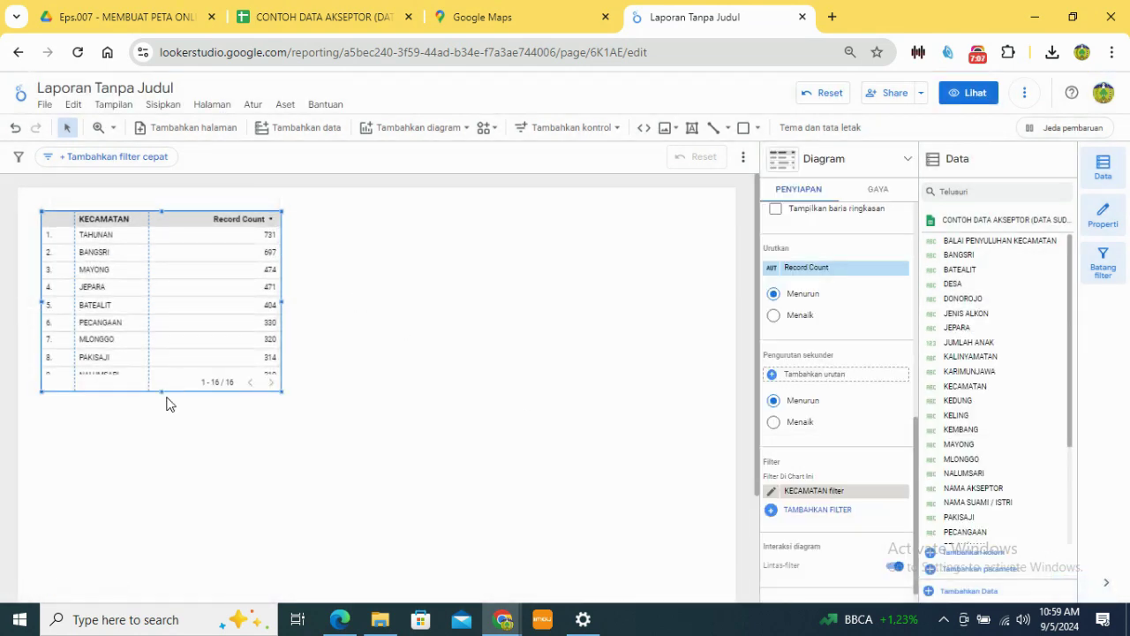
left_click_drag(163, 391, 172, 463)
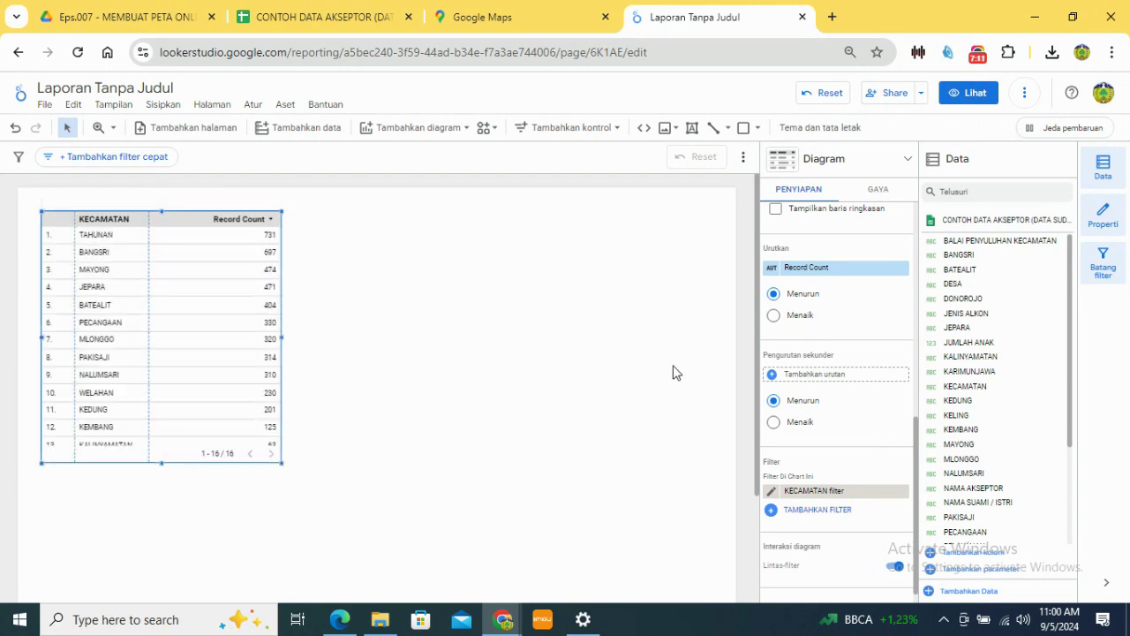
Step: Insert a Google Maps bubble map beside the table and enlarge it to span the remaining page width and roughly the table's height
scroll(883, 521, "down", 1)
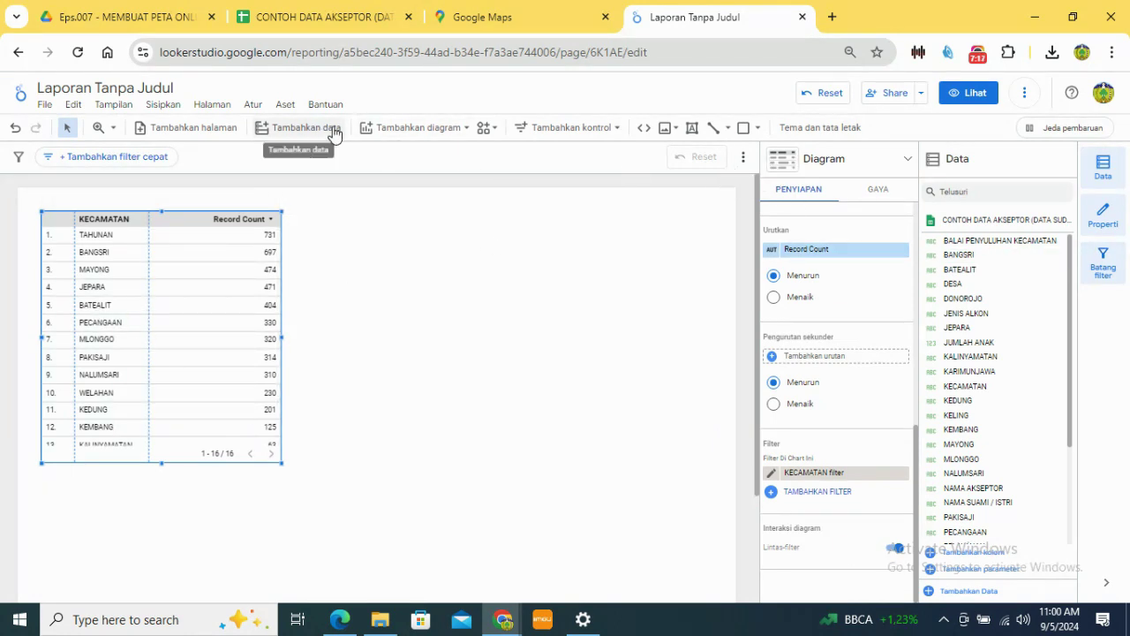
left_click(393, 160)
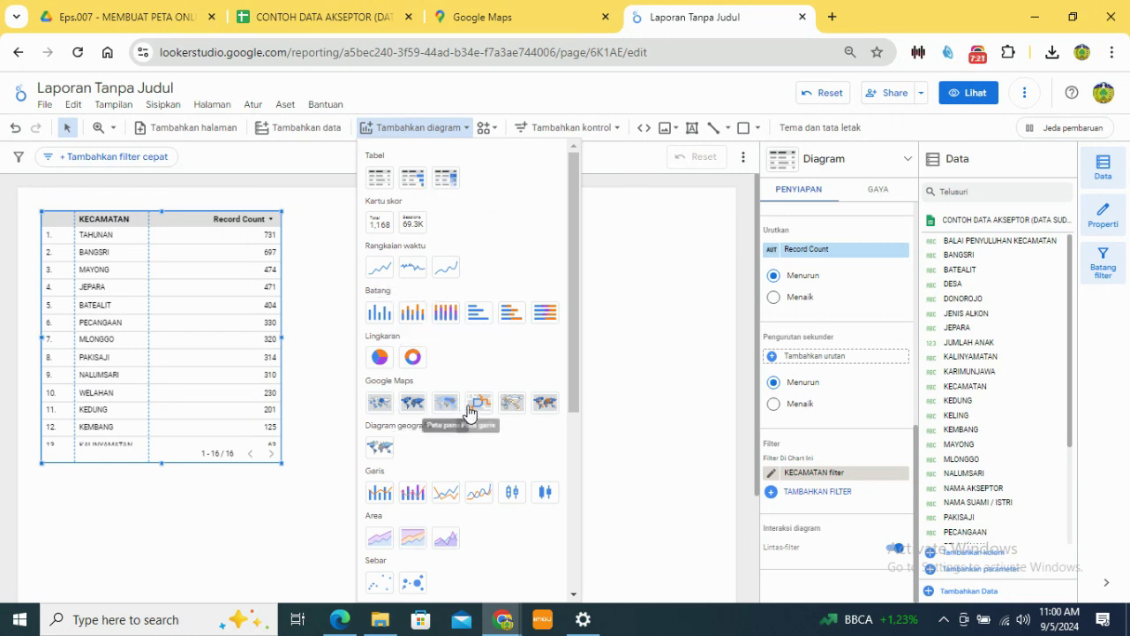
left_click(377, 403)
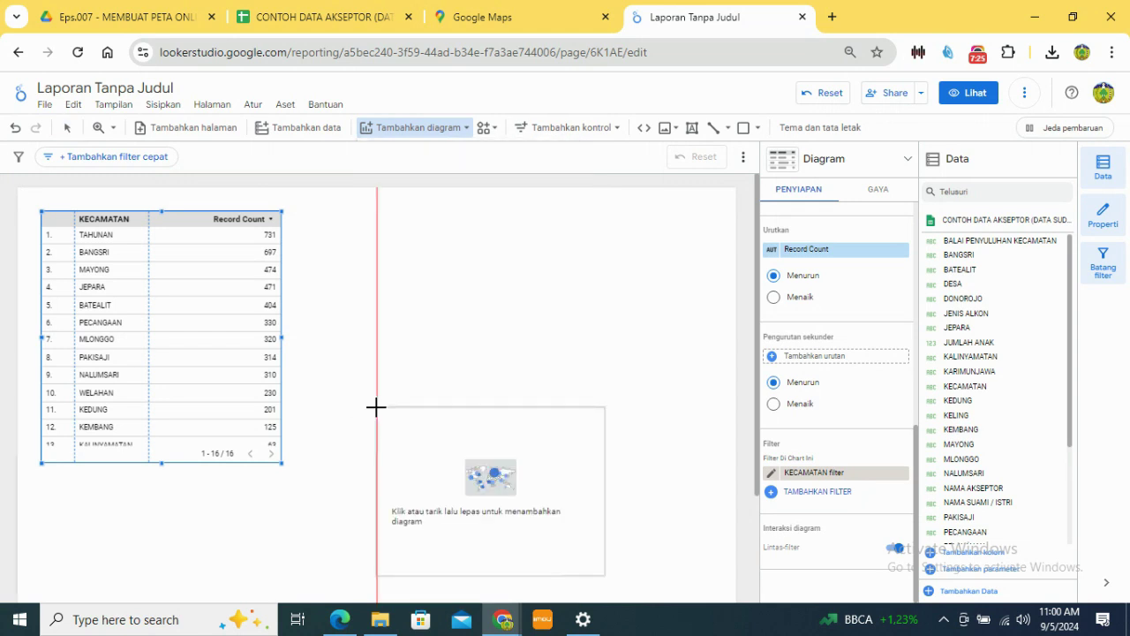
left_click(308, 209)
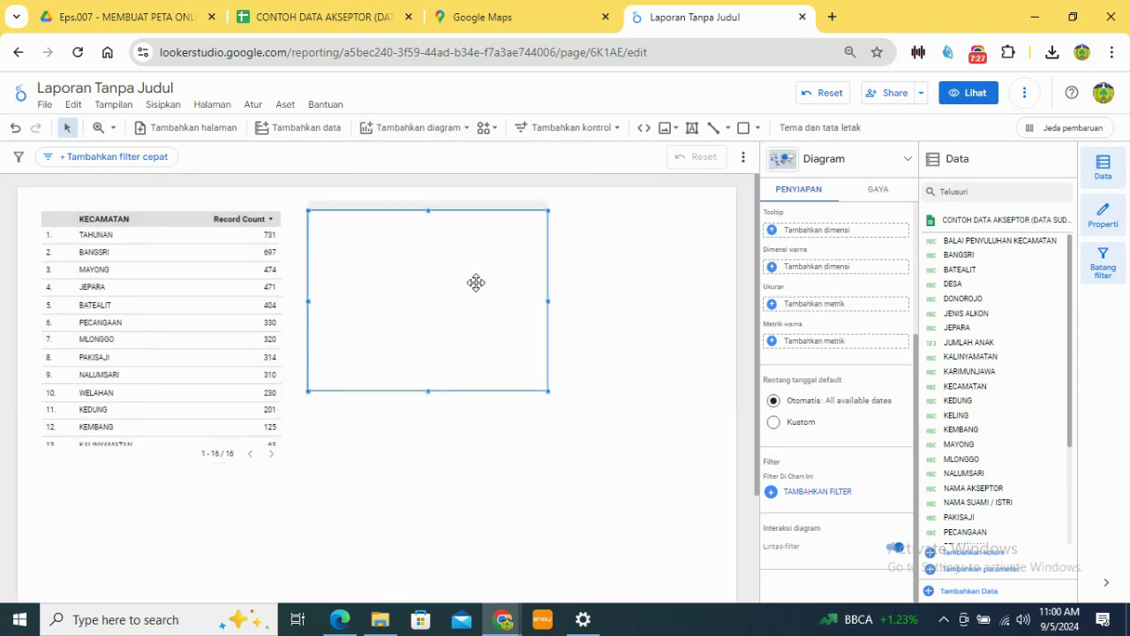
left_click_drag(550, 303, 718, 303)
left_click_drag(513, 390, 512, 489)
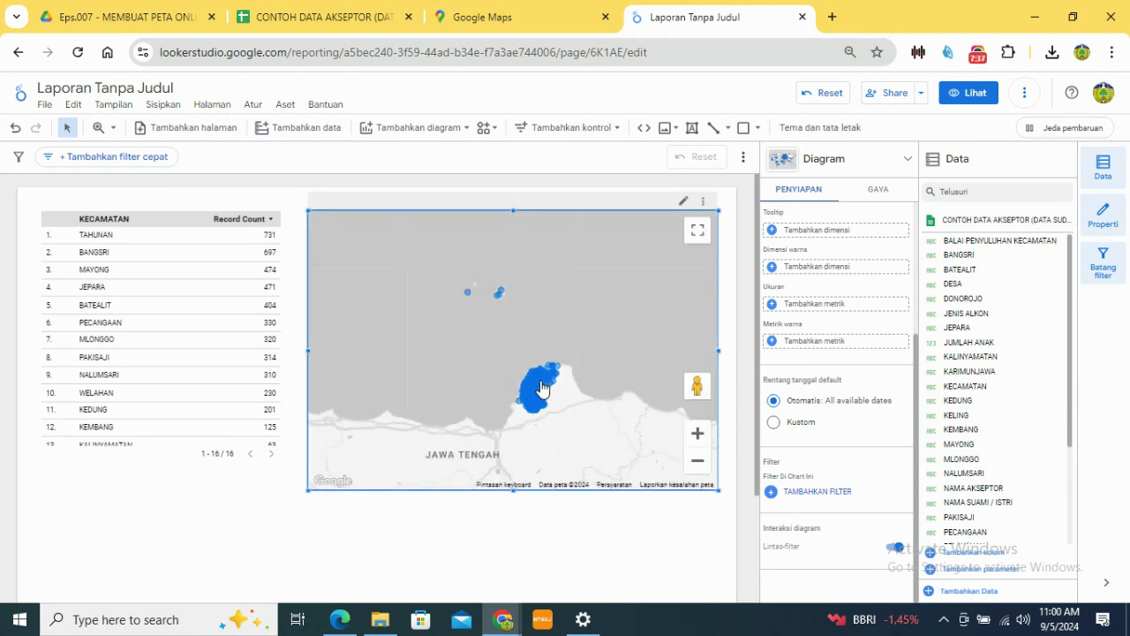
Step: Remove the map's TANGGAL PELAYANAN date range dimension and set DESA as its tooltip
scroll(547, 375, "up", 3)
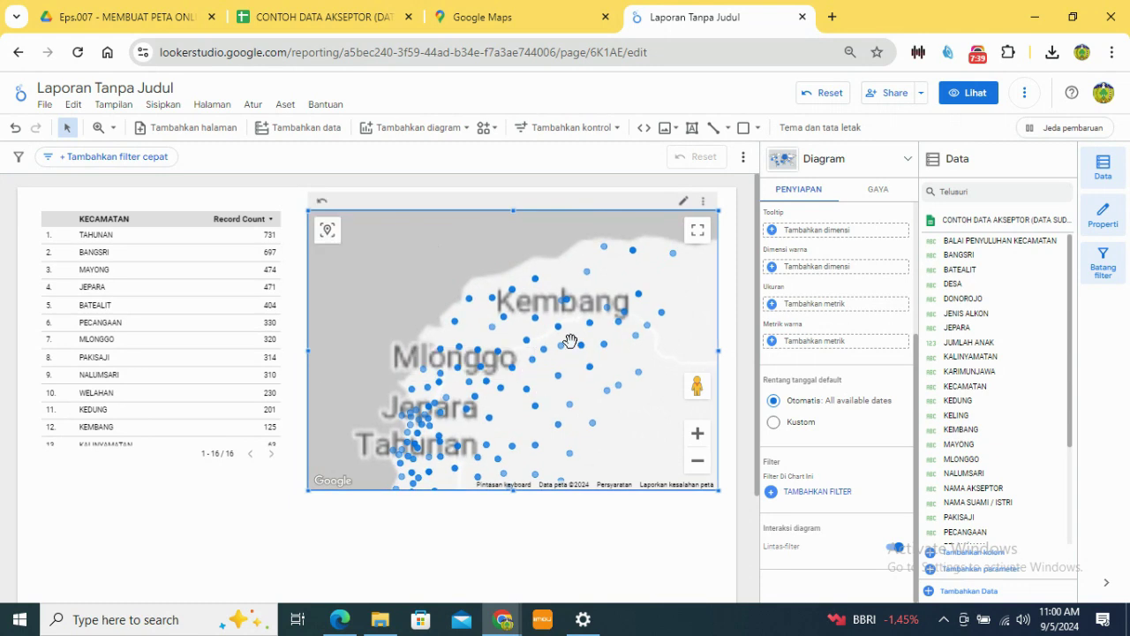
mouse_move(589, 324)
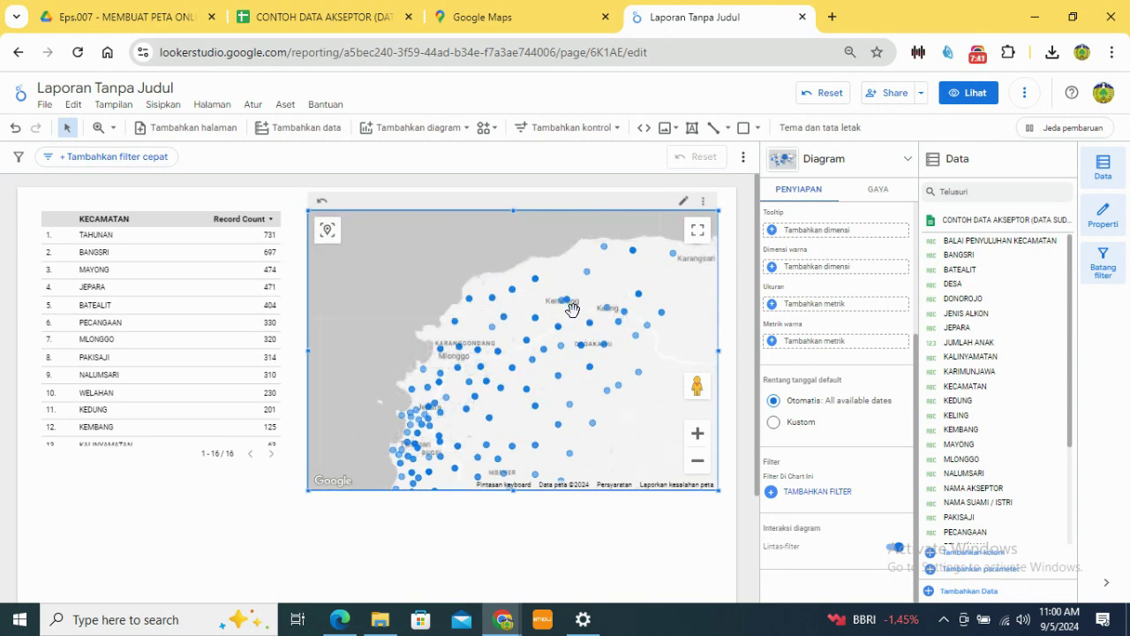
scroll(832, 368, "up", 3)
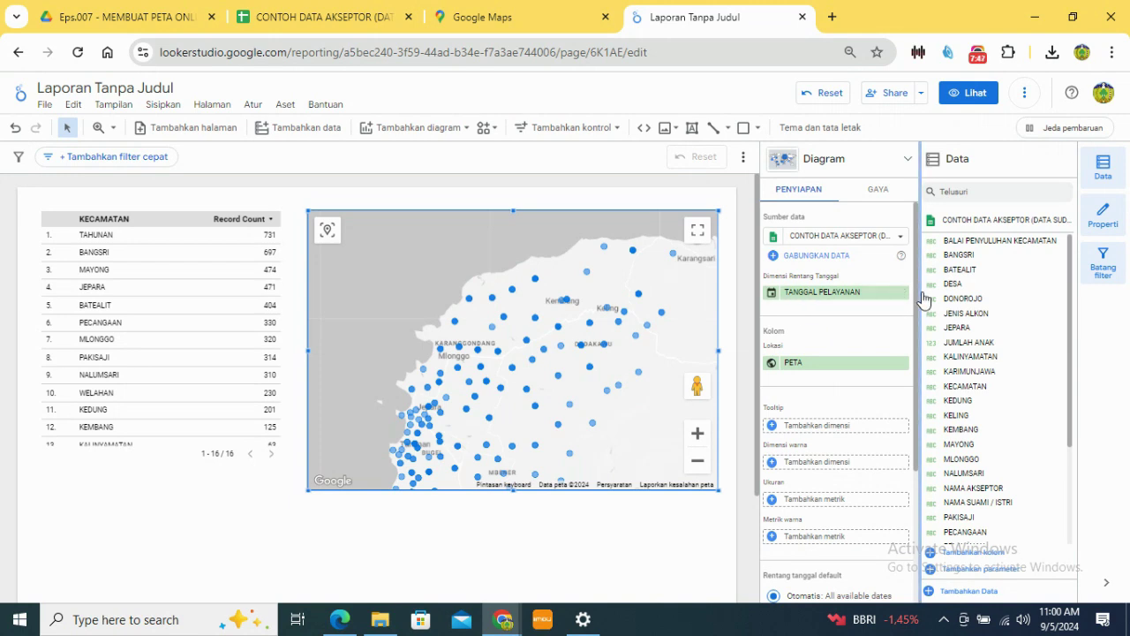
left_click(902, 293)
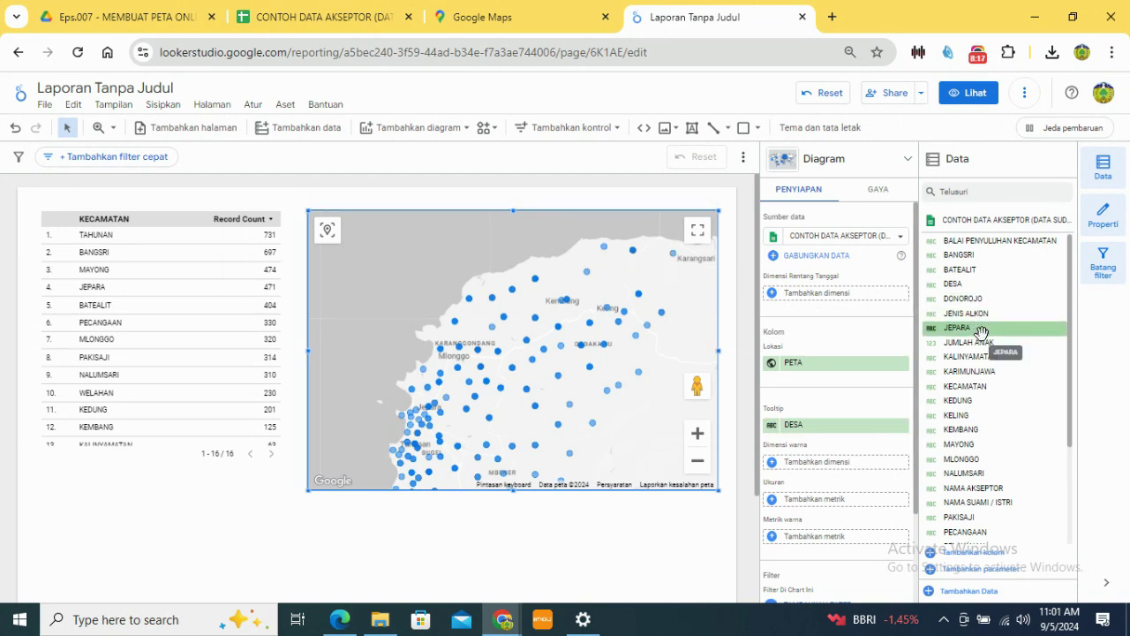
Step: Review the data source's full field list for a field to colour the map's bubbles by
scroll(982, 348, "down", 2)
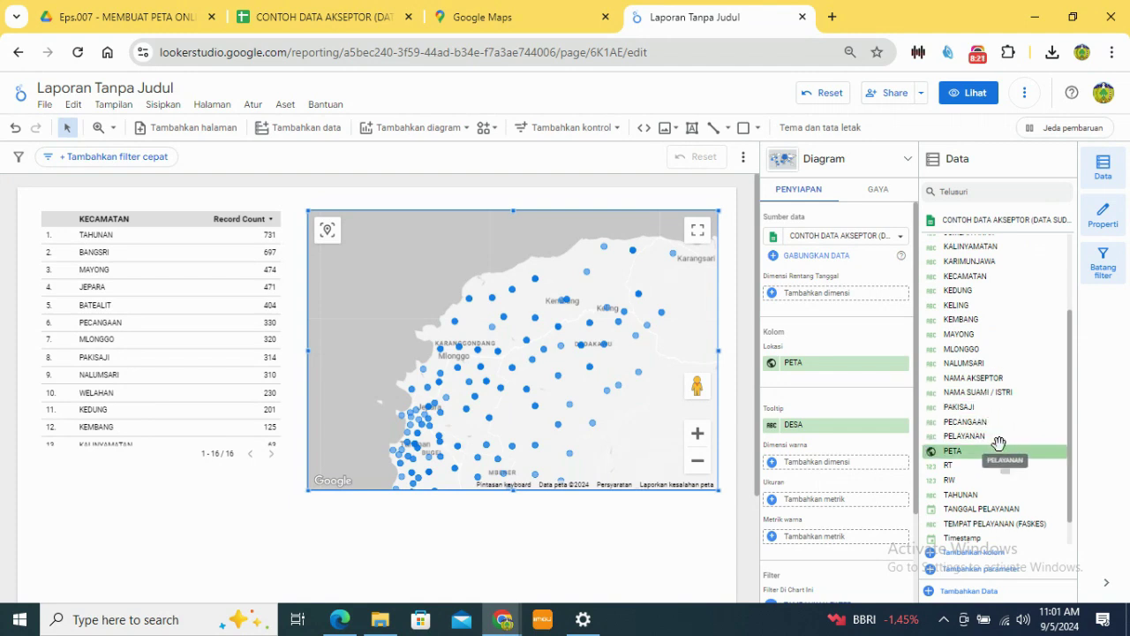
scroll(1002, 492, "down", 1)
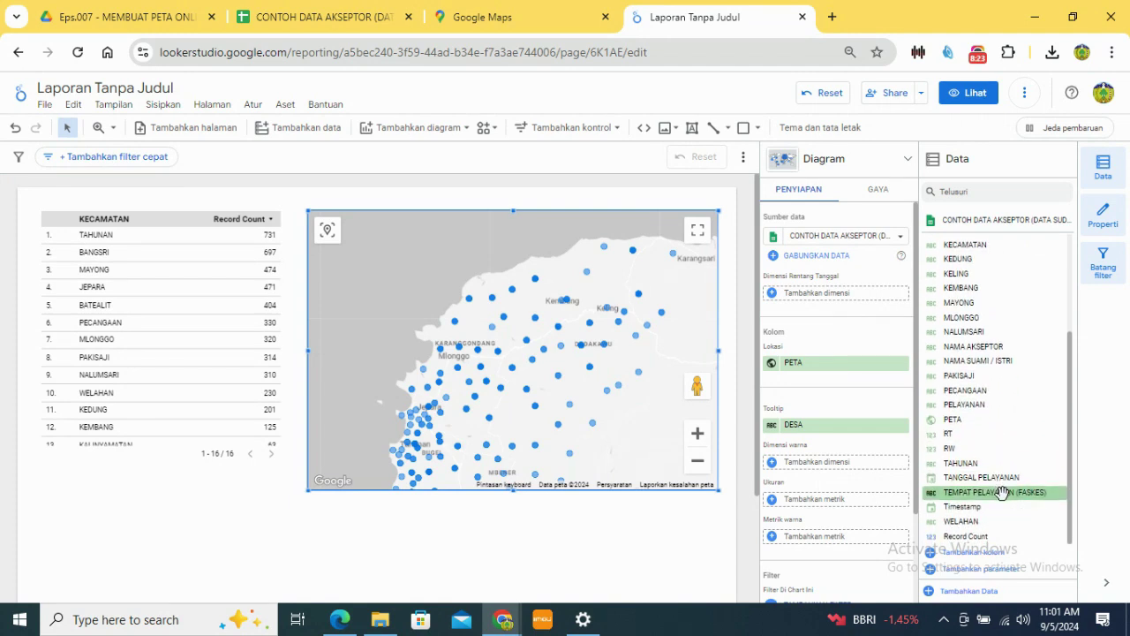
scroll(1002, 493, "up", 3)
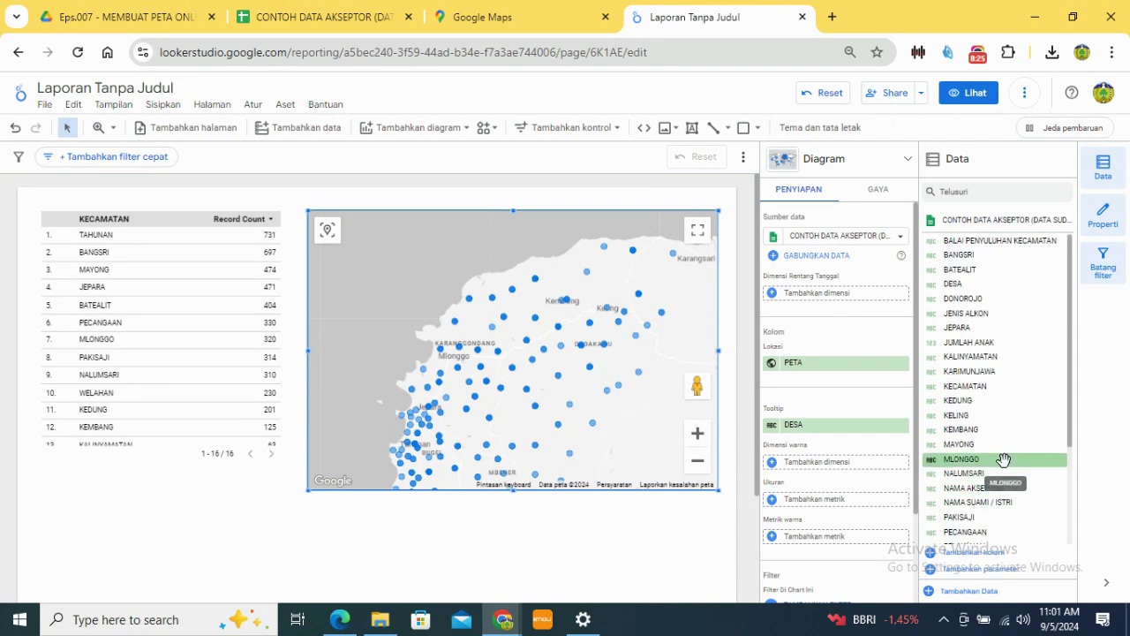
scroll(1004, 461, "down", 2)
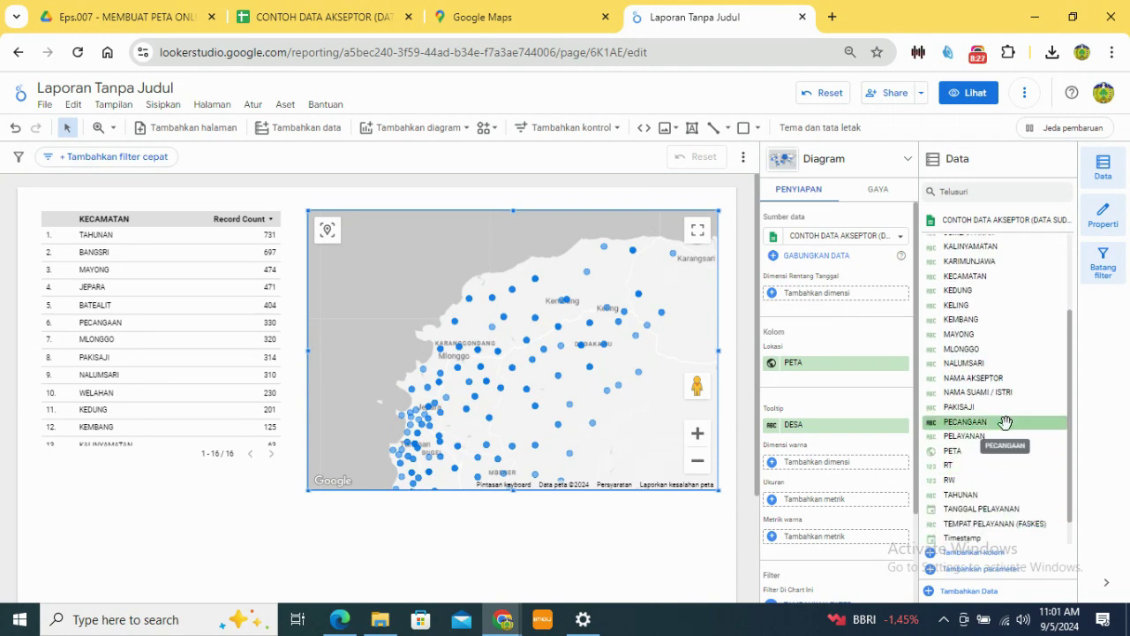
scroll(1005, 422, "up", 2)
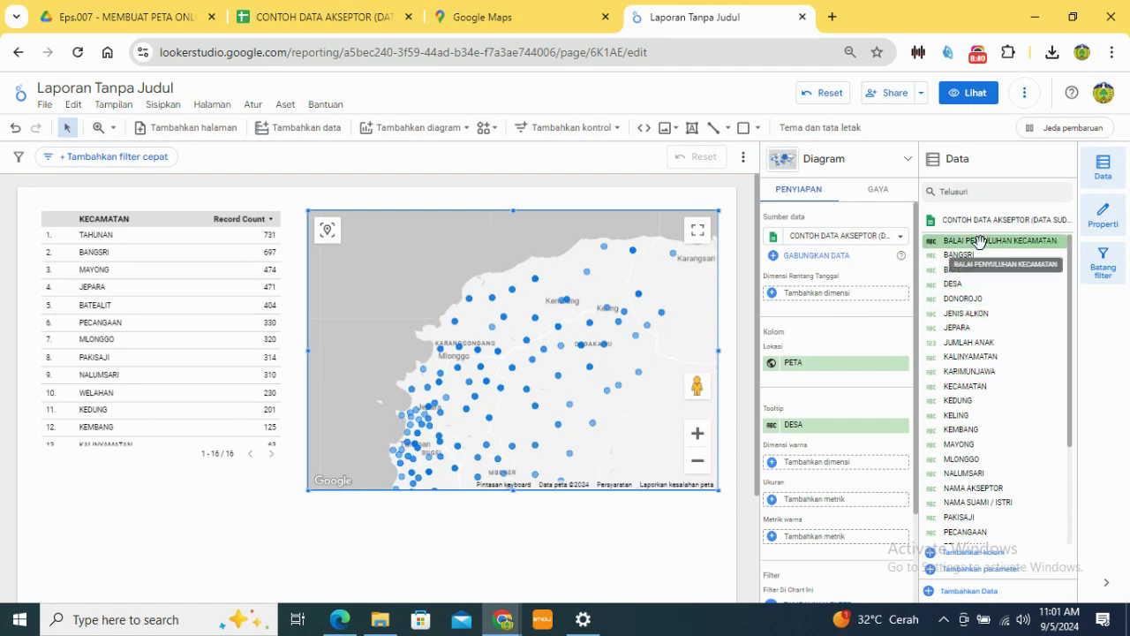
scroll(994, 371, "down", 2)
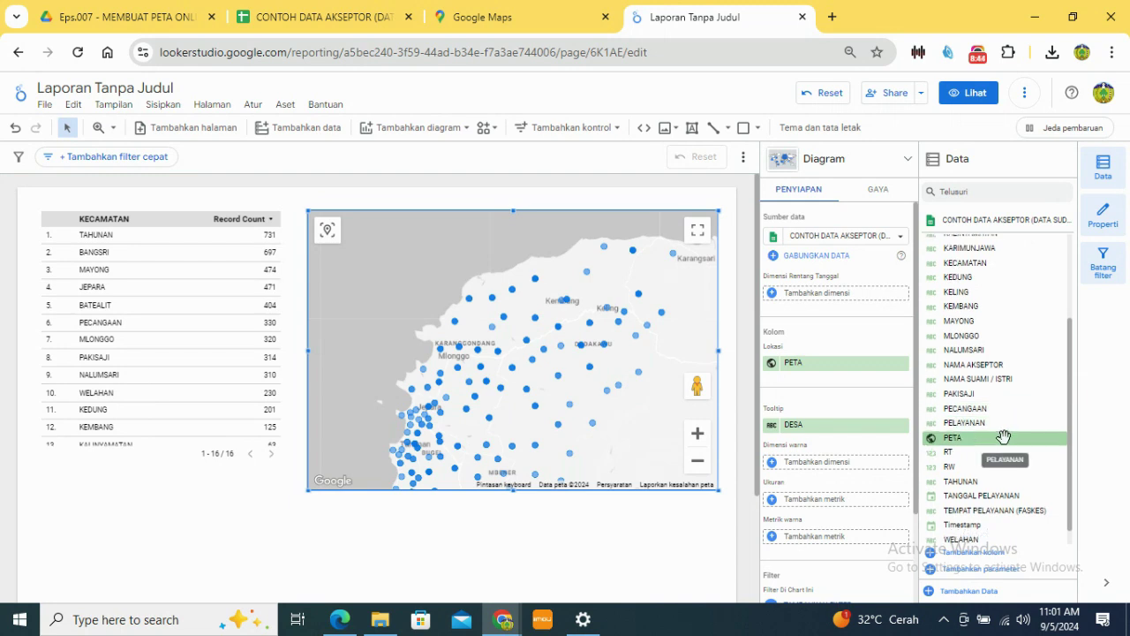
scroll(996, 527, "down", 1)
Step: Try Timestamp as the map's colour dimension (Dimensi warna), check its field settings, and acknowledge the colour limit dialog
left_click_drag(992, 535, 872, 465)
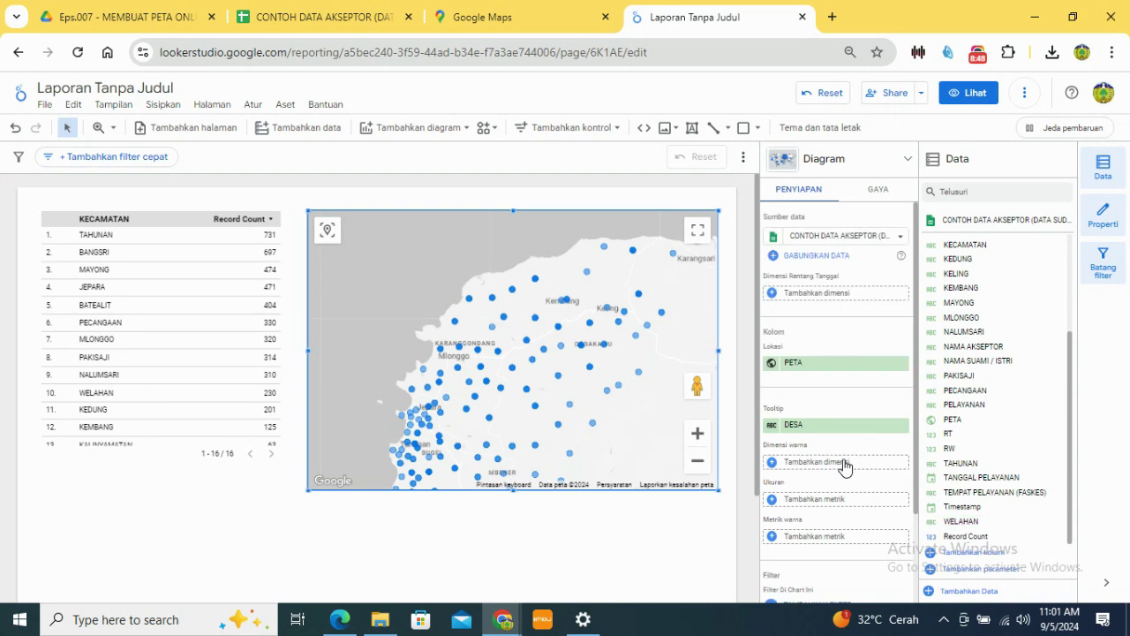
left_click(836, 462)
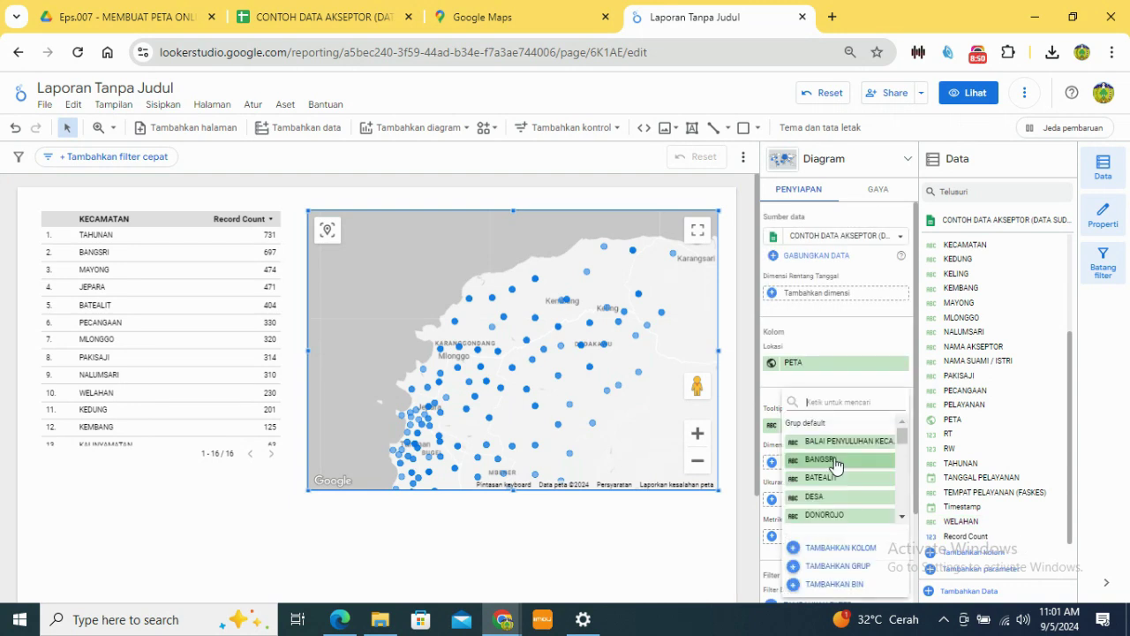
scroll(841, 481, "down", 5)
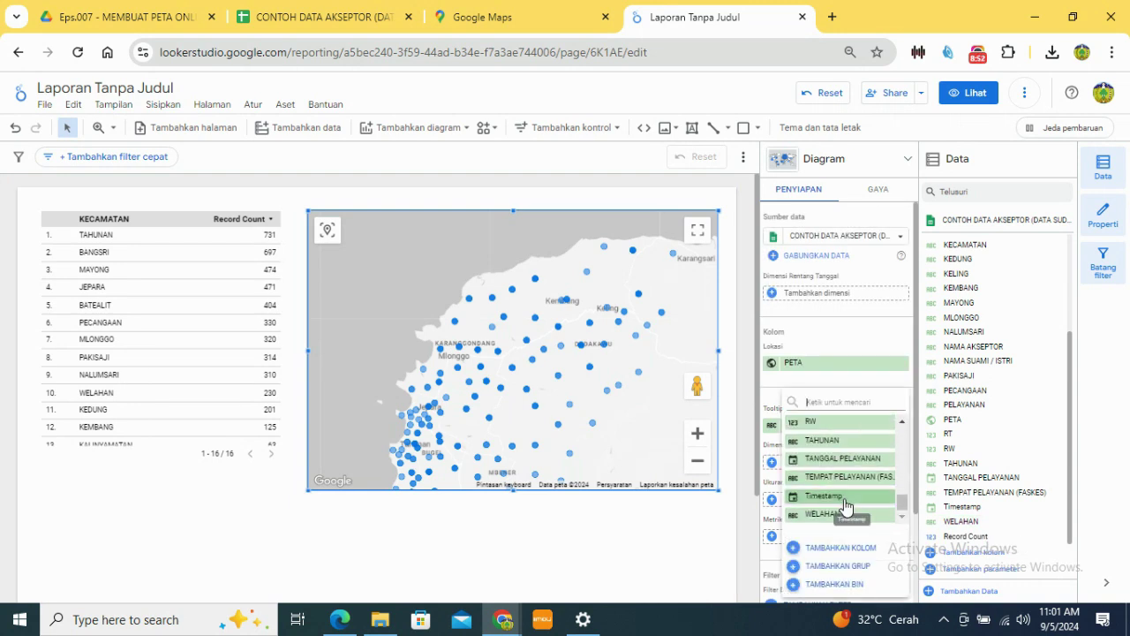
left_click(841, 495)
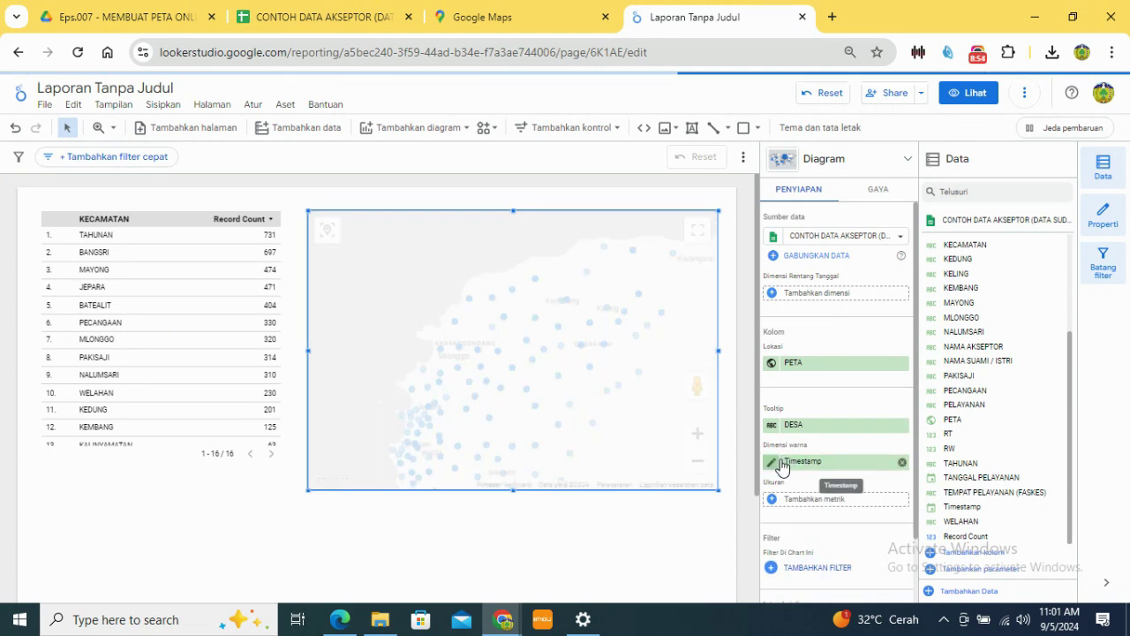
left_click(769, 462)
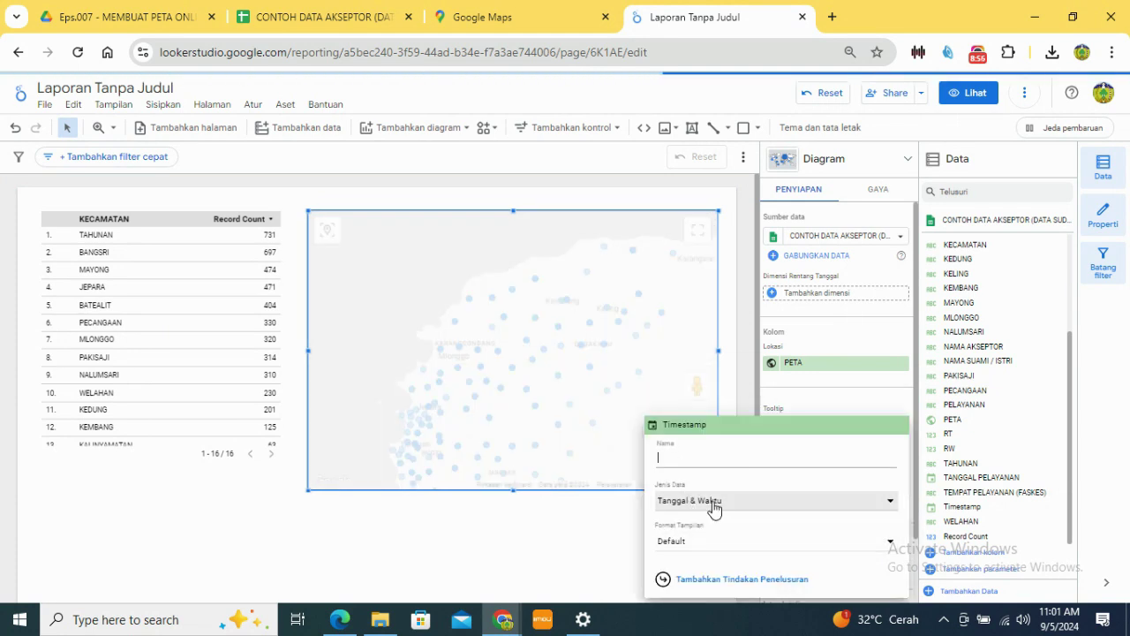
left_click(638, 294)
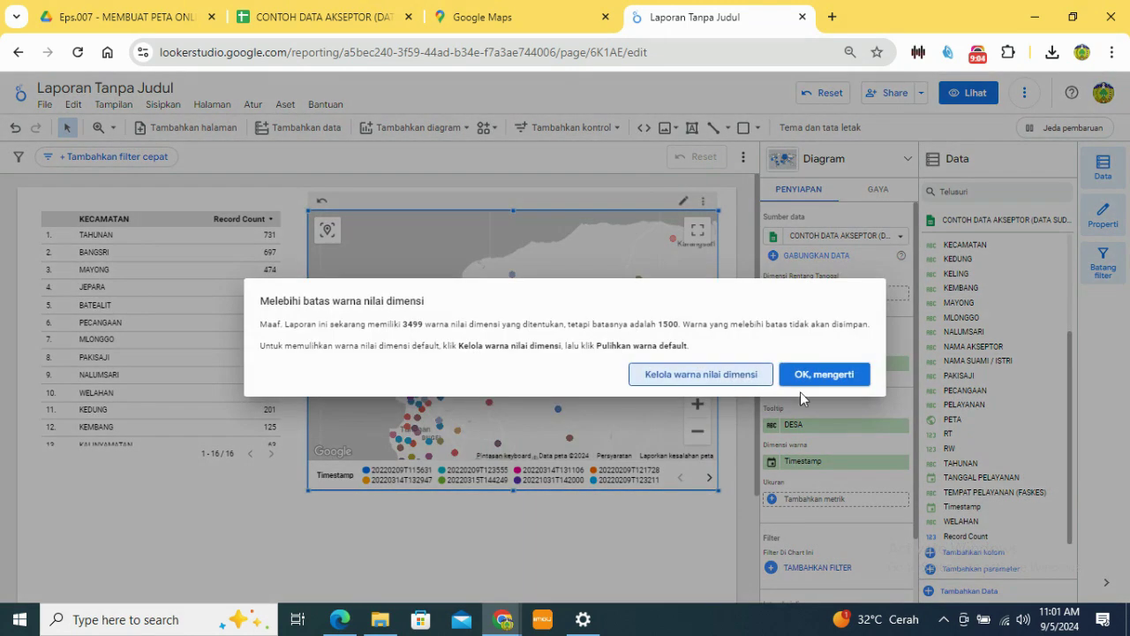
left_click(821, 375)
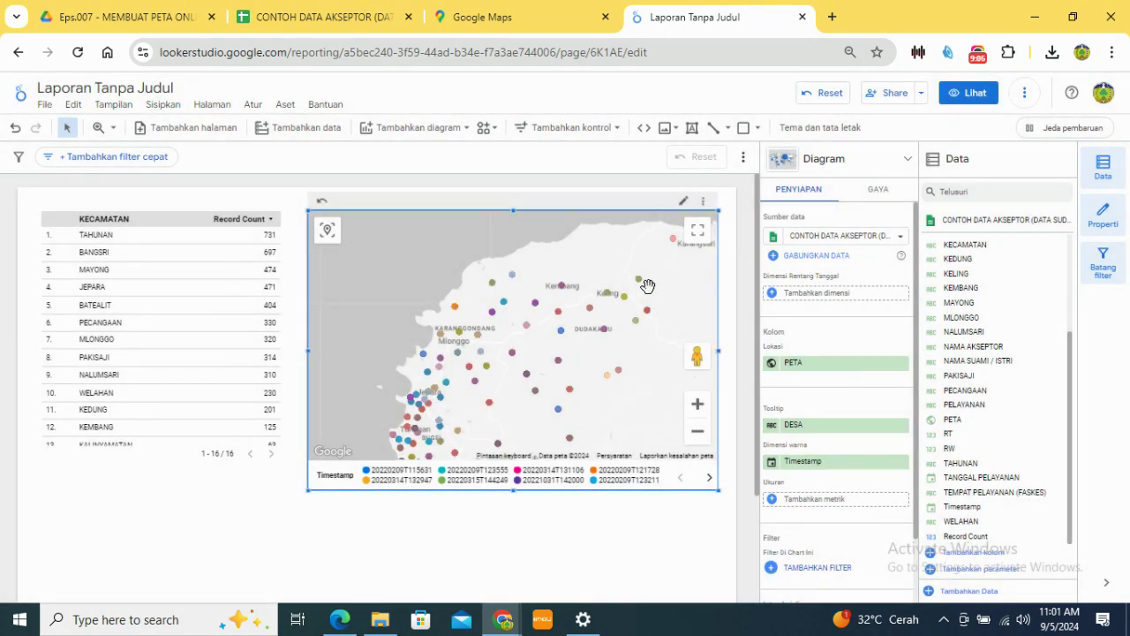
mouse_move(643, 287)
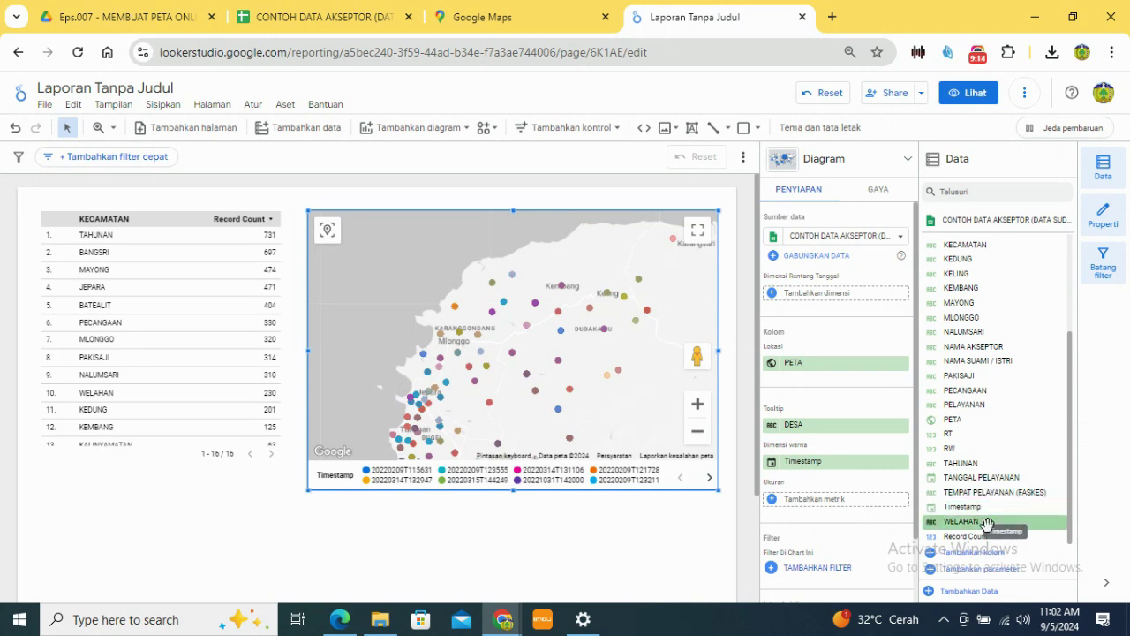
Step: Replace the map's Timestamp colour dimension (Dimensi warna) with KECAMATAN
left_click_drag(966, 536, 857, 467)
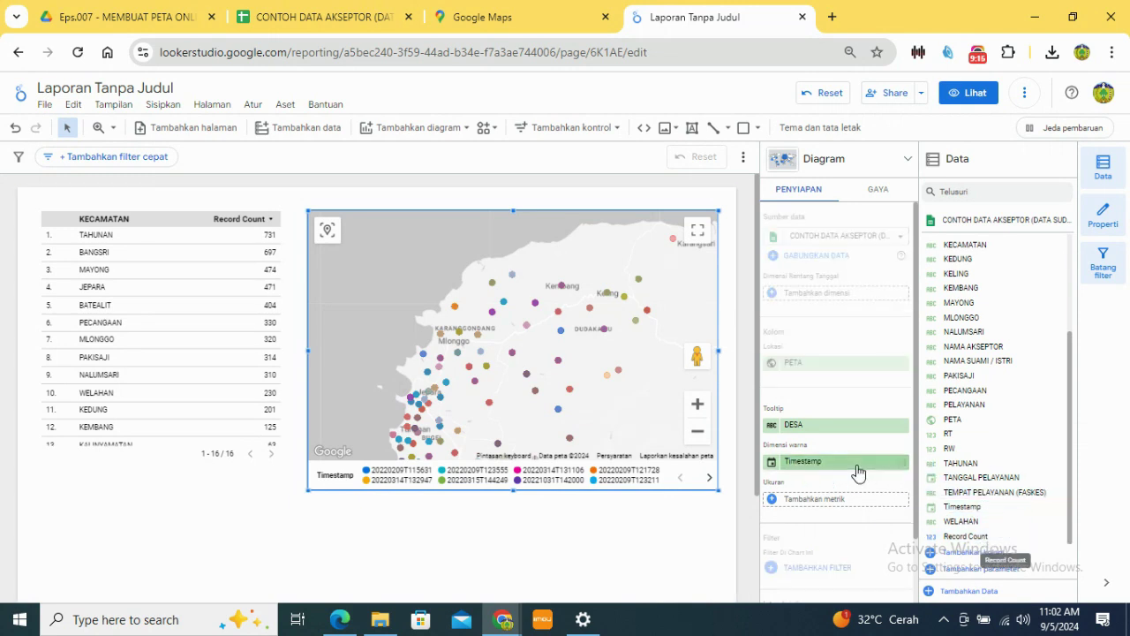
left_click(812, 464)
scroll(833, 493, "down", 5)
scroll(835, 501, "up", 6)
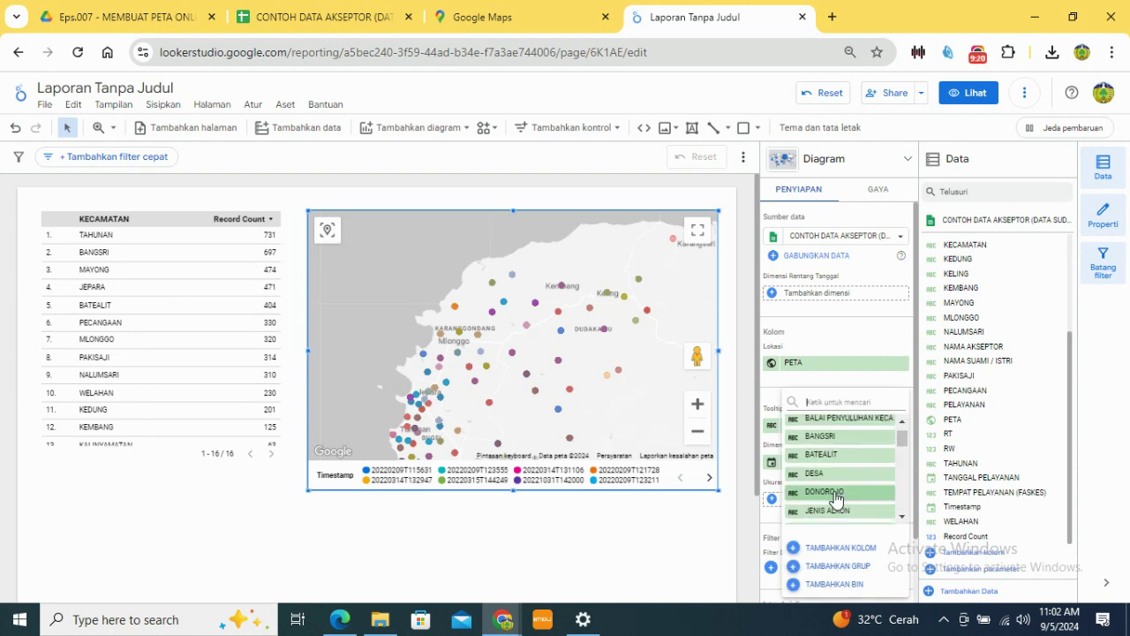
scroll(835, 500, "down", 6)
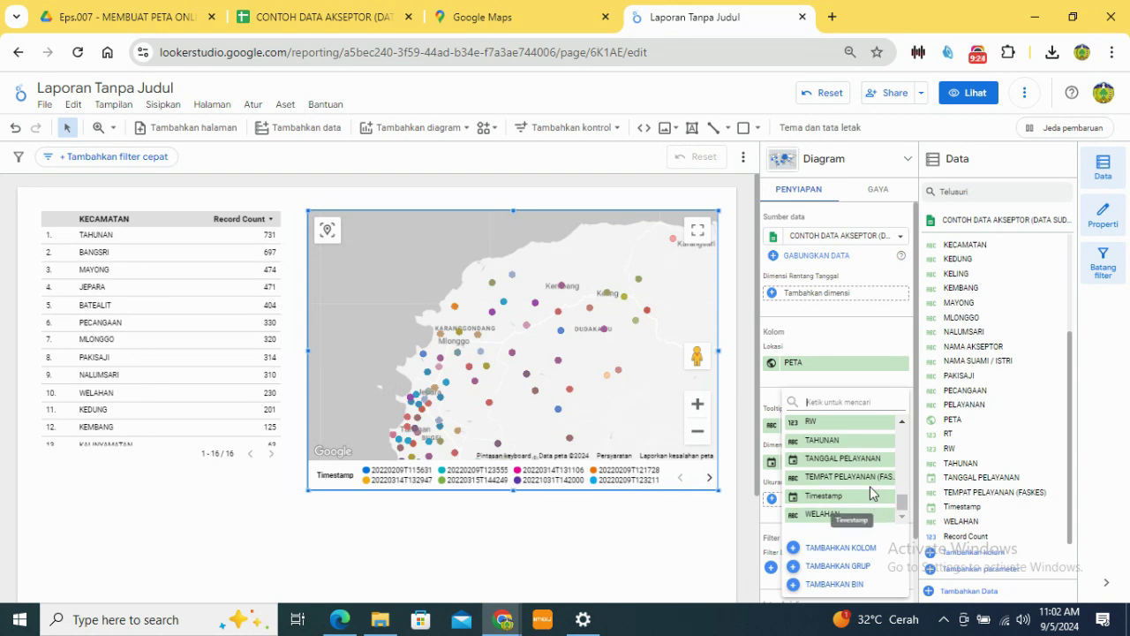
left_click(870, 486)
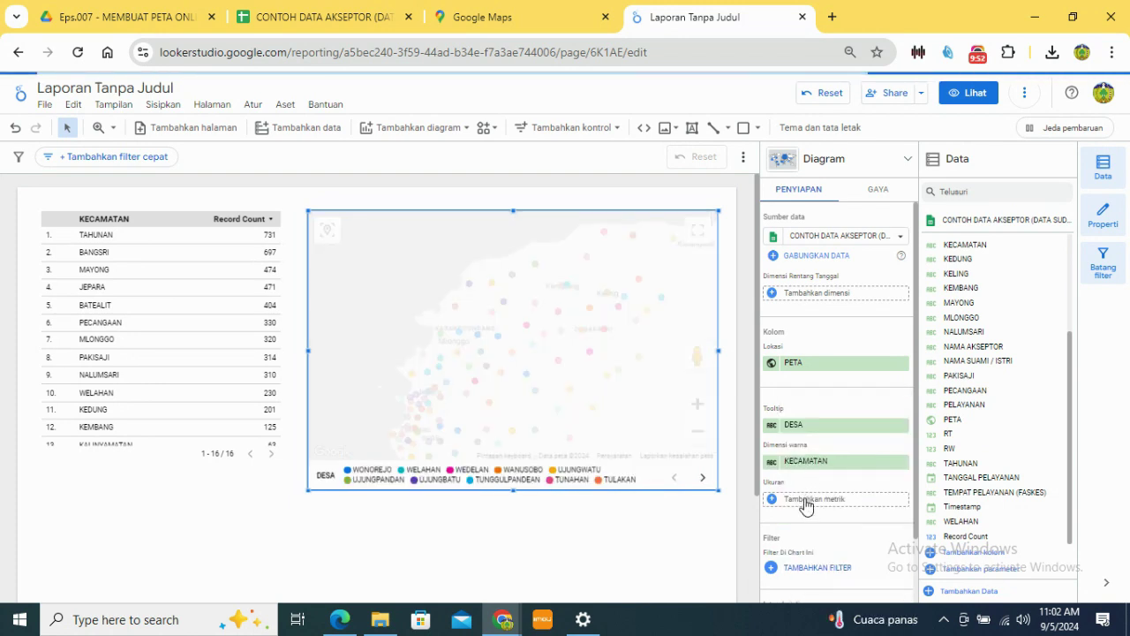
Step: Set Record Count as the map's bubble size metric (Ukuran)
left_click(806, 499)
scroll(821, 504, "down", 8)
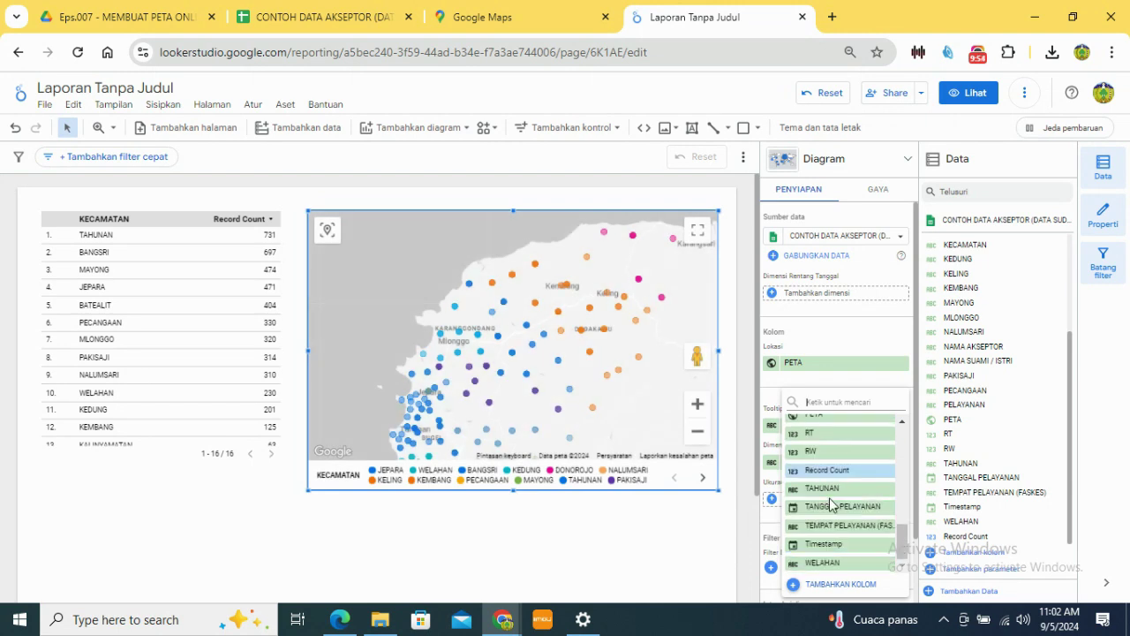
left_click(660, 314)
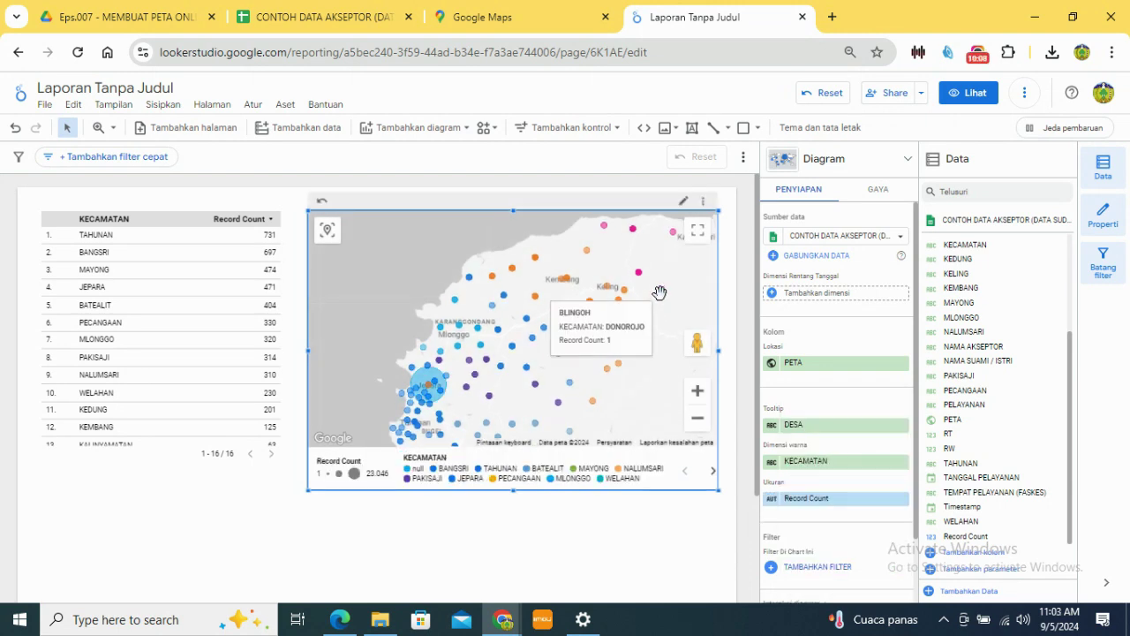
Step: Check the running calculation (Perhitungan berjalan) options in the size metric's settings, leaving it at Tidak ada
left_click(767, 499)
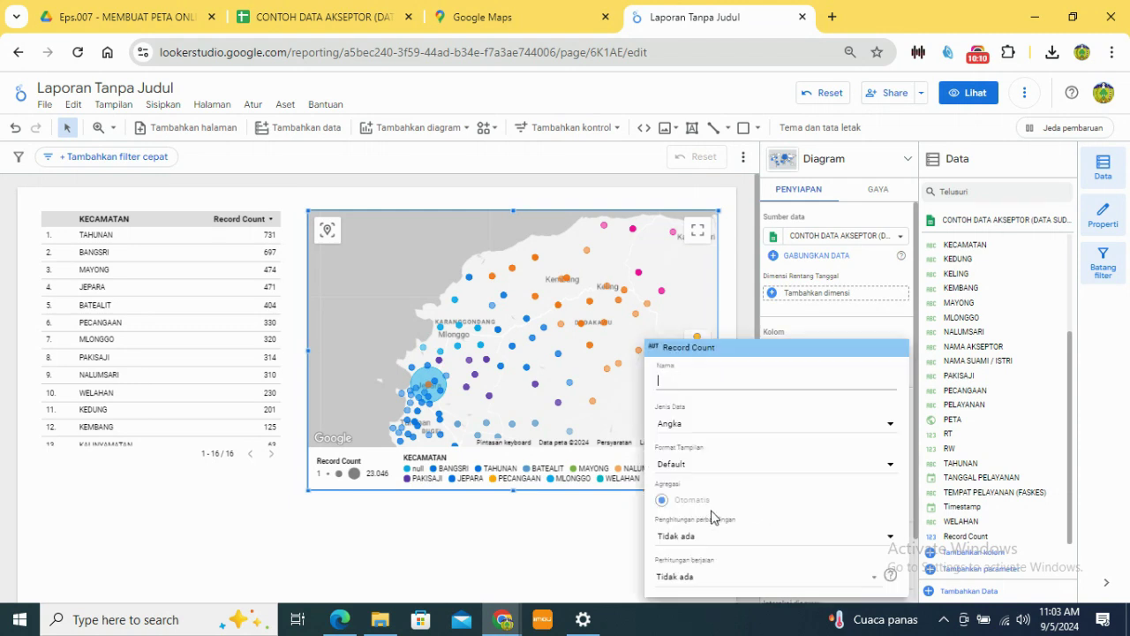
left_click(721, 521)
left_click(724, 580)
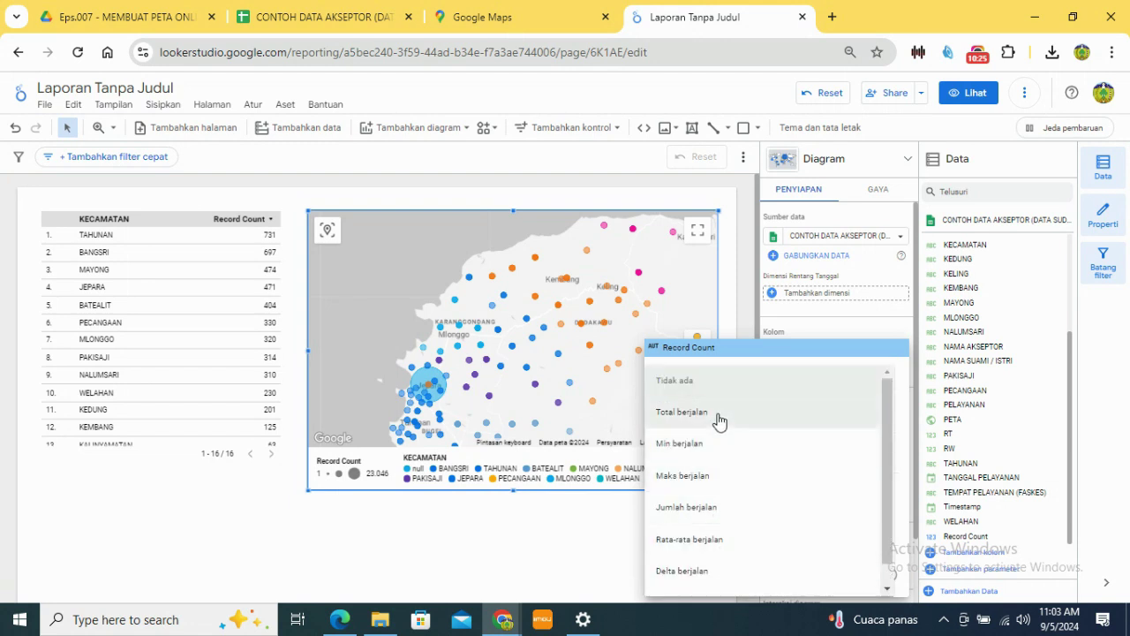
left_click(748, 313)
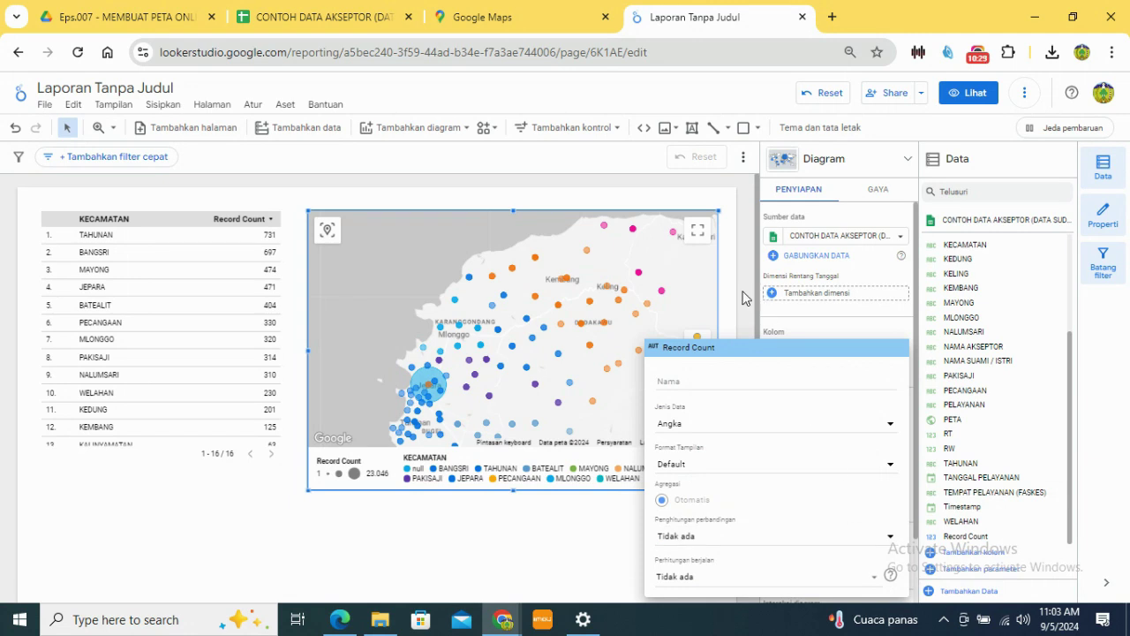
left_click(746, 297)
Step: Replace the map's Record Count size metric with DESA and set its aggregation to Jumlah
left_click(841, 503)
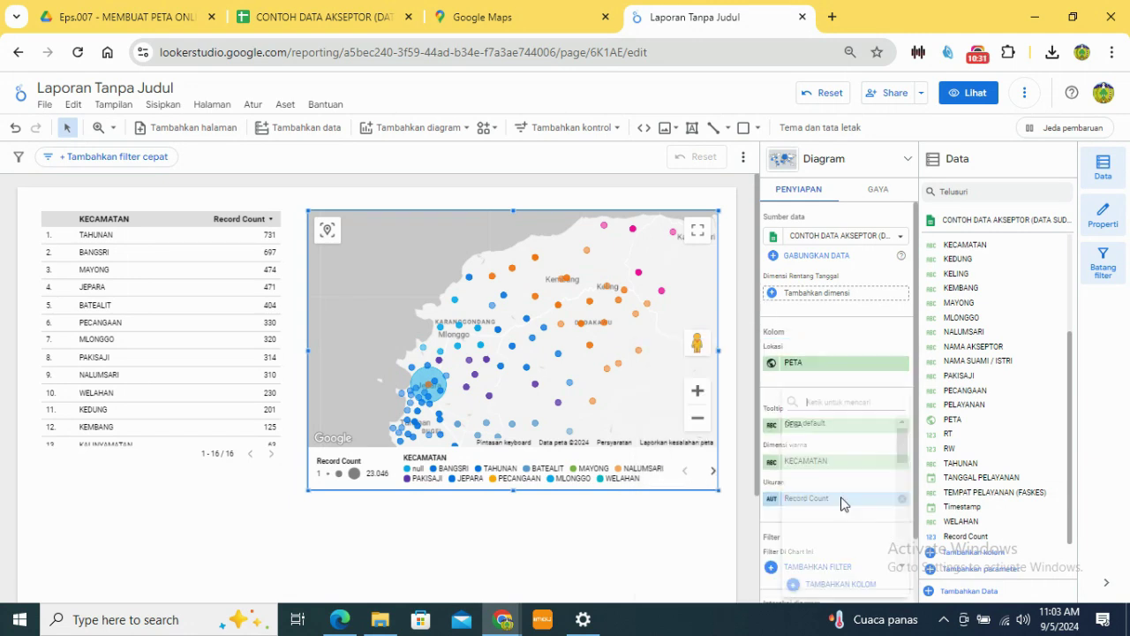
left_click(839, 503)
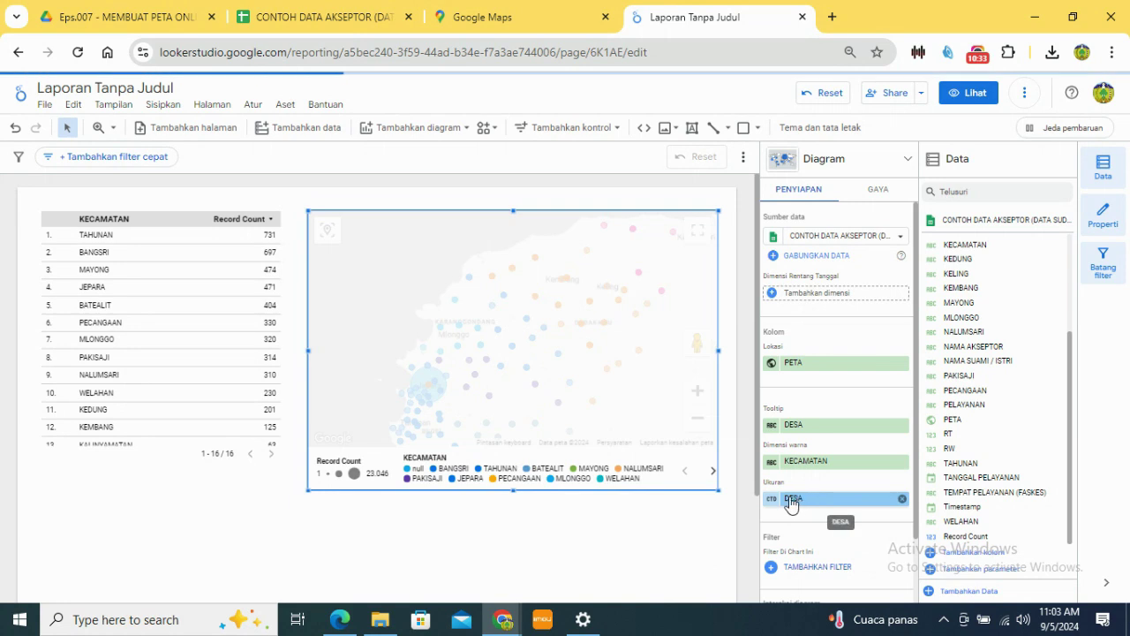
left_click(774, 499)
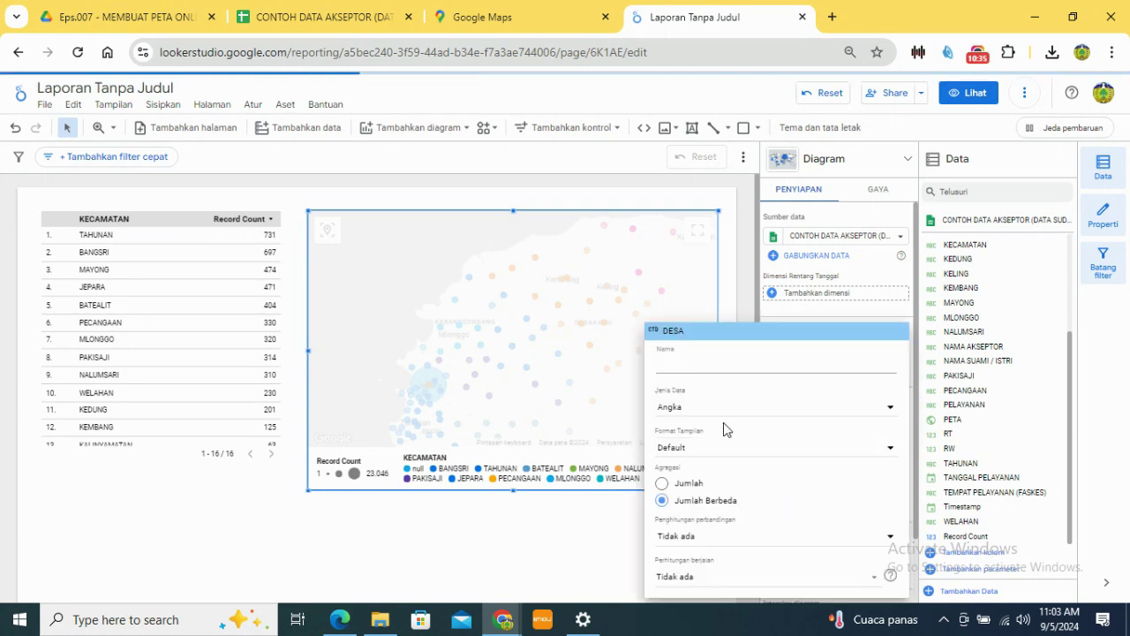
left_click(684, 485)
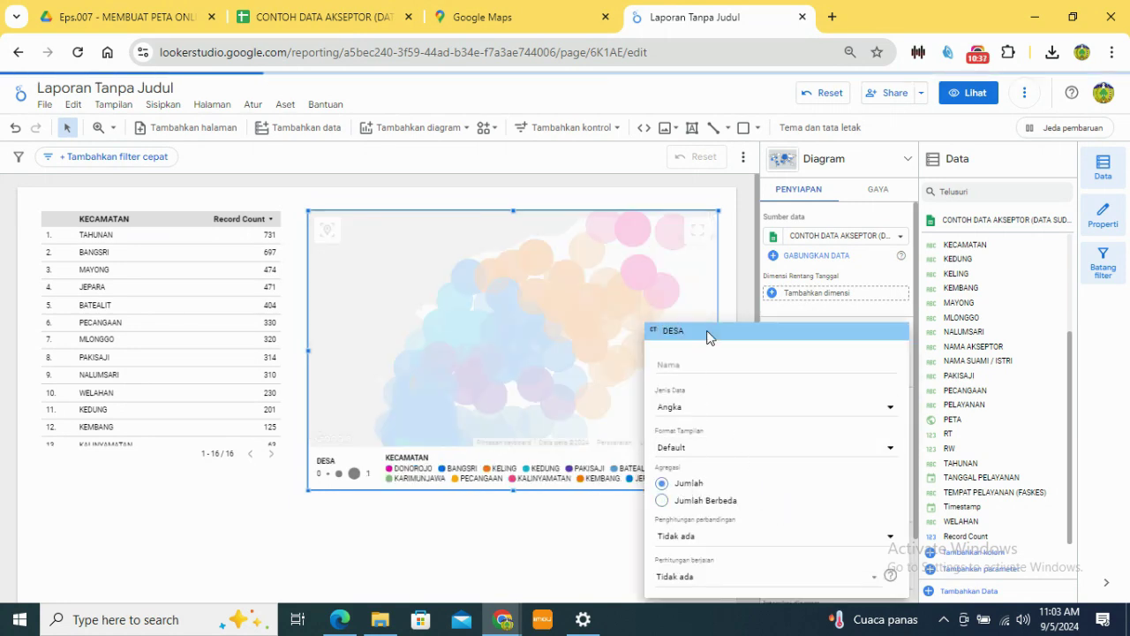
left_click(731, 301)
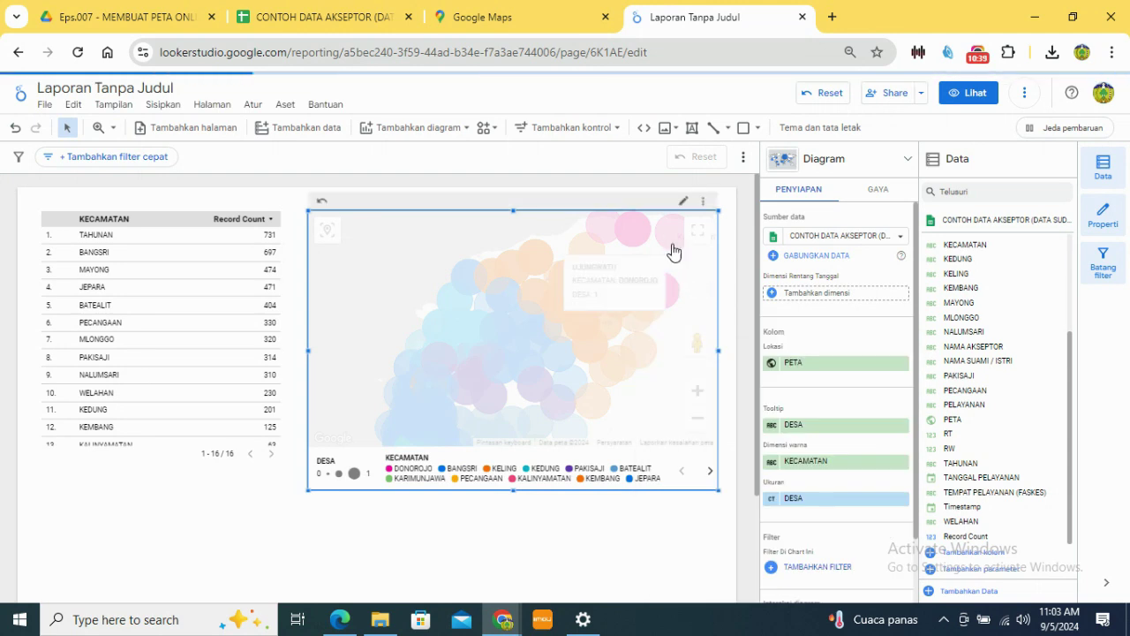
Step: Rename the map's DESA size metric to AKSEPTOR
left_click(774, 501)
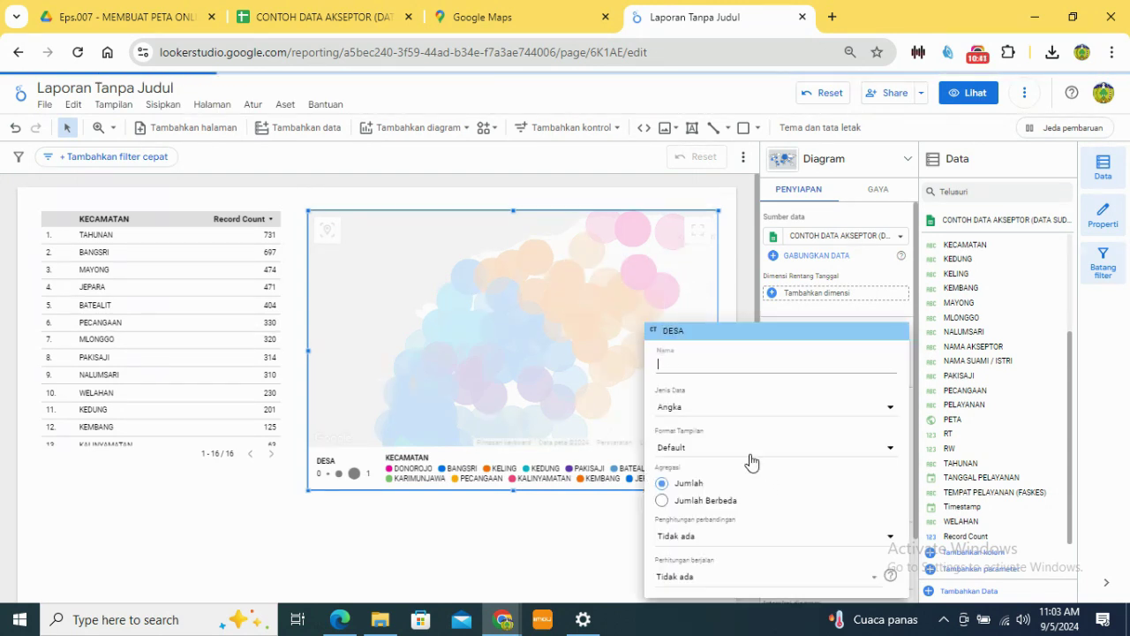
type("AK")
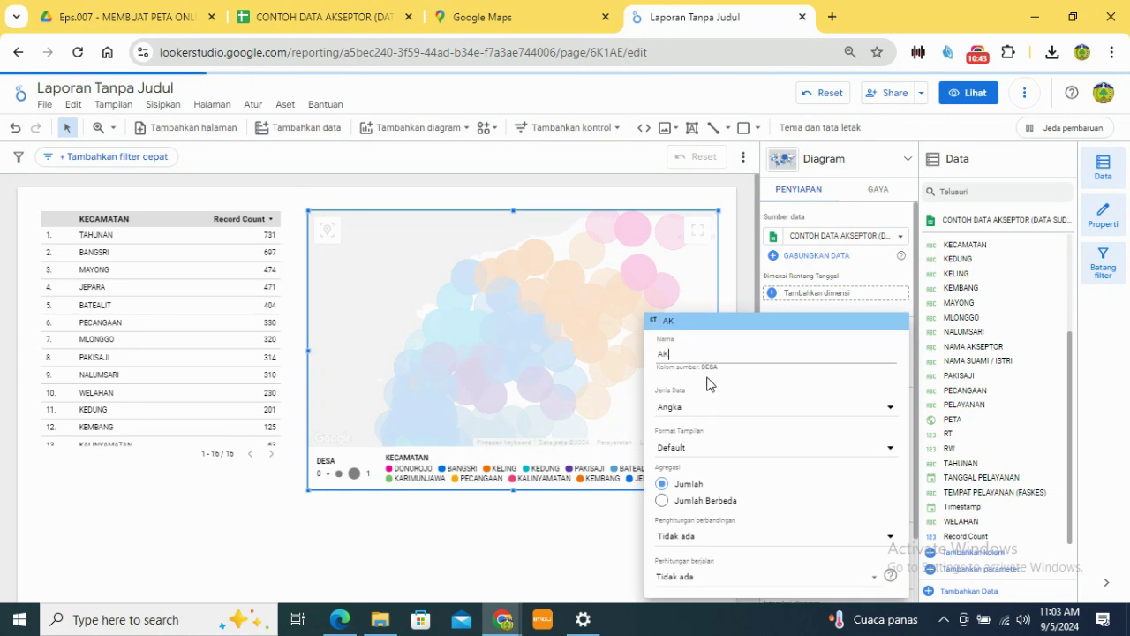
type("SEPTOR")
left_click(745, 280)
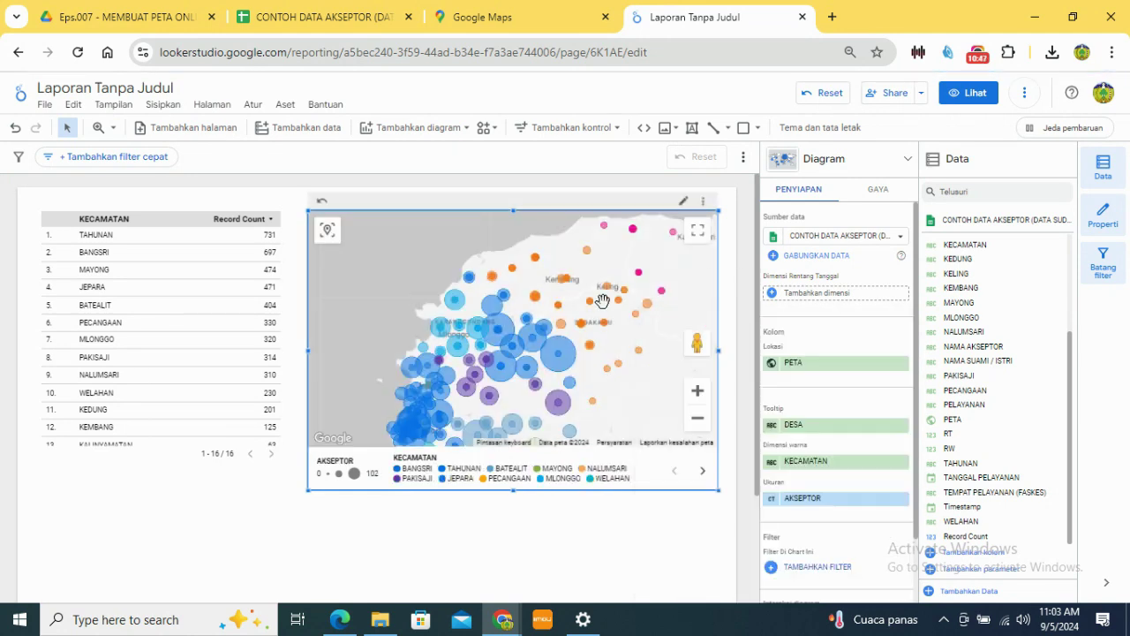
Step: Examine individual village bubbles on the map up close and review the available chart types
scroll(562, 338, "up", 5)
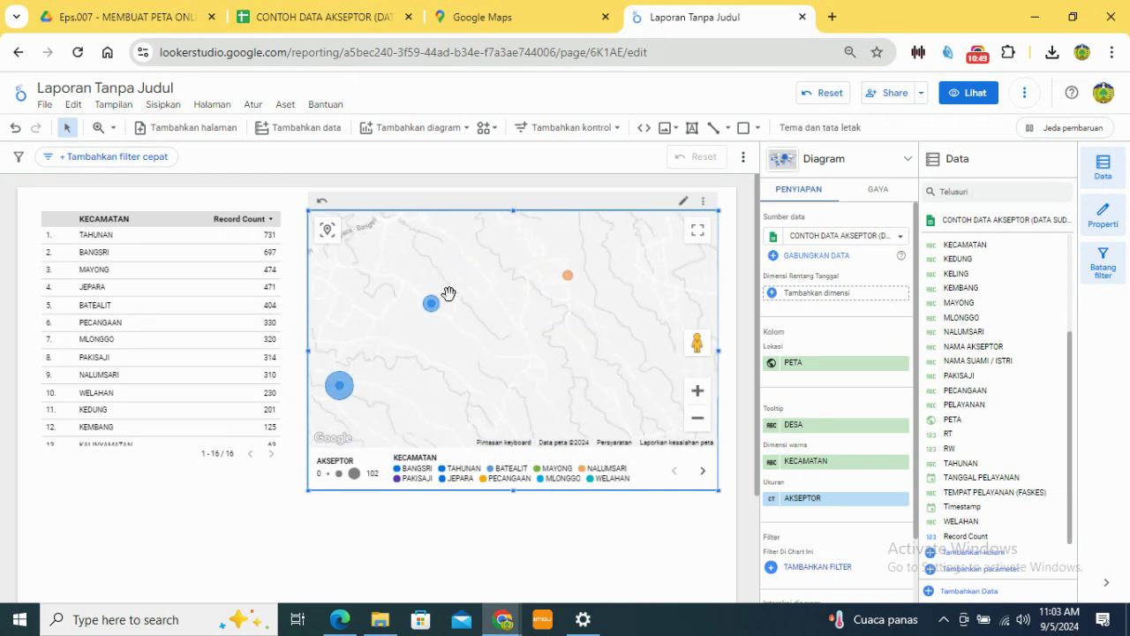
mouse_move(430, 306)
scroll(510, 321, "down", 2)
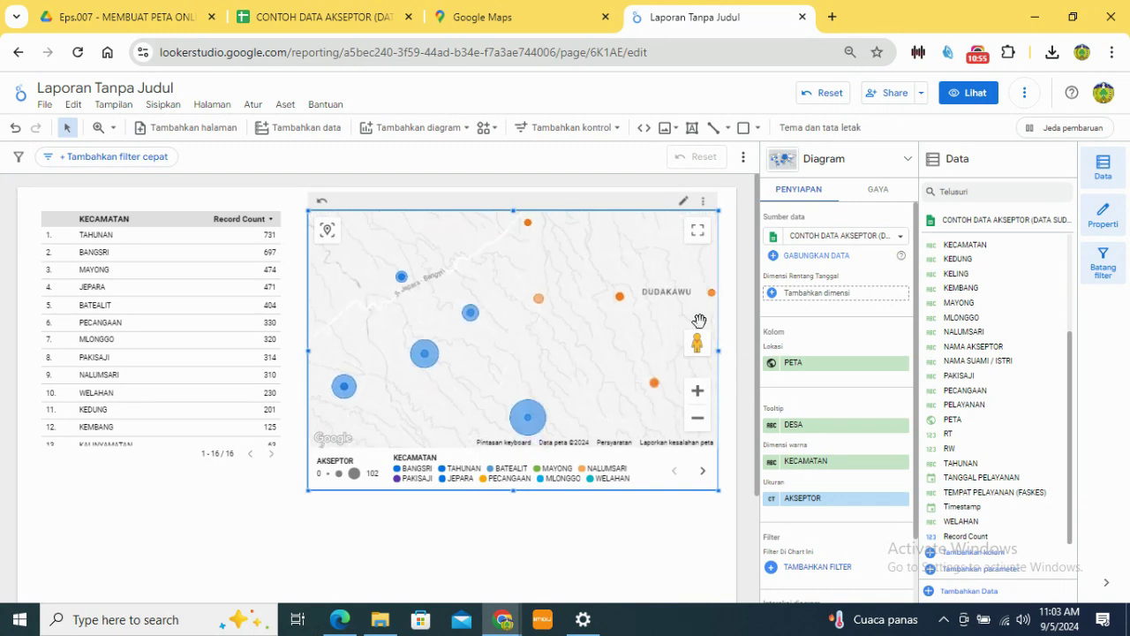
left_click(786, 162)
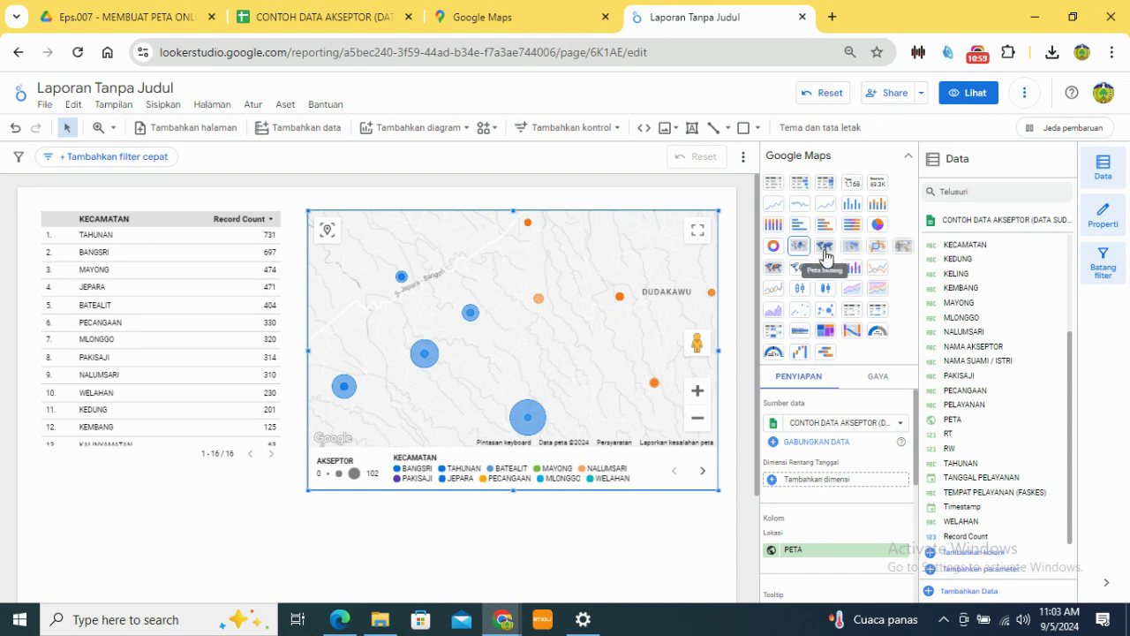
left_click(903, 160)
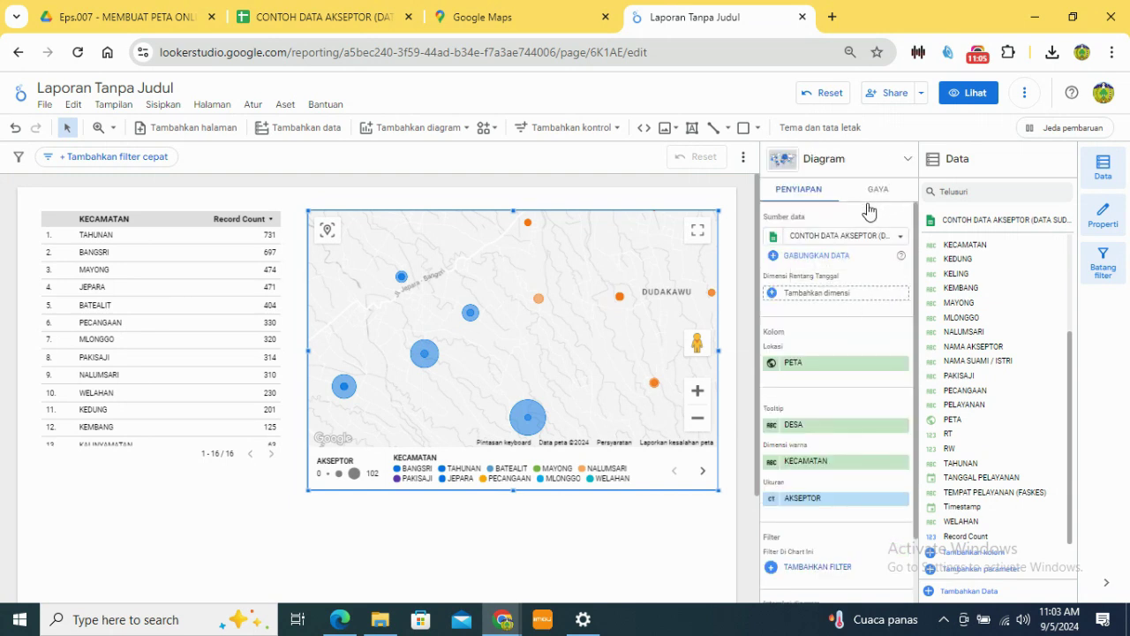
Step: Switch the map's background layer type to Satelit and check the village bubbles on it
left_click(875, 190)
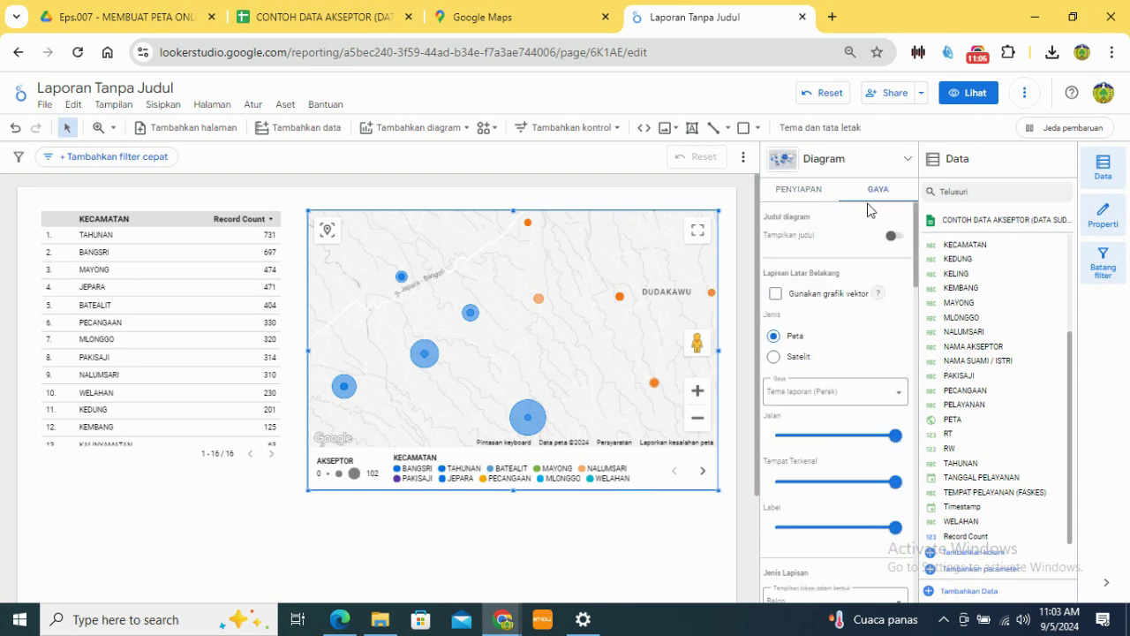
left_click(780, 358)
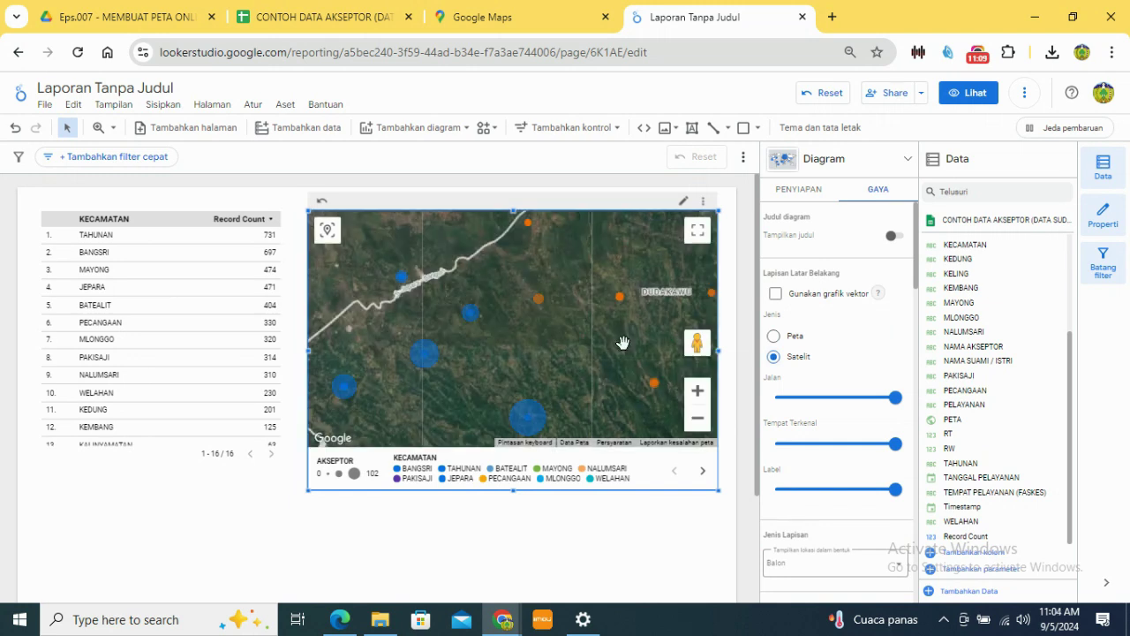
scroll(622, 342, "down", 4)
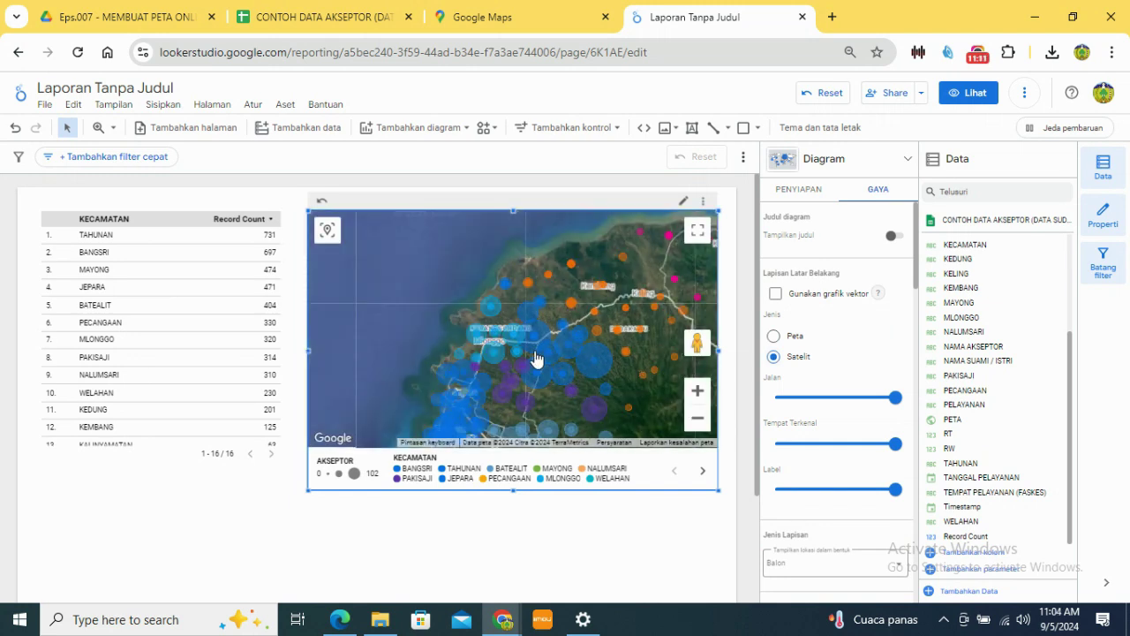
scroll(535, 373, "up", 4)
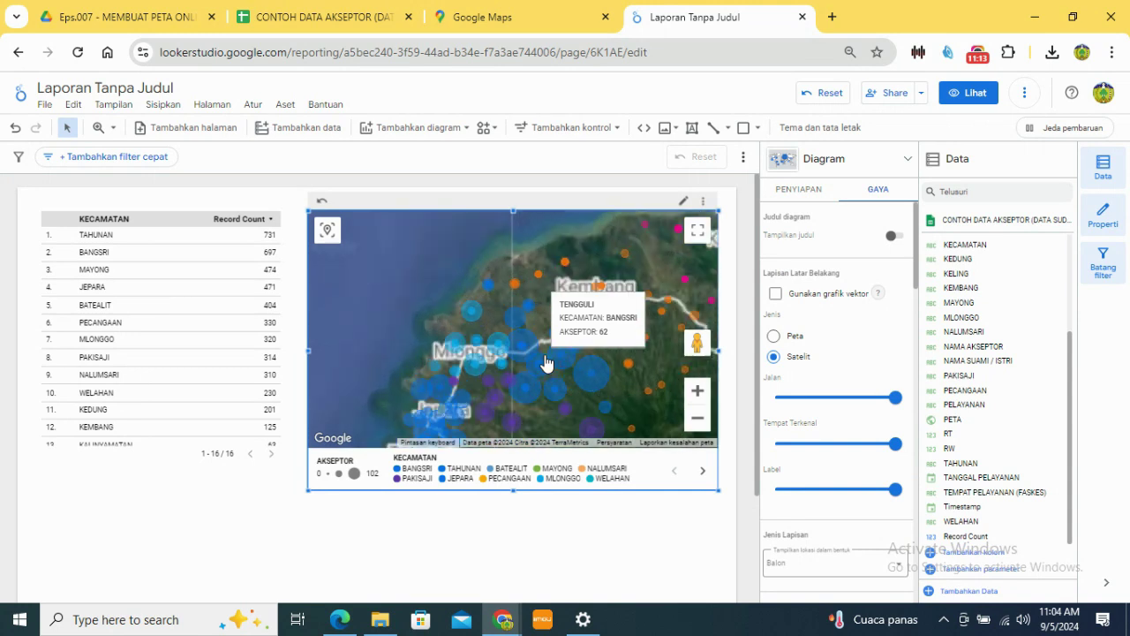
mouse_move(580, 277)
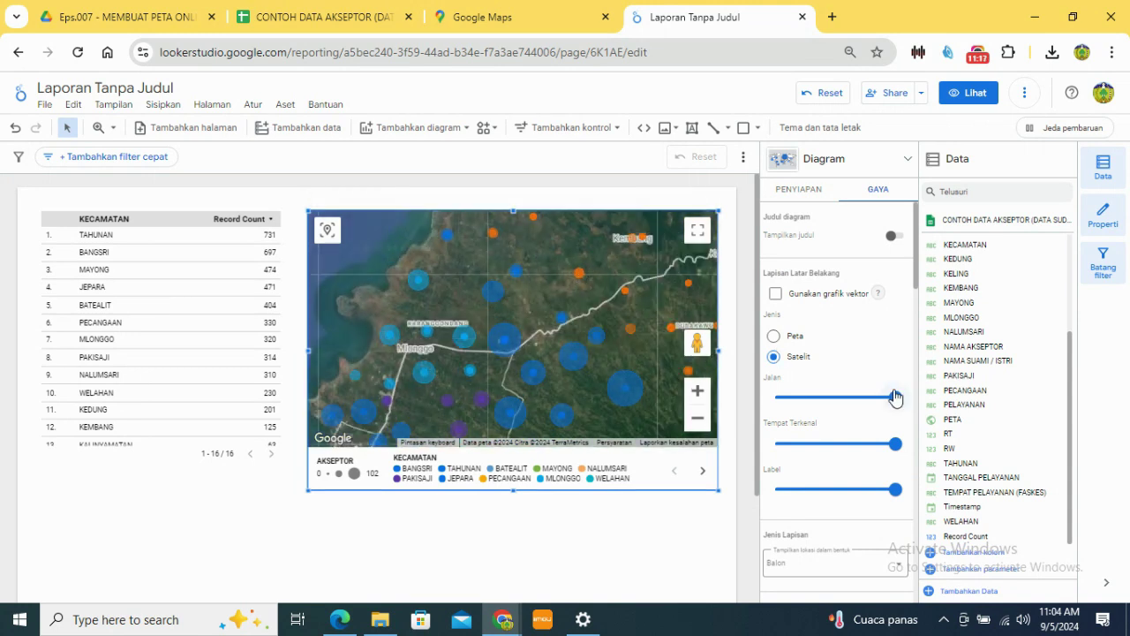
Step: Lower the road detail (Jalan) of the satellite background and enable vector graphics (Gunakan grafik vektor) for the map
left_click_drag(896, 398, 815, 402)
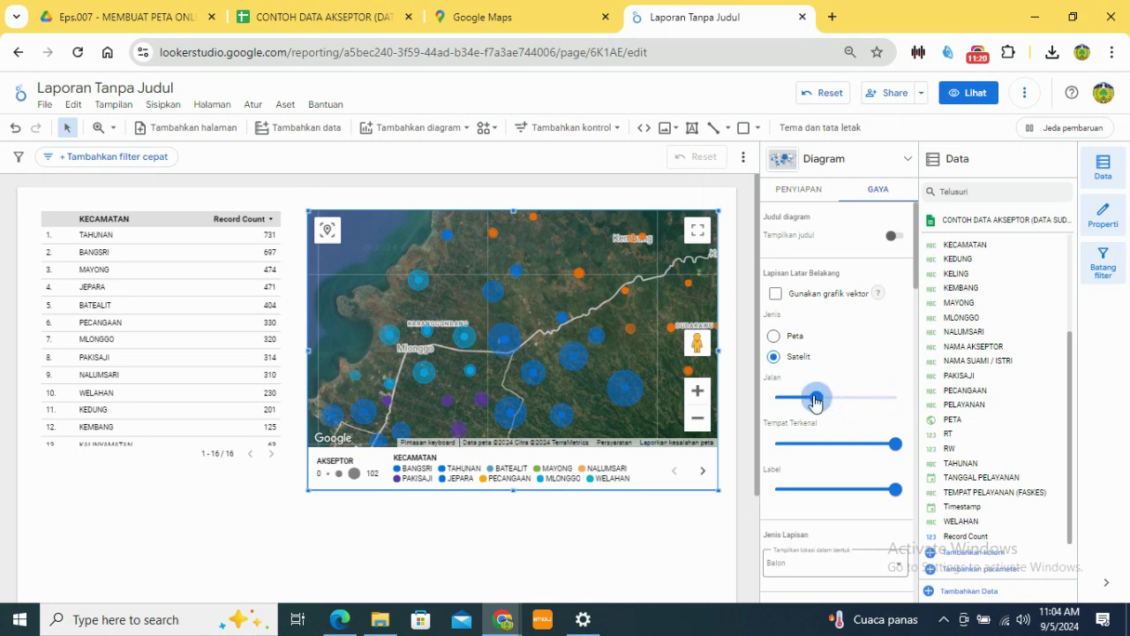
left_click(777, 297)
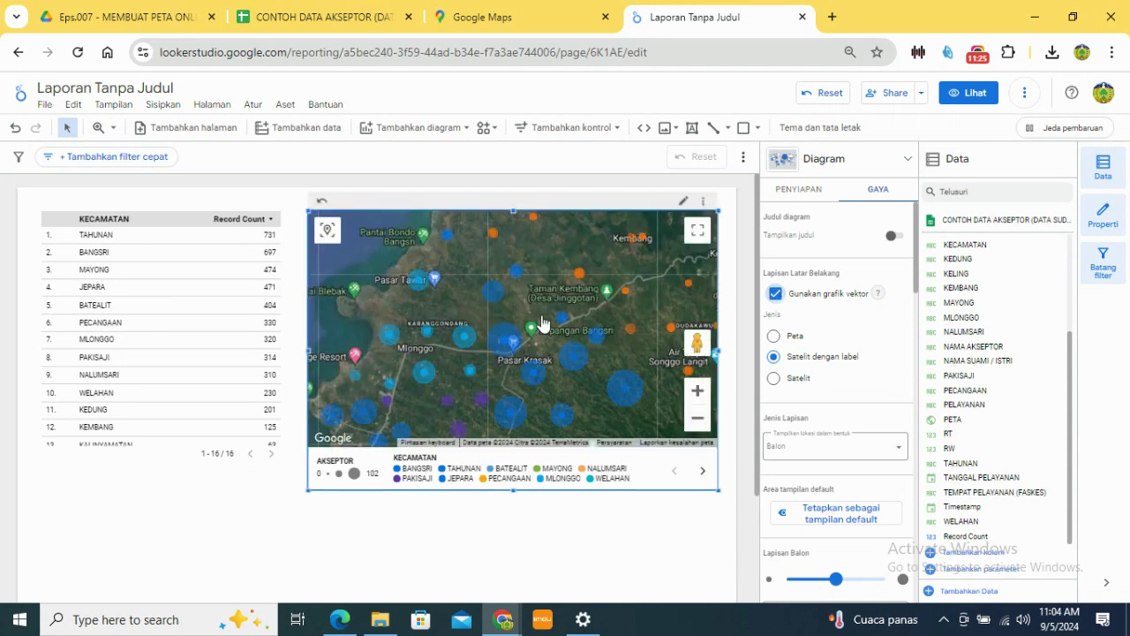
scroll(530, 309, "down", 1)
scroll(529, 309, "up", 5)
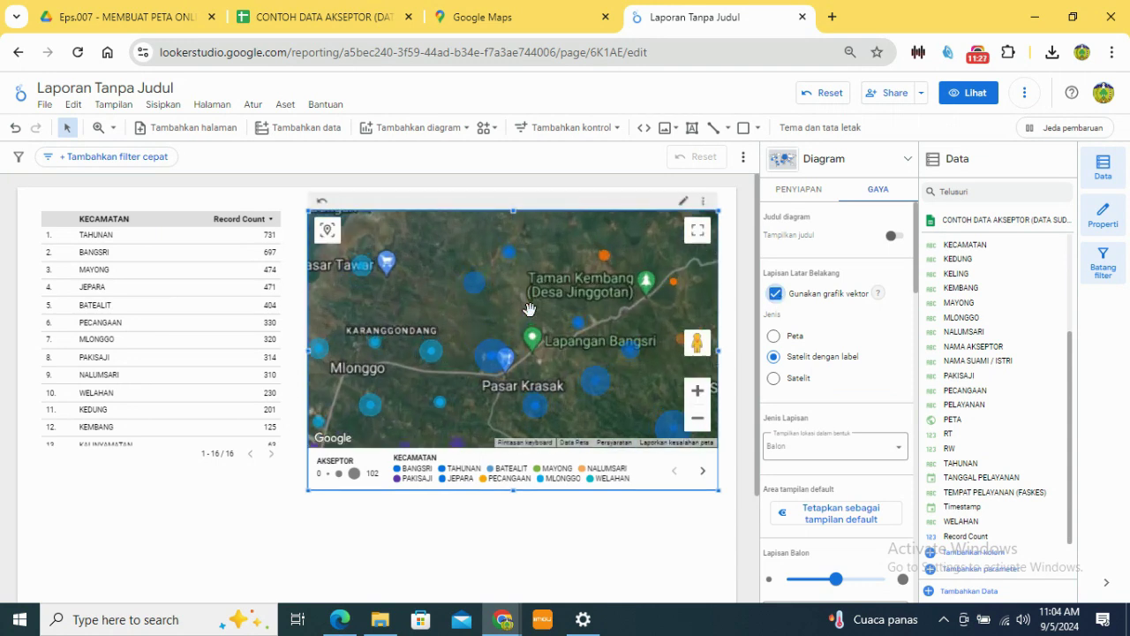
scroll(530, 309, "down", 2)
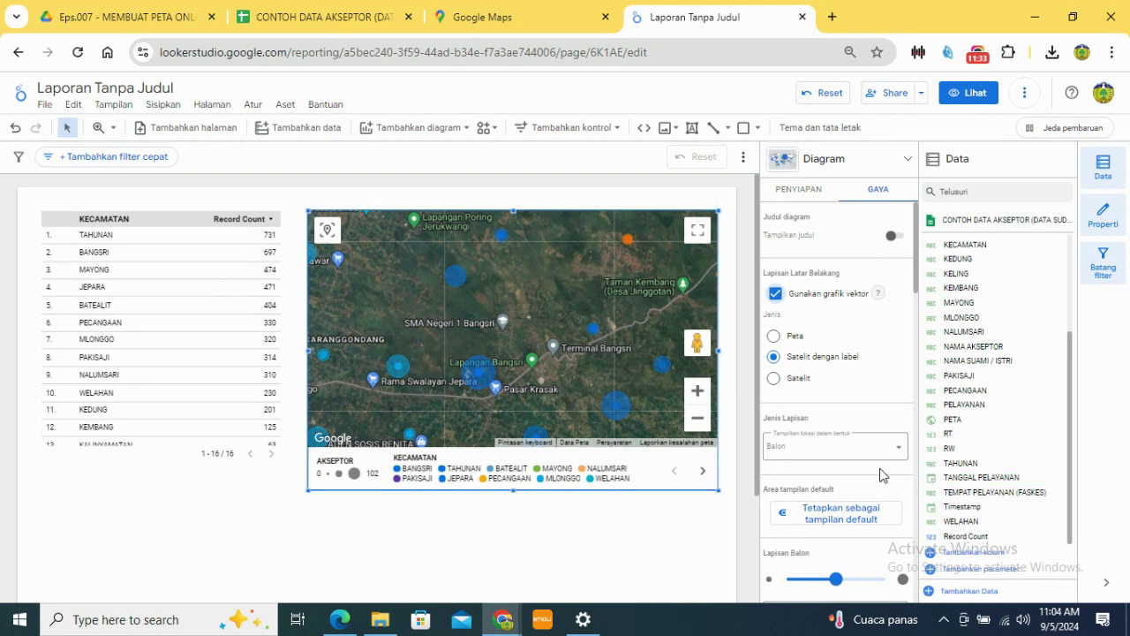
Step: Set the map's chart header (Header Diagram) to Jangan tampilkan
scroll(832, 424, "down", 8)
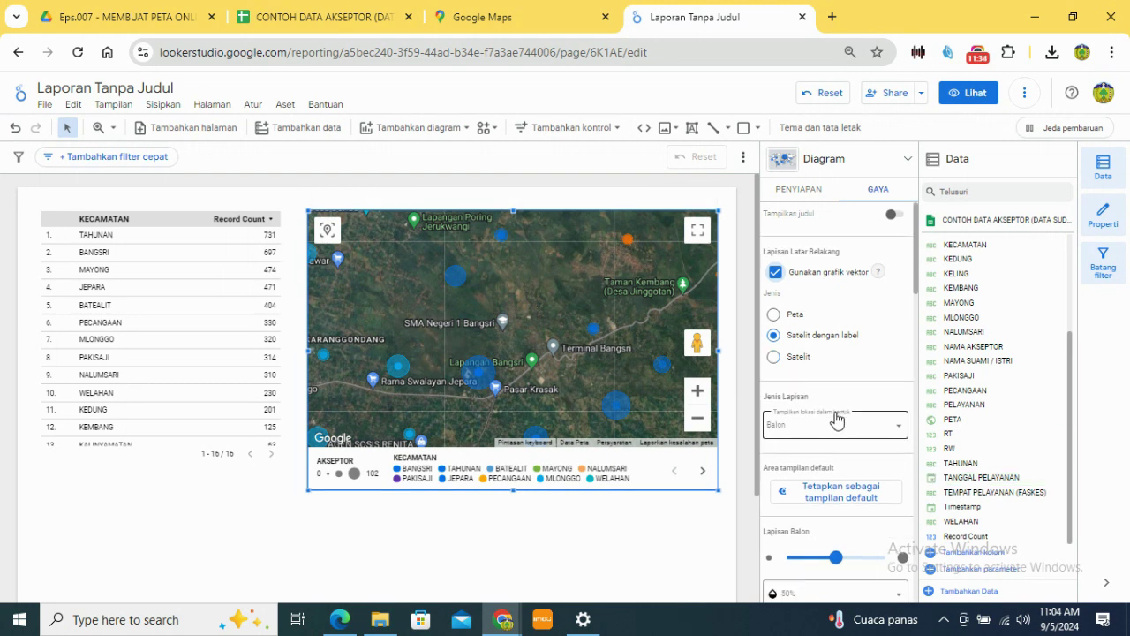
left_click(798, 189)
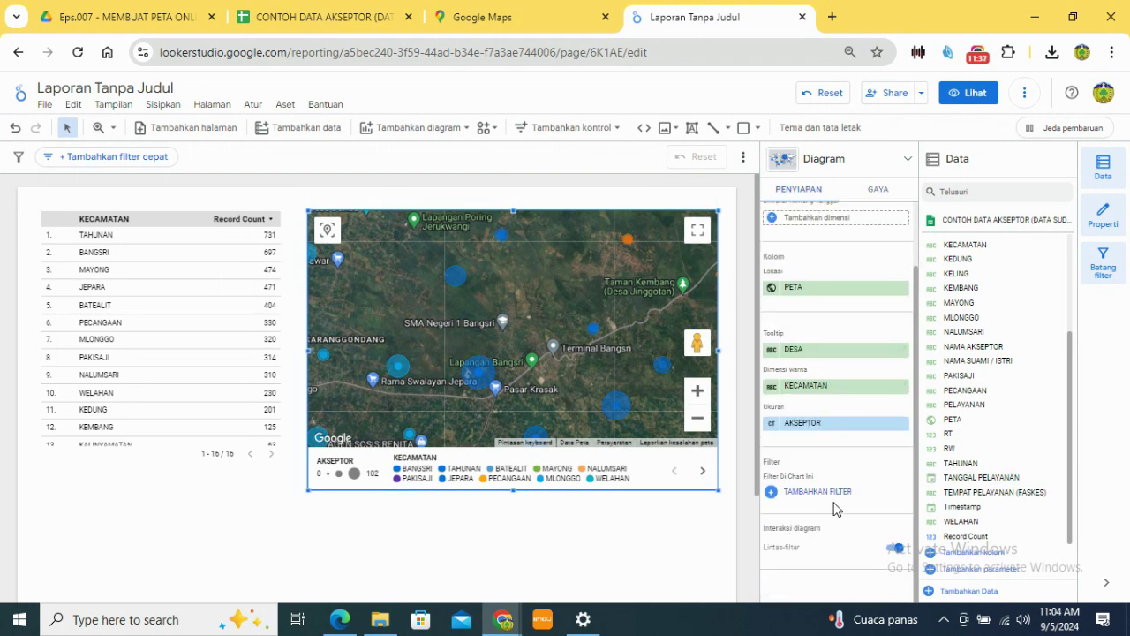
left_click(879, 188)
scroll(874, 442, "down", 5)
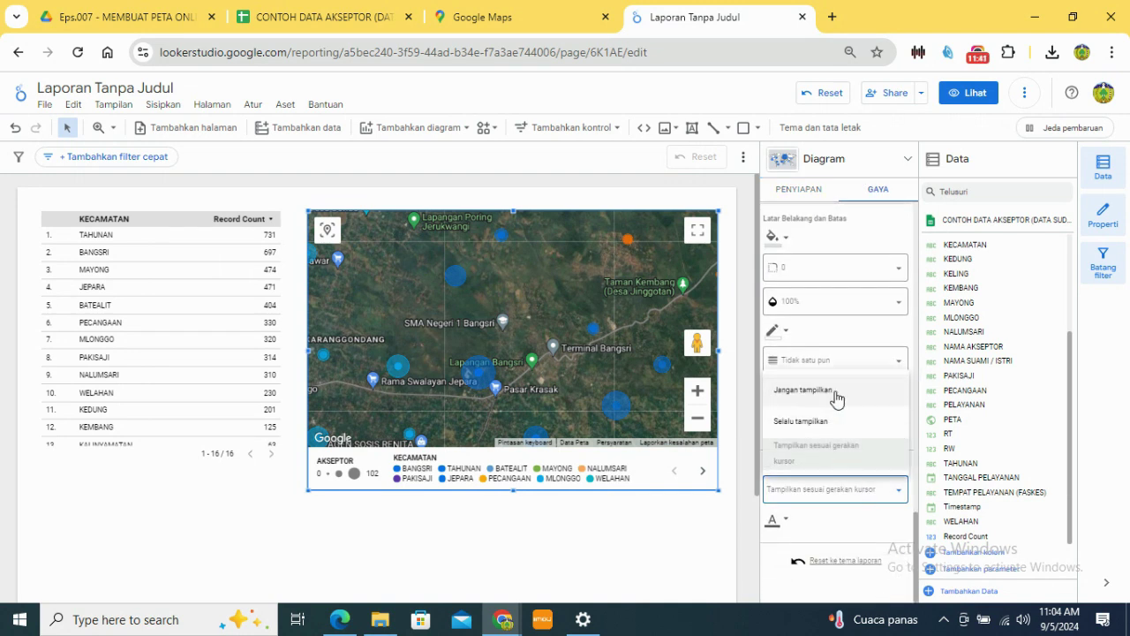
left_click(836, 392)
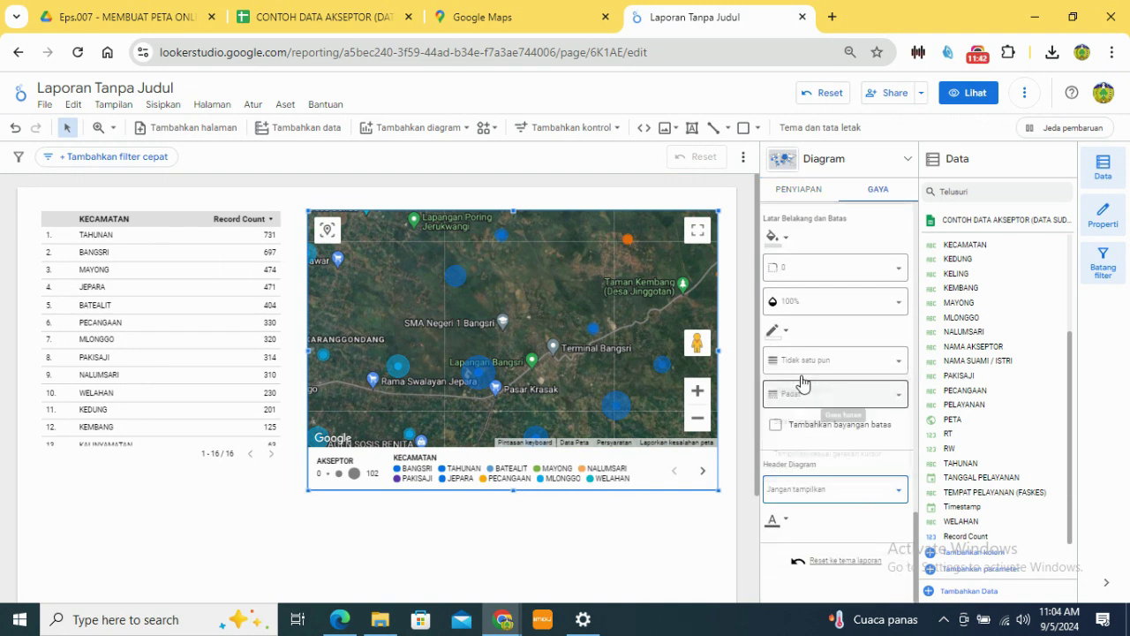
Step: Set the KECAMATAN table's chart header (Header Diagram) to Jangan tampilkan
left_click(182, 216)
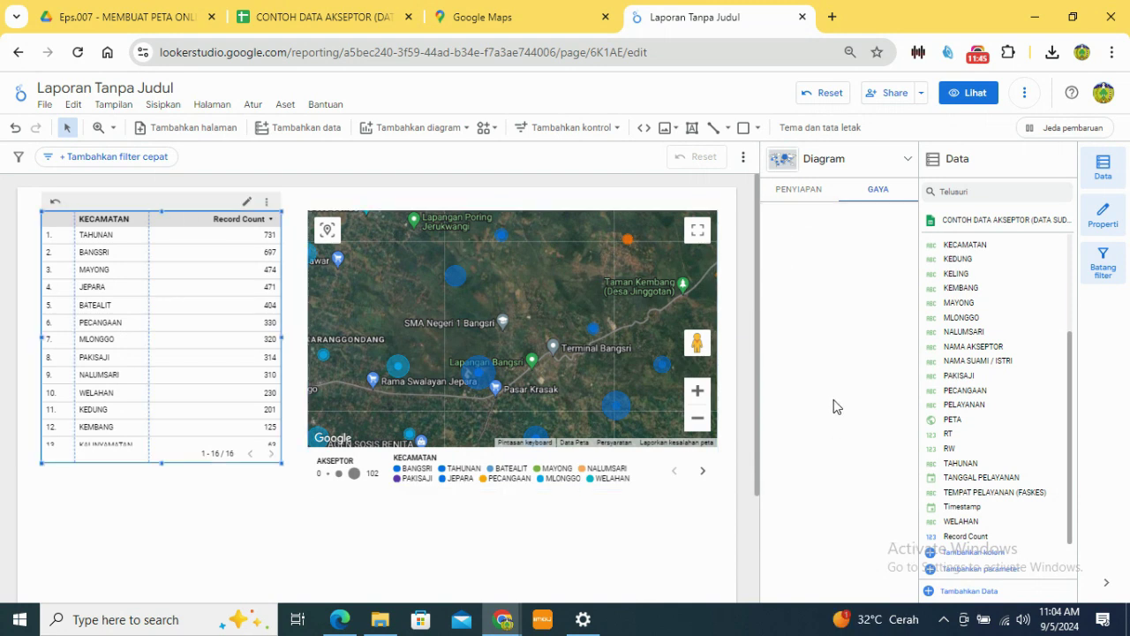
scroll(836, 406, "down", 10)
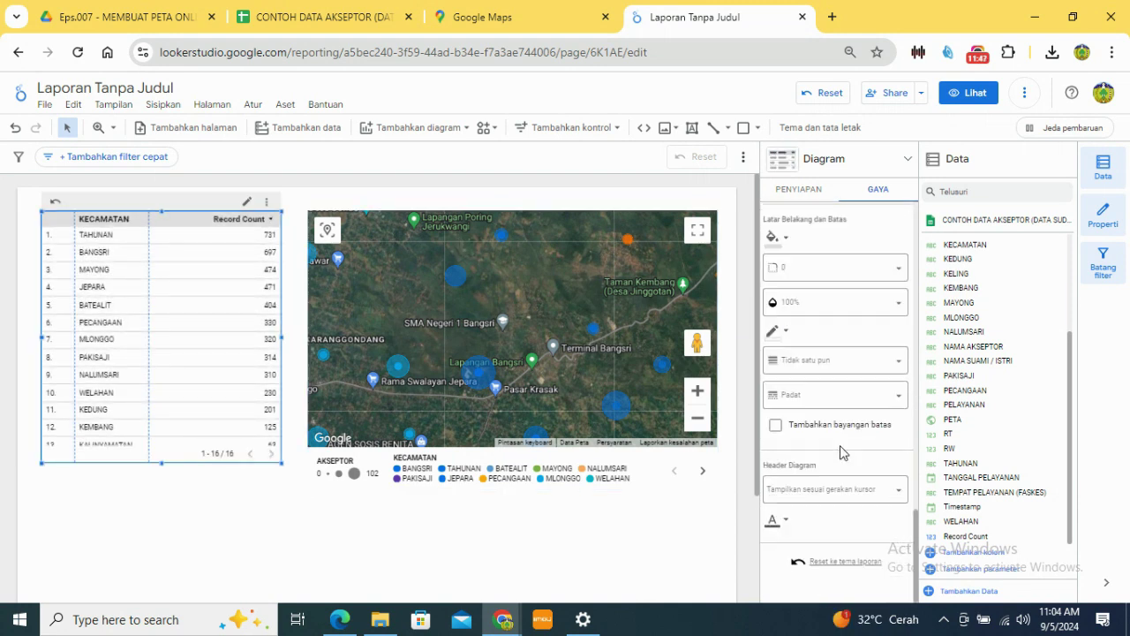
left_click(855, 502)
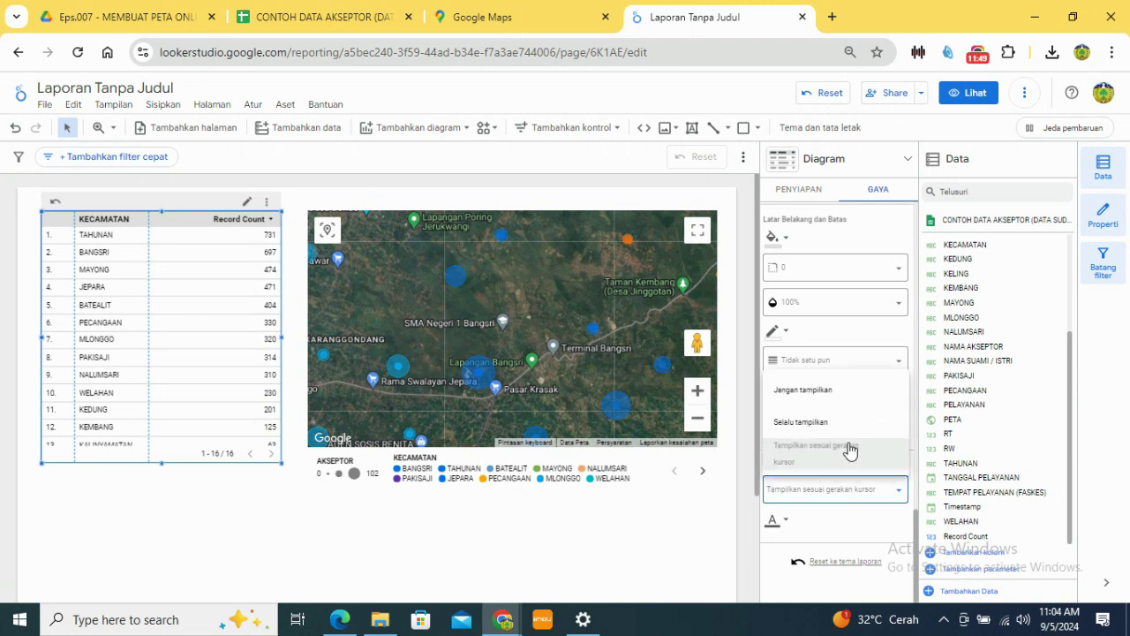
left_click(847, 391)
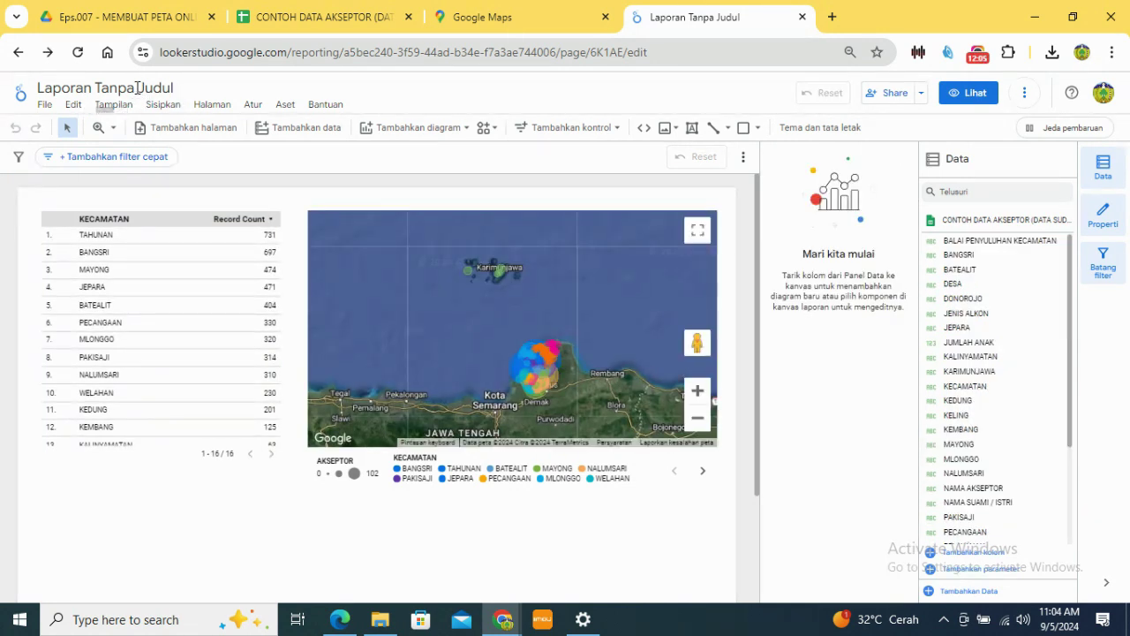
Step: Rename the report as "peta capaian akseptor"
left_click(137, 87)
left_click_drag(136, 88, 184, 93)
key("BackSpace")
key("BackSpace")
key("BackSpace")
key("BackSpace")
key("BackSpace")
key("BackSpace")
key("BackSpace")
key("BackSpace")
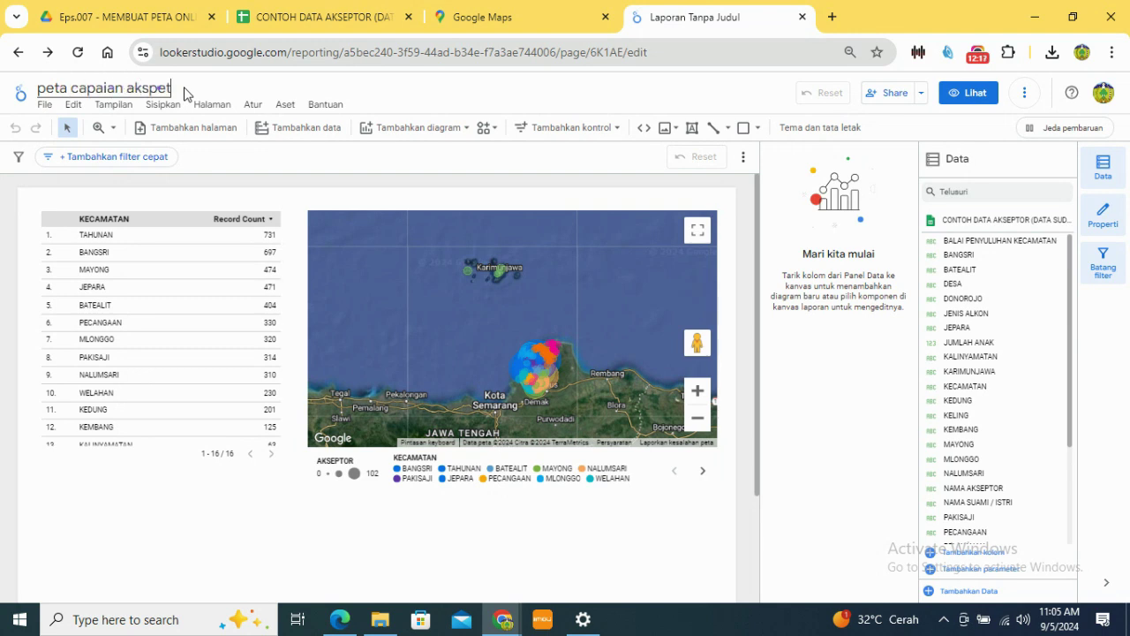
type("or")
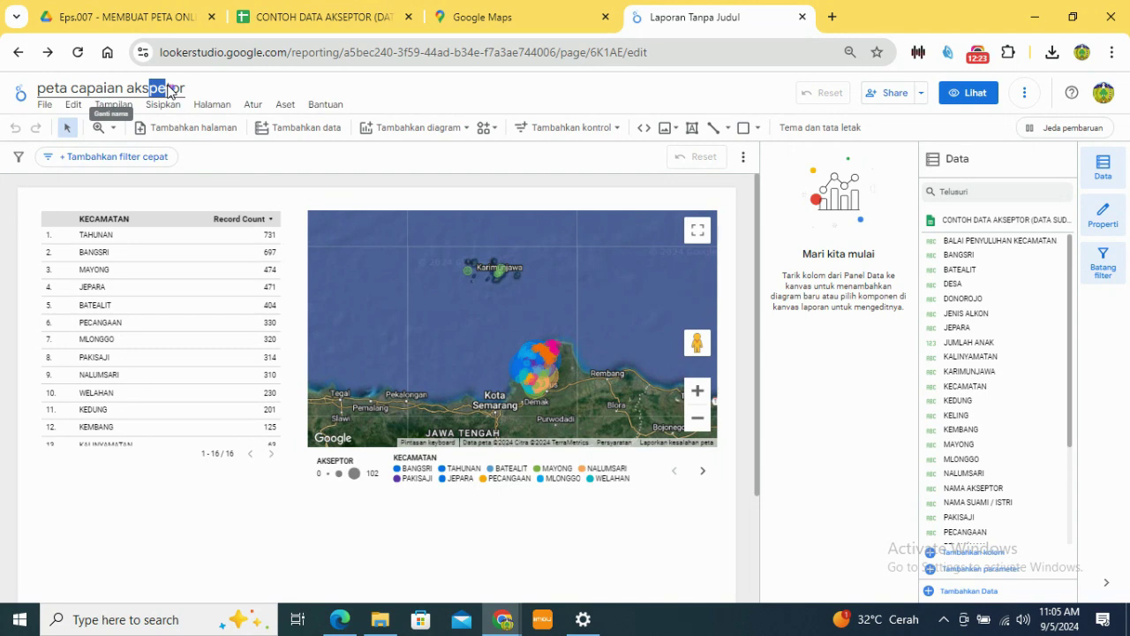
type("ep")
left_click(454, 345)
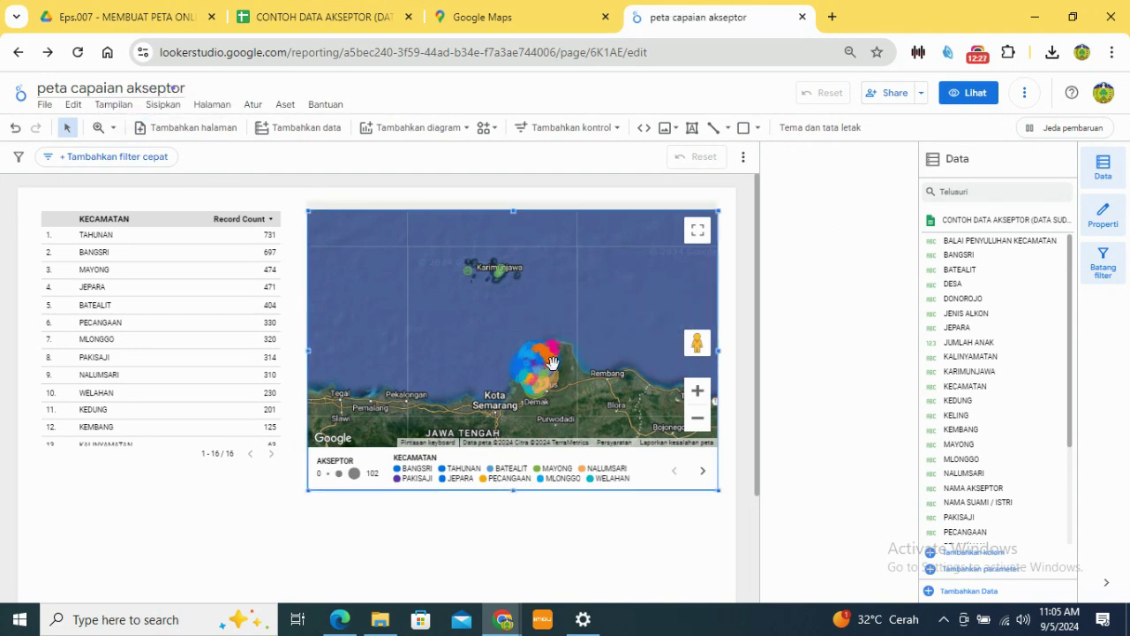
Step: Turn off the map's Street View control and full-screen control (kontrol layar penuh) after checking a few village bubbles
scroll(549, 367, "up", 5)
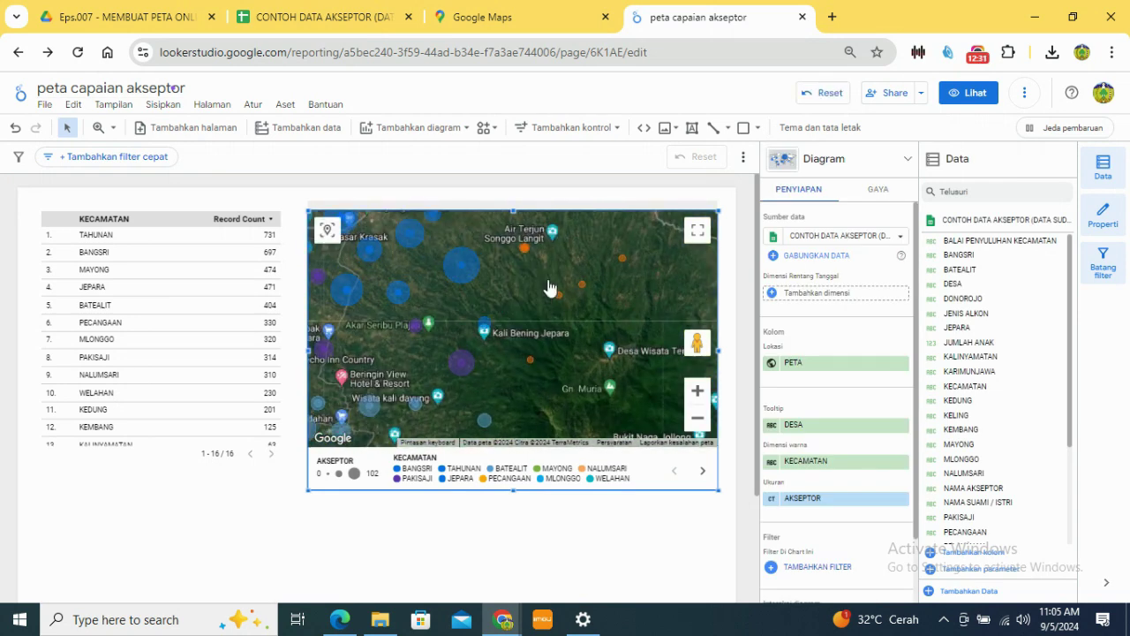
mouse_move(583, 294)
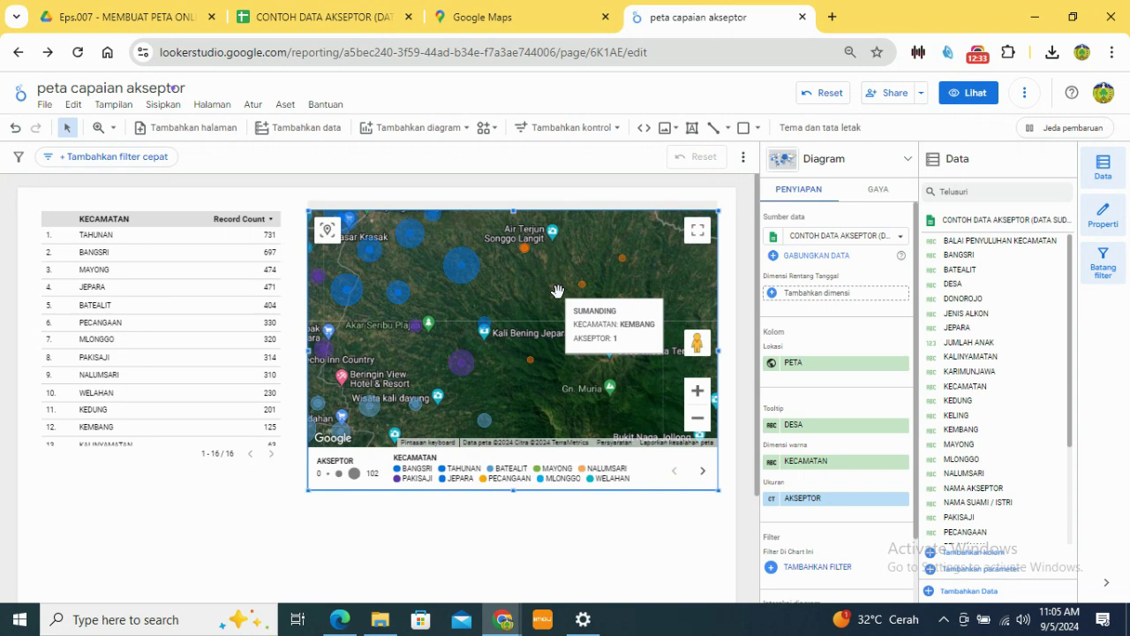
mouse_move(469, 277)
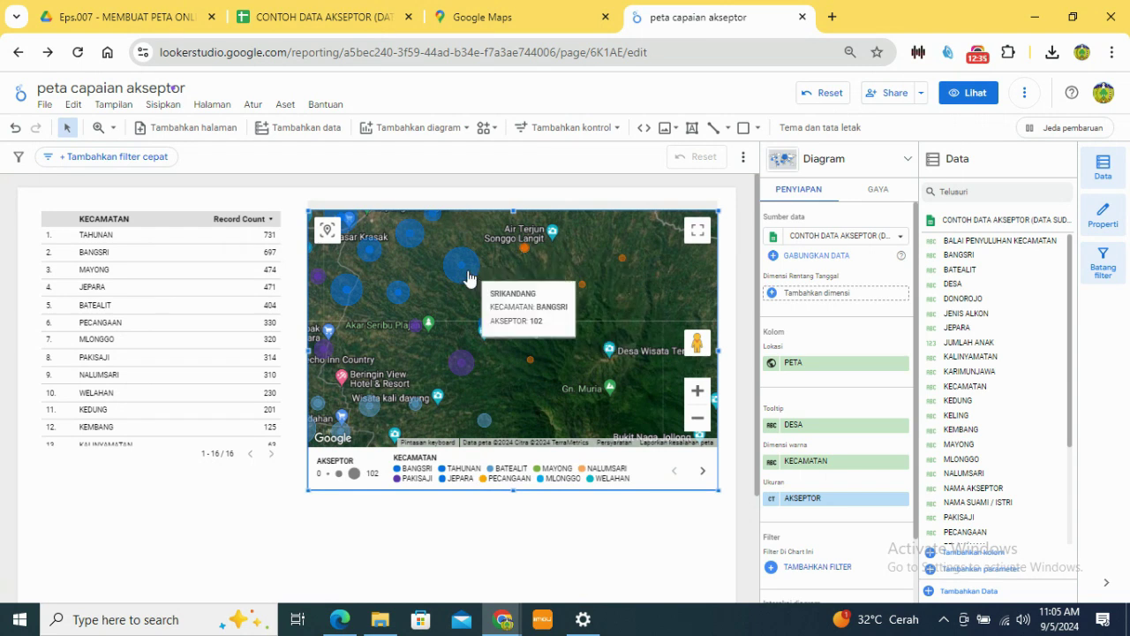
scroll(812, 385, "down", 1)
scroll(813, 381, "up", 1)
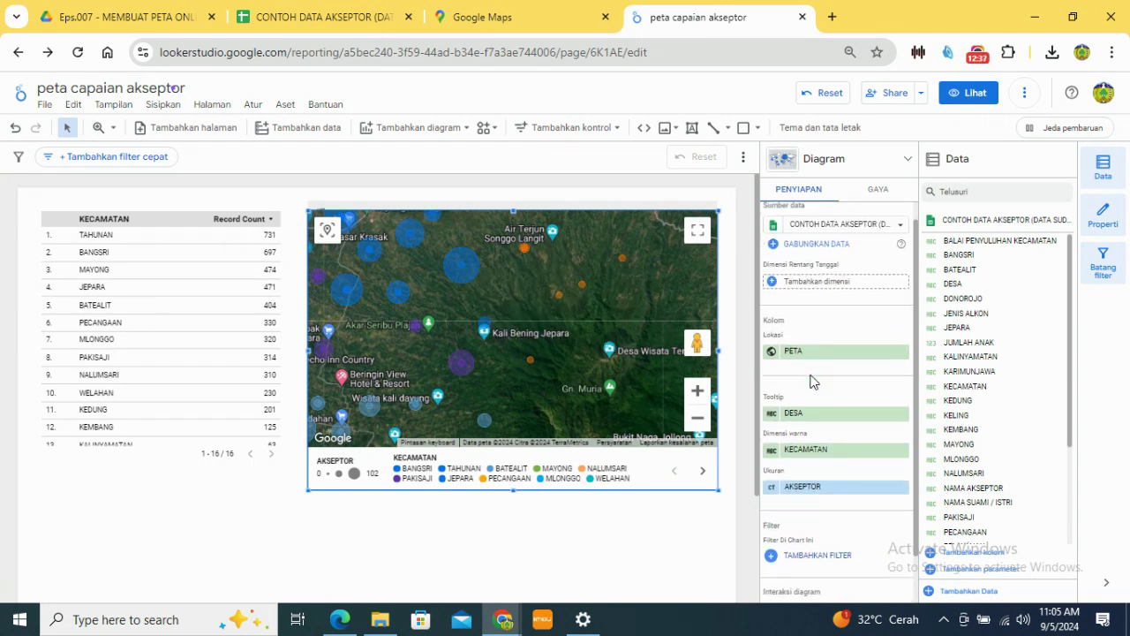
scroll(813, 382, "up", 1)
scroll(848, 383, "down", 5)
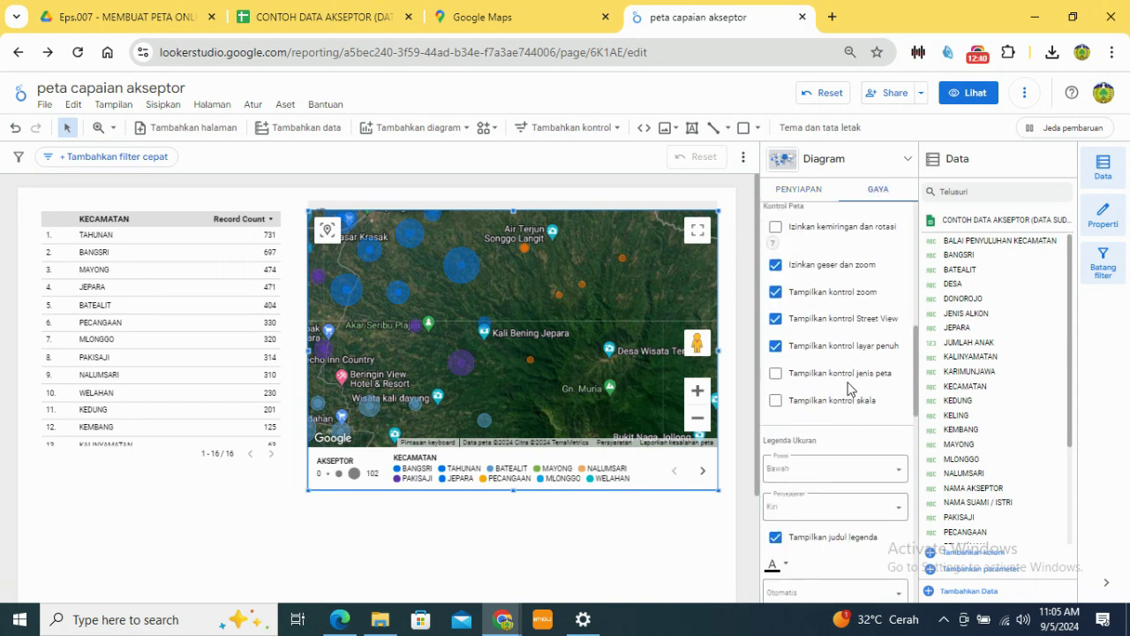
left_click(775, 318)
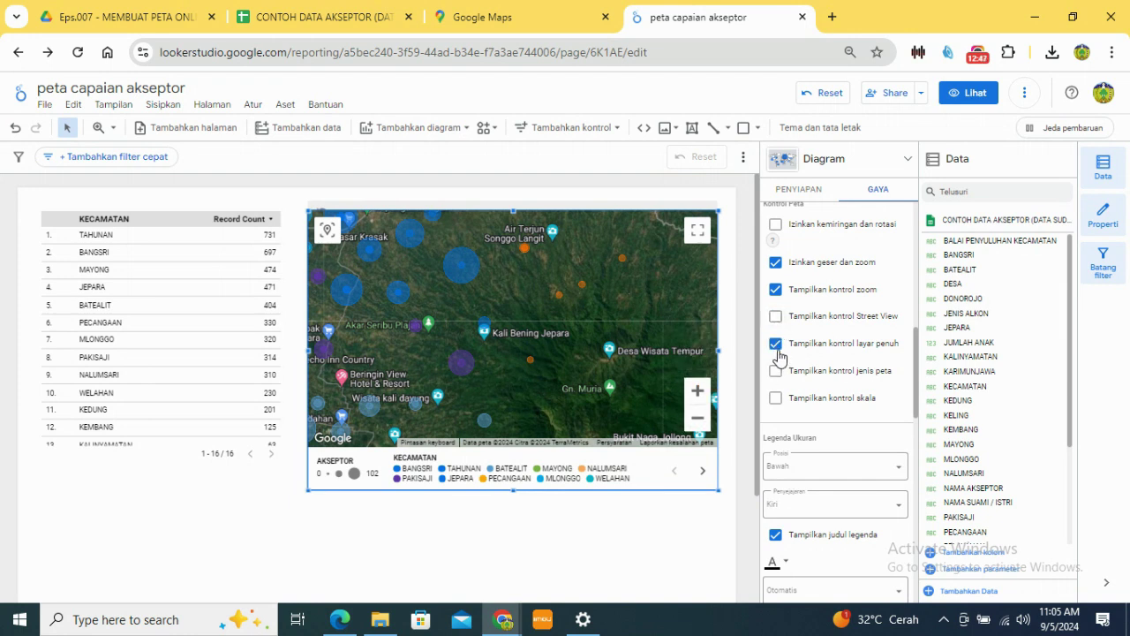
left_click(776, 343)
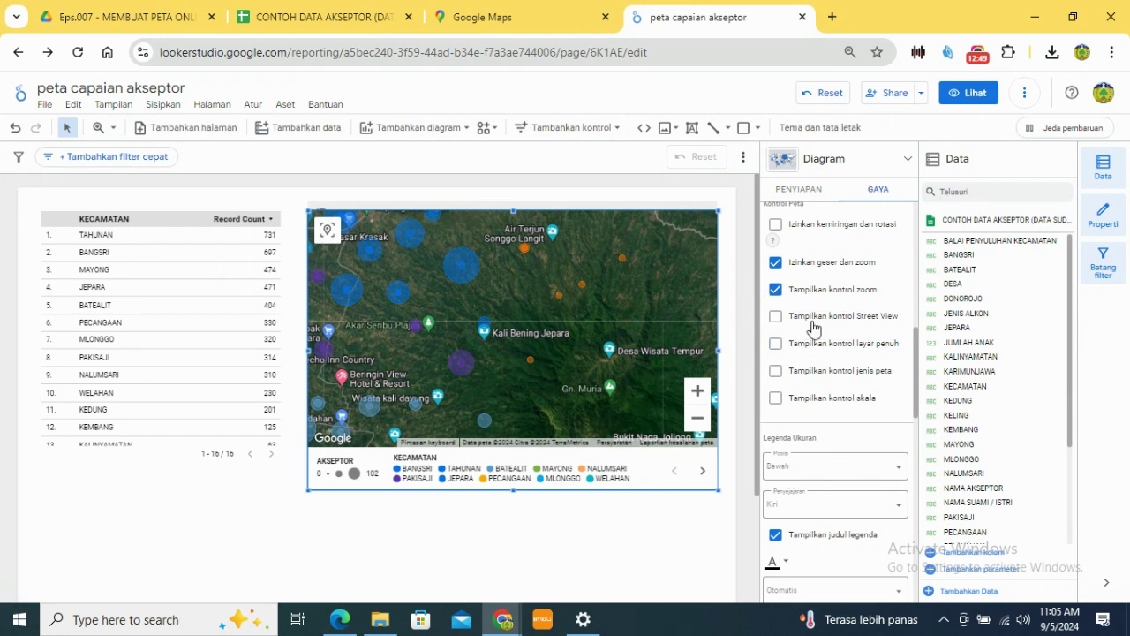
Step: Hide the map's size legend (Legenda Ukuran) by setting its position to Tidak ada
left_click(817, 469)
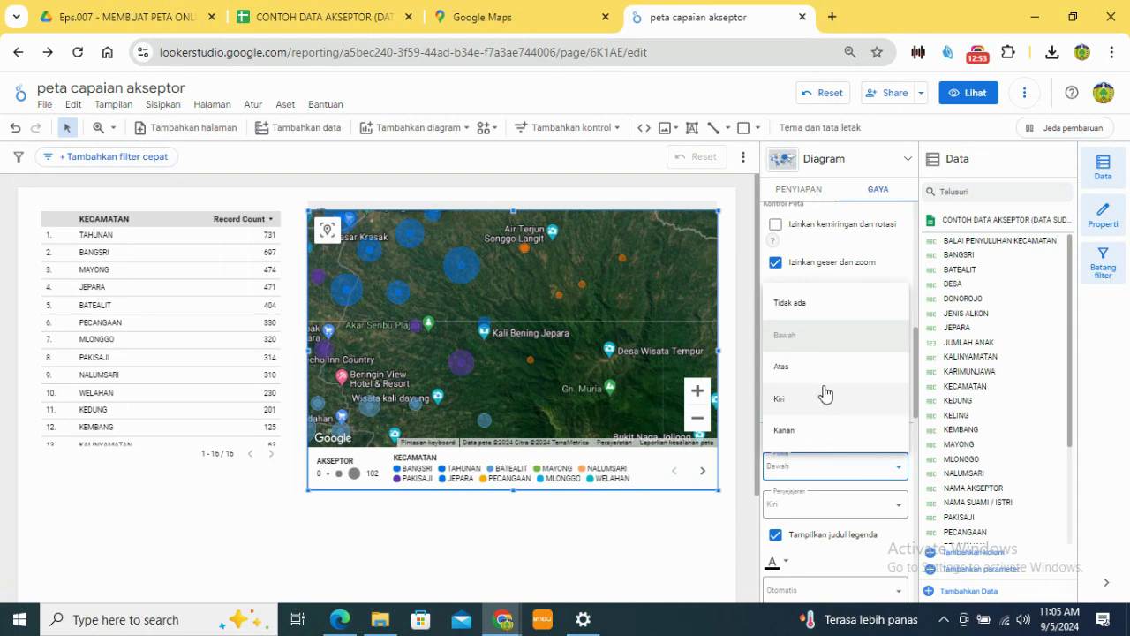
left_click(802, 303)
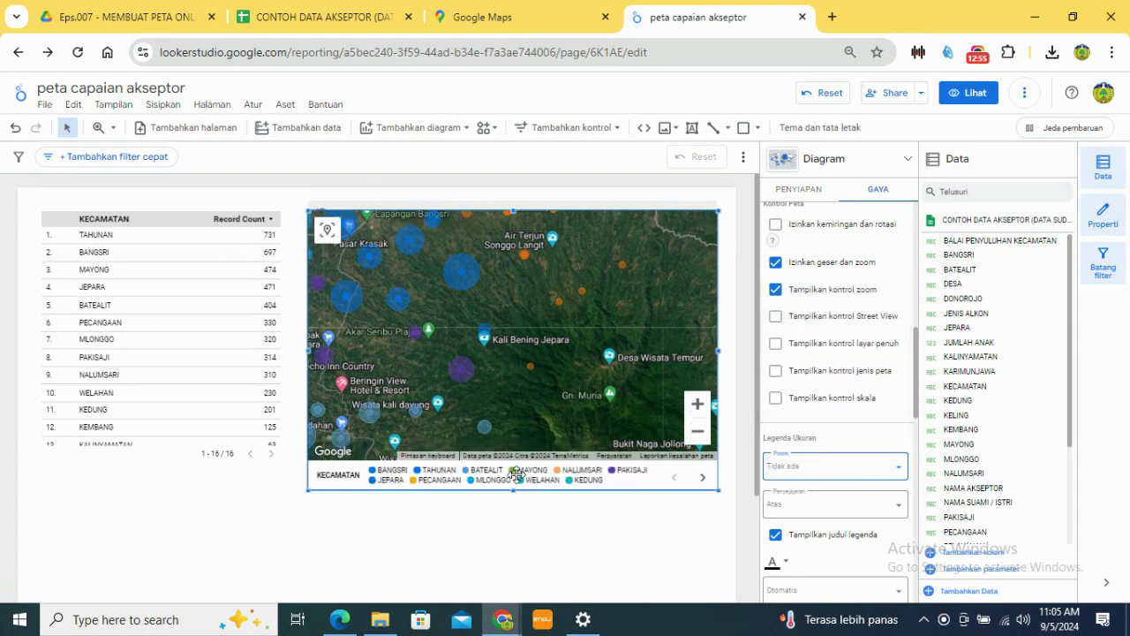
scroll(826, 449, "down", 1)
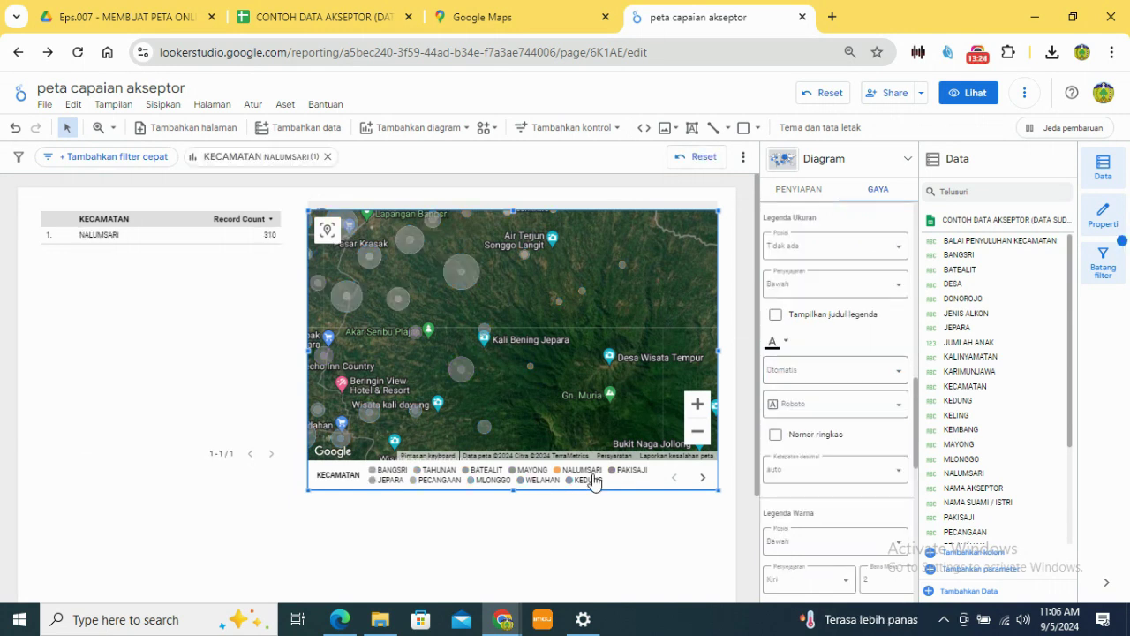
Step: Test the map legend's cross-filtering by clearing the NALUMSARI filter and filtering the report by PAKISAJI and by JEPARA
scroll(574, 387, "down", 5)
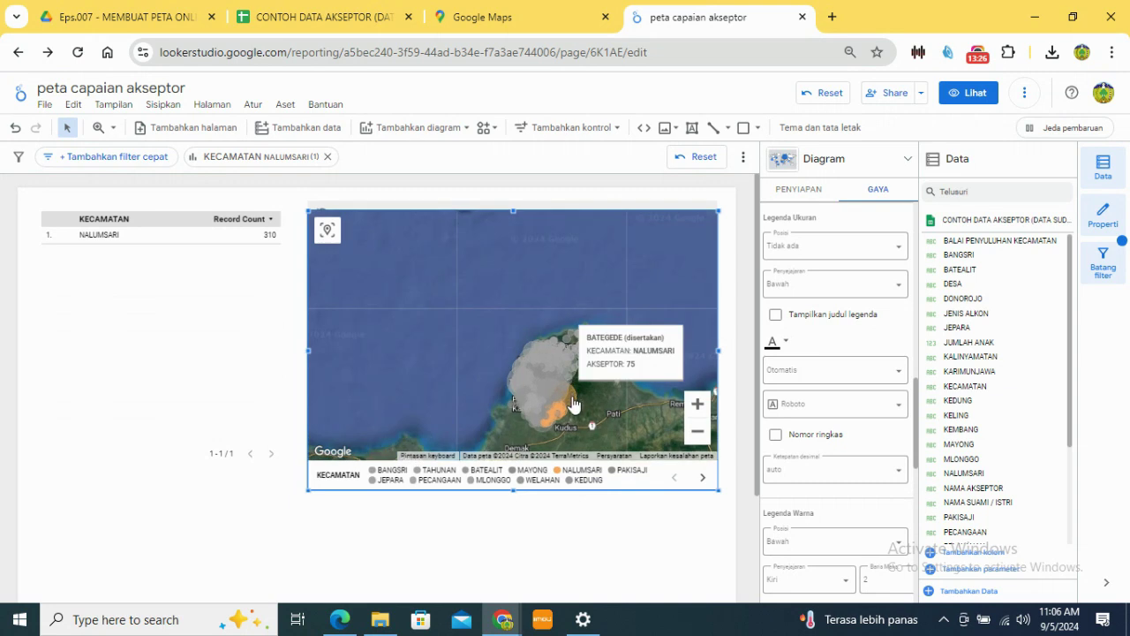
left_click(580, 475)
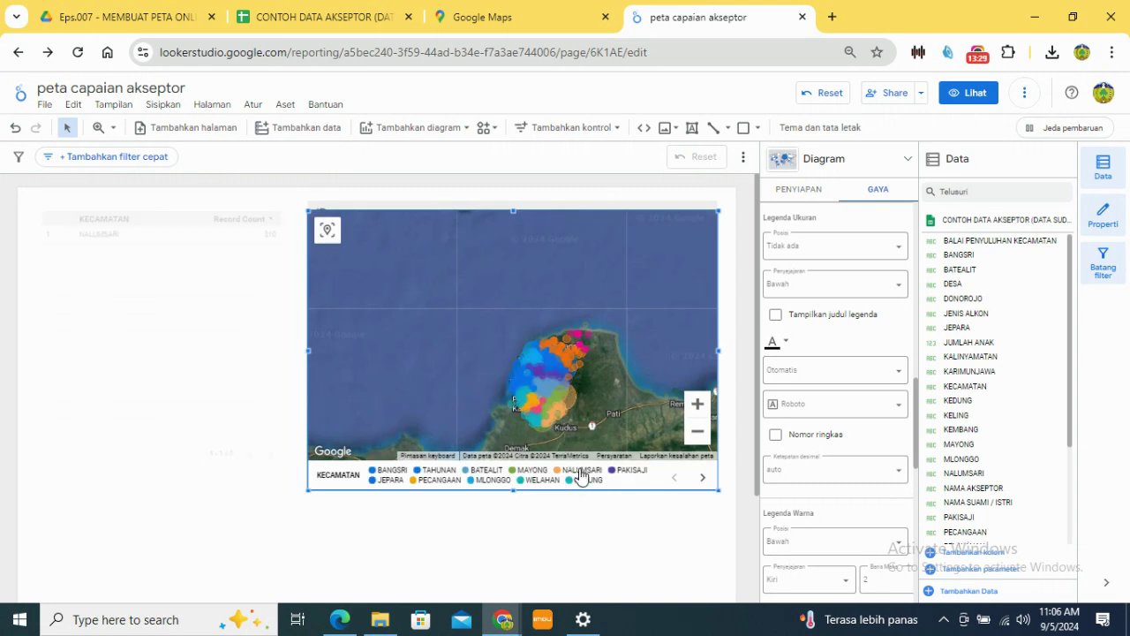
left_click(640, 475)
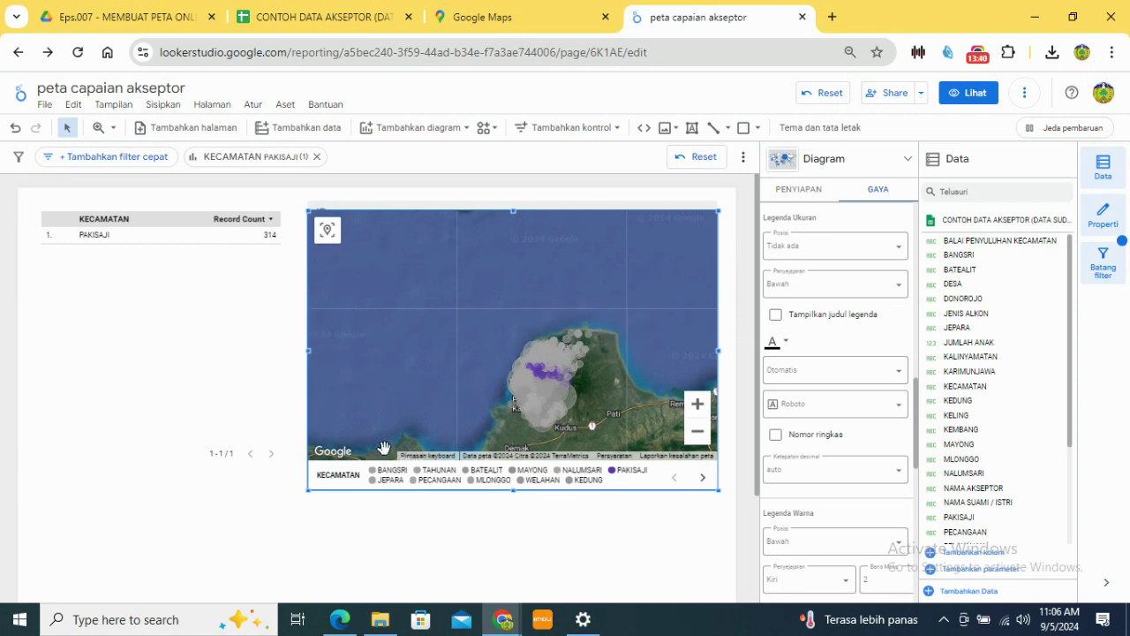
left_click(379, 485)
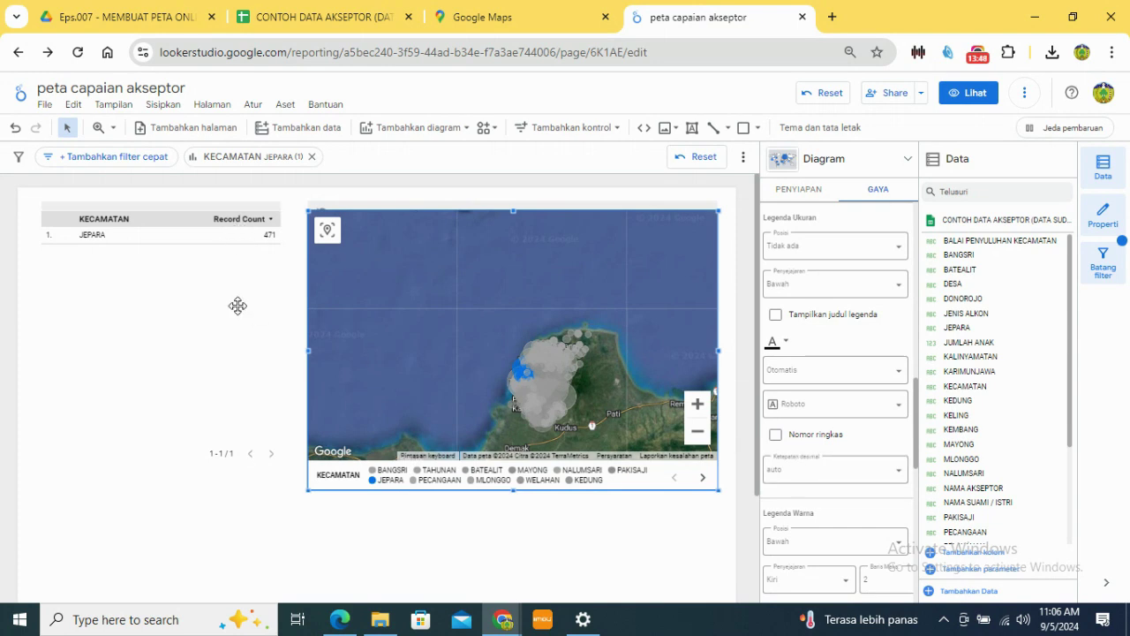
Step: Review the KECAMATAN table's style options, from the header, labels and body to the footer, metric and background settings
left_click(171, 322)
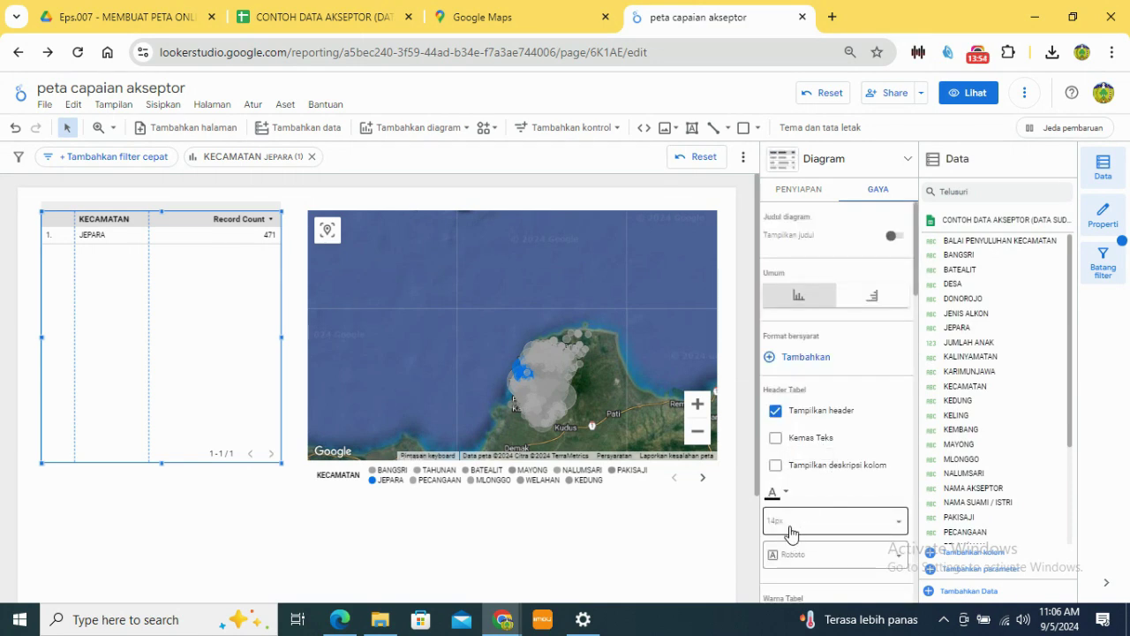
scroll(790, 530, "down", 5)
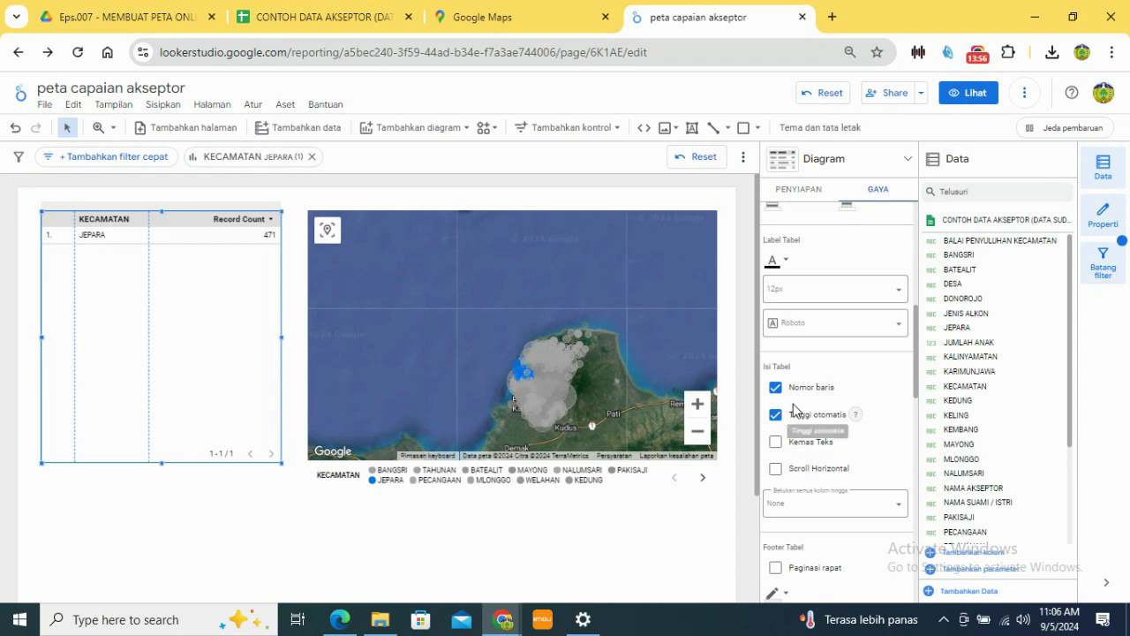
scroll(793, 411, "down", 2)
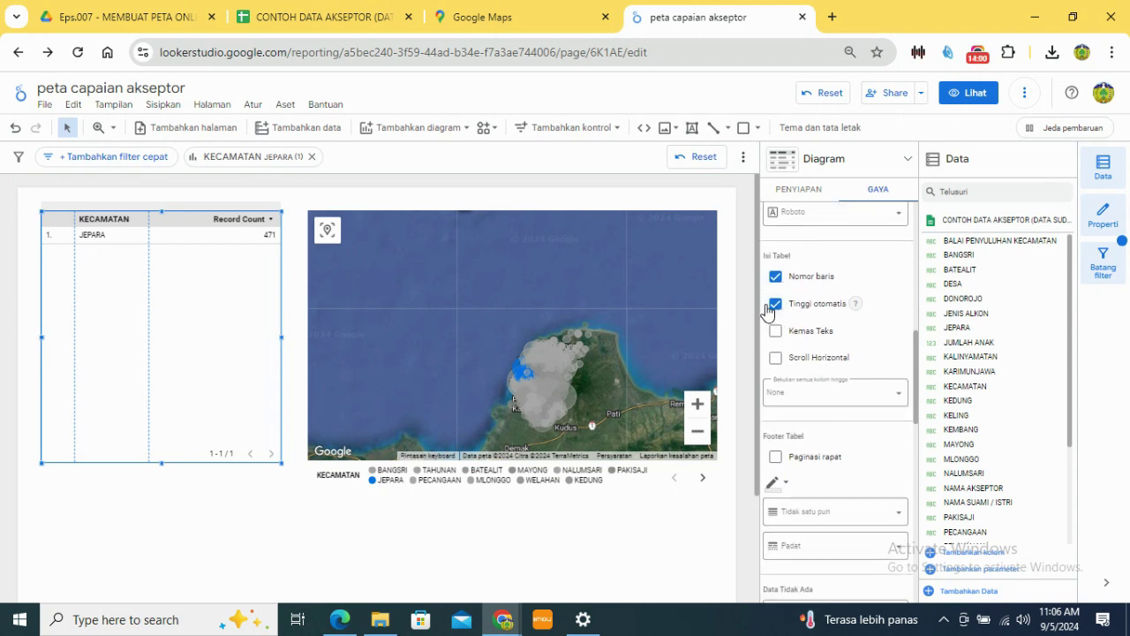
scroll(789, 409, "down", 4)
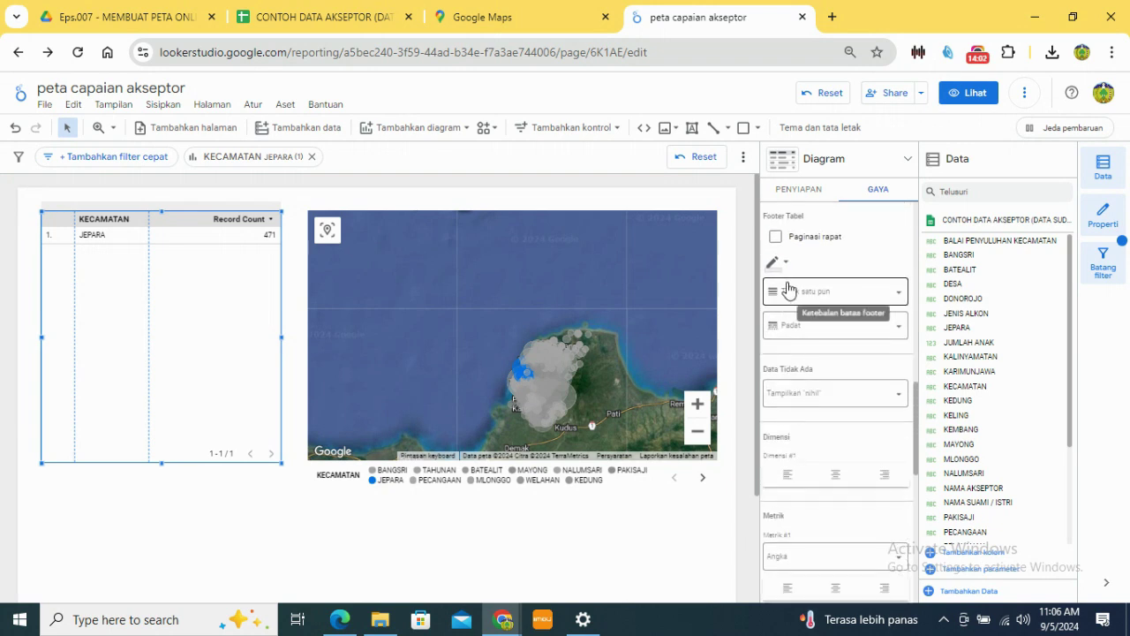
scroll(790, 295, "down", 4)
scroll(773, 408, "down", 6)
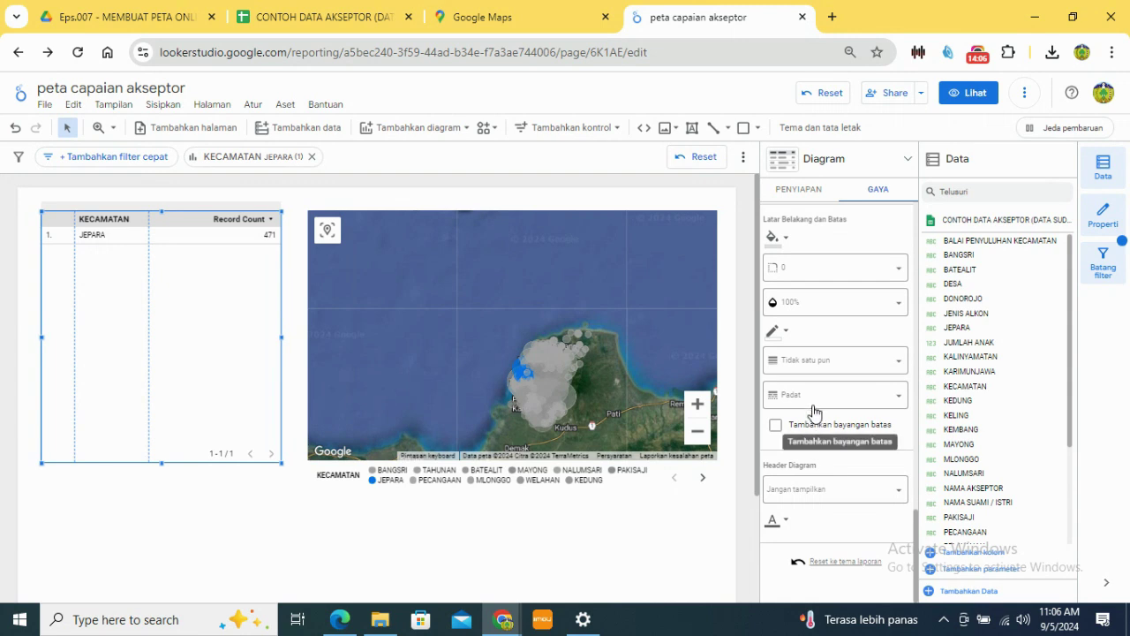
scroll(813, 411, "up", 10)
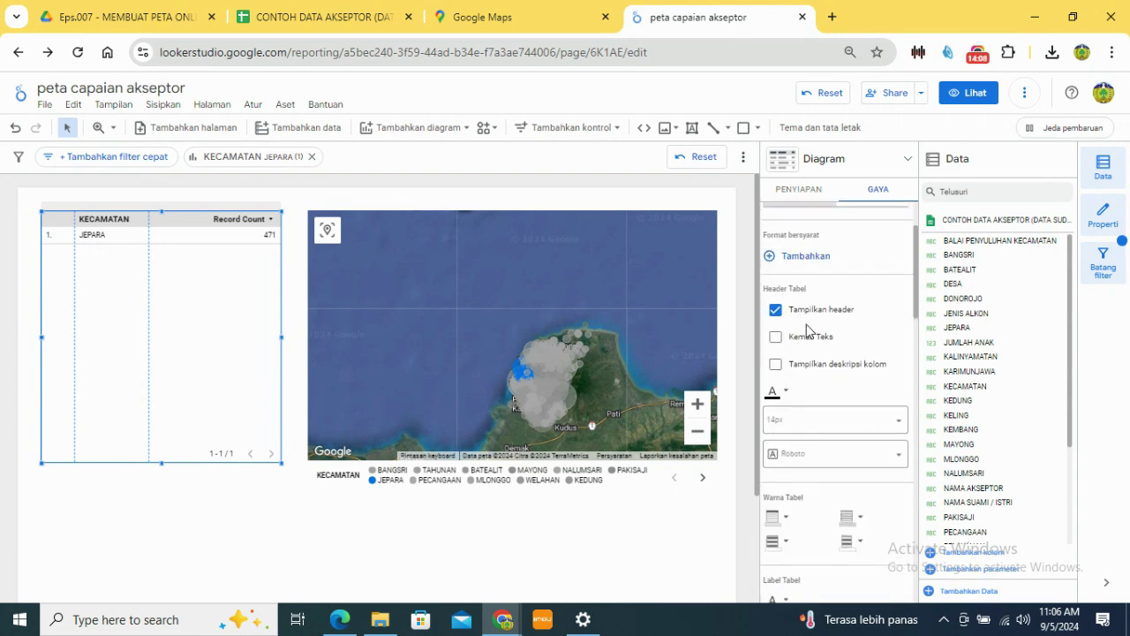
scroll(804, 386, "up", 2)
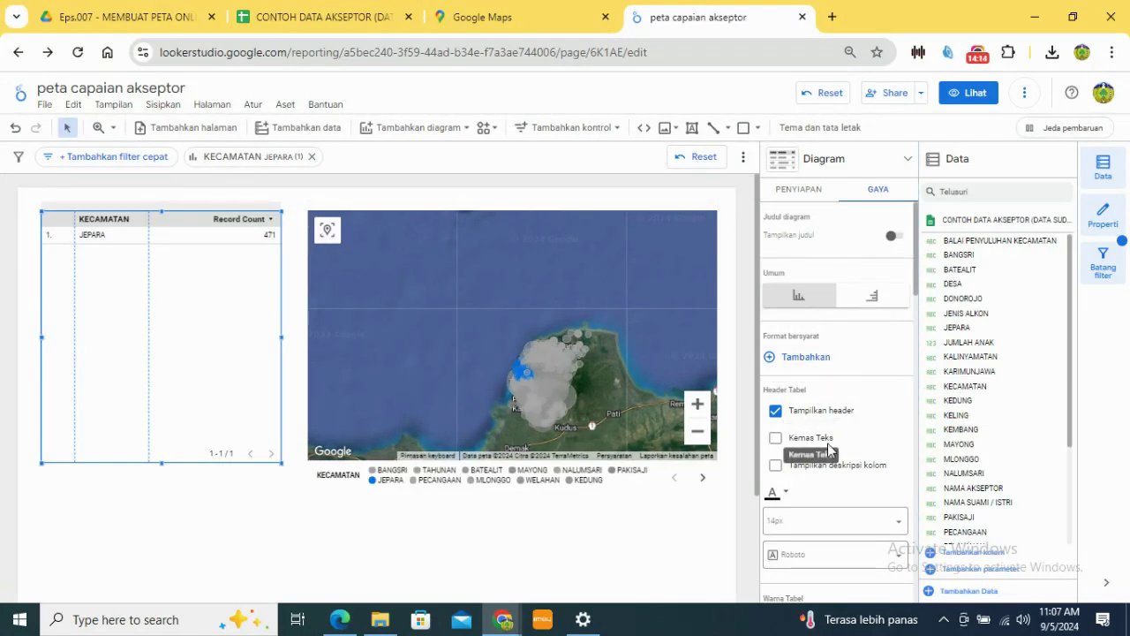
scroll(872, 417, "down", 4)
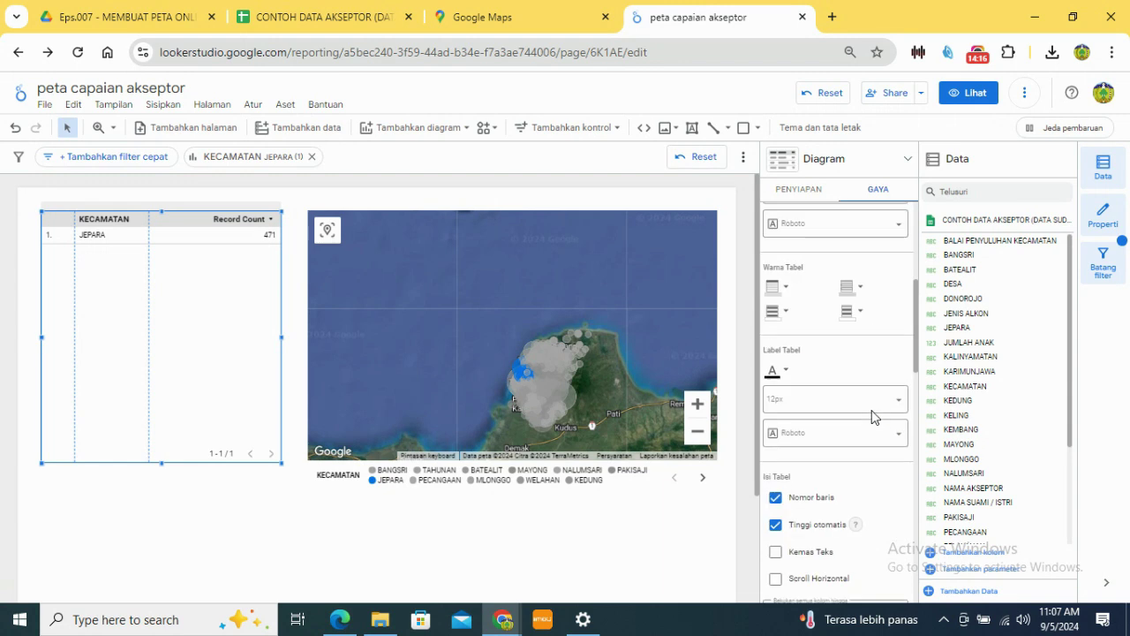
scroll(844, 440, "down", 5)
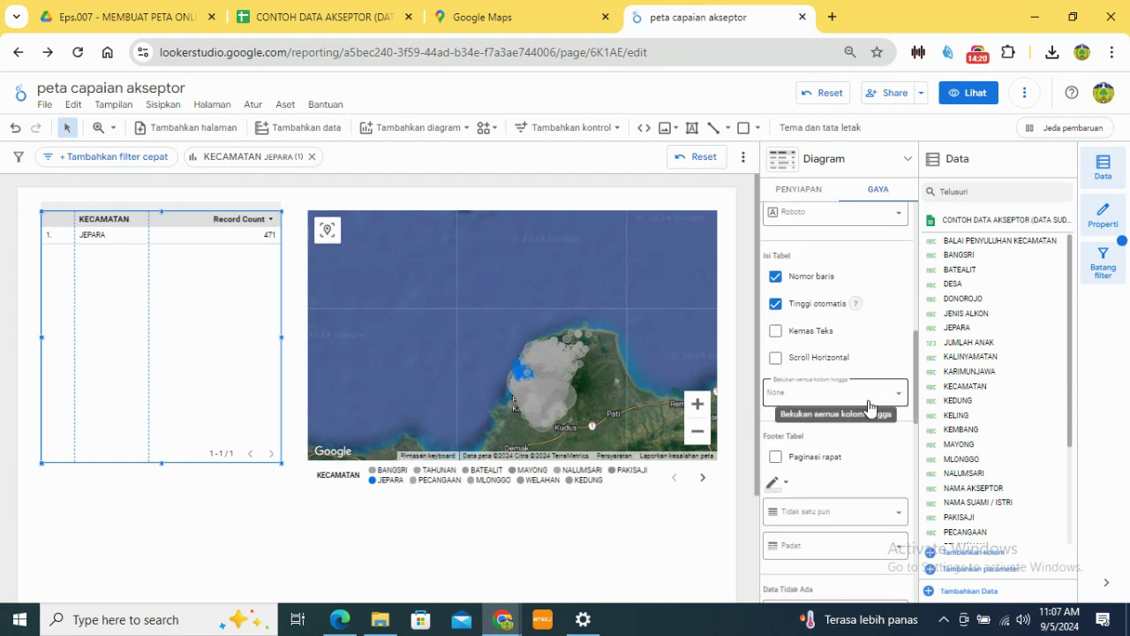
scroll(835, 463, "down", 4)
scroll(837, 465, "down", 1)
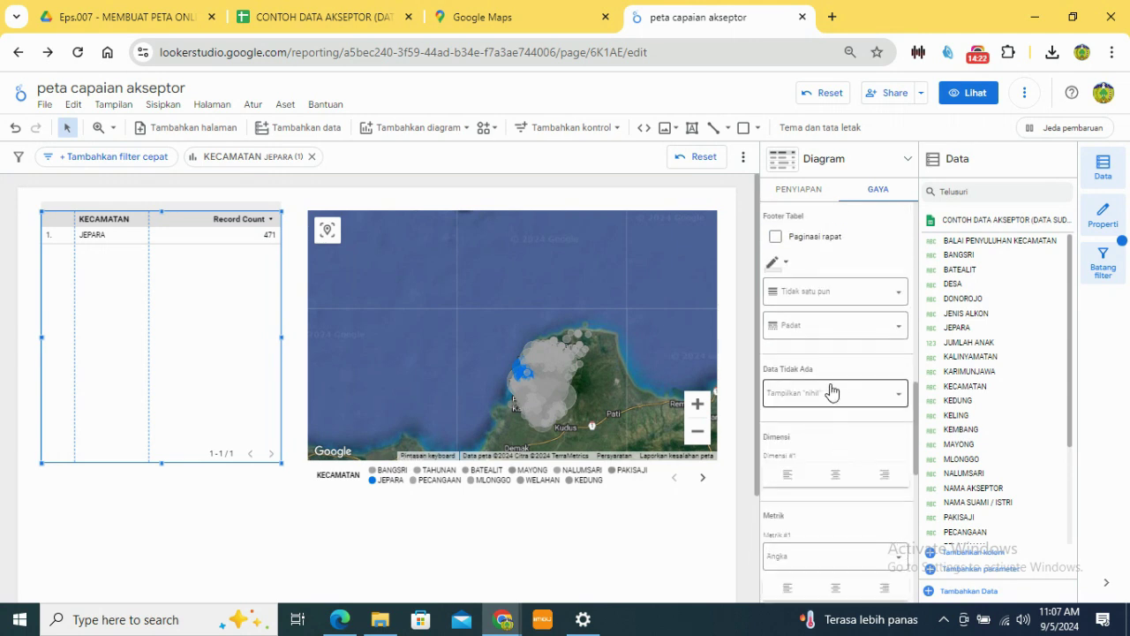
scroll(836, 407, "down", 7)
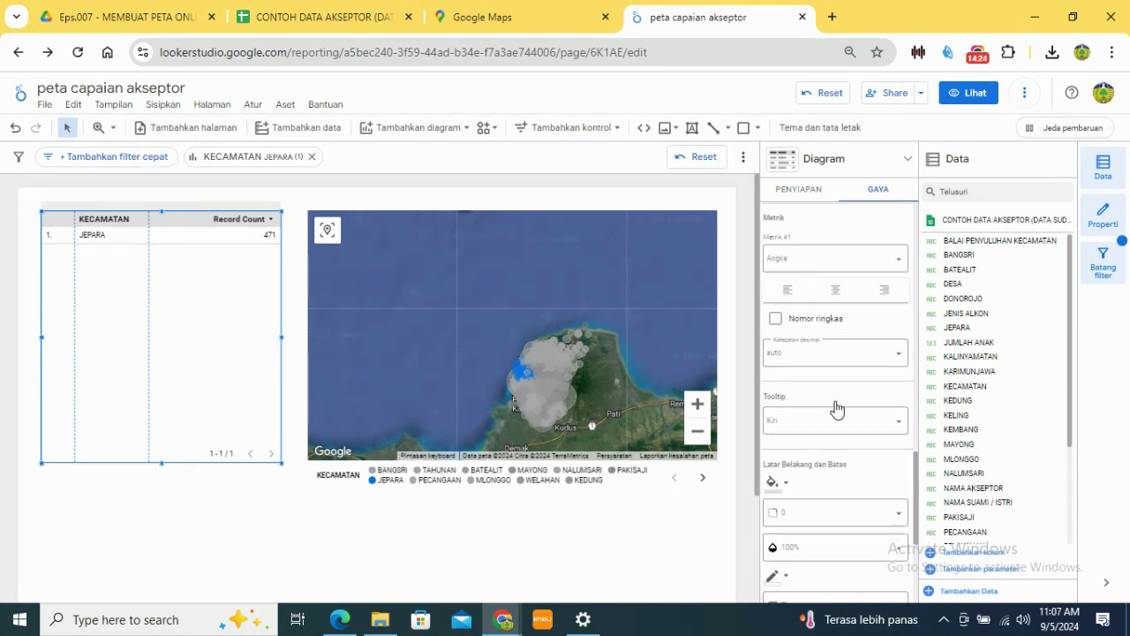
Step: Inspect the village bubbles on the map around Keling and Bangsri and on the Karimunjawa islands
left_click(599, 297)
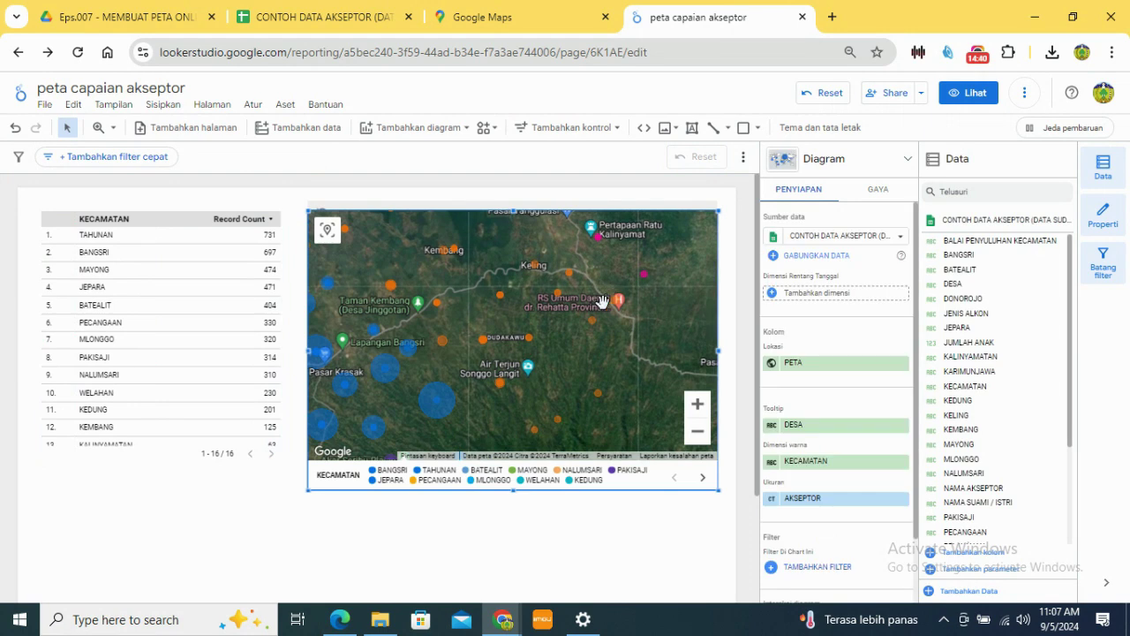
mouse_move(597, 327)
mouse_move(571, 276)
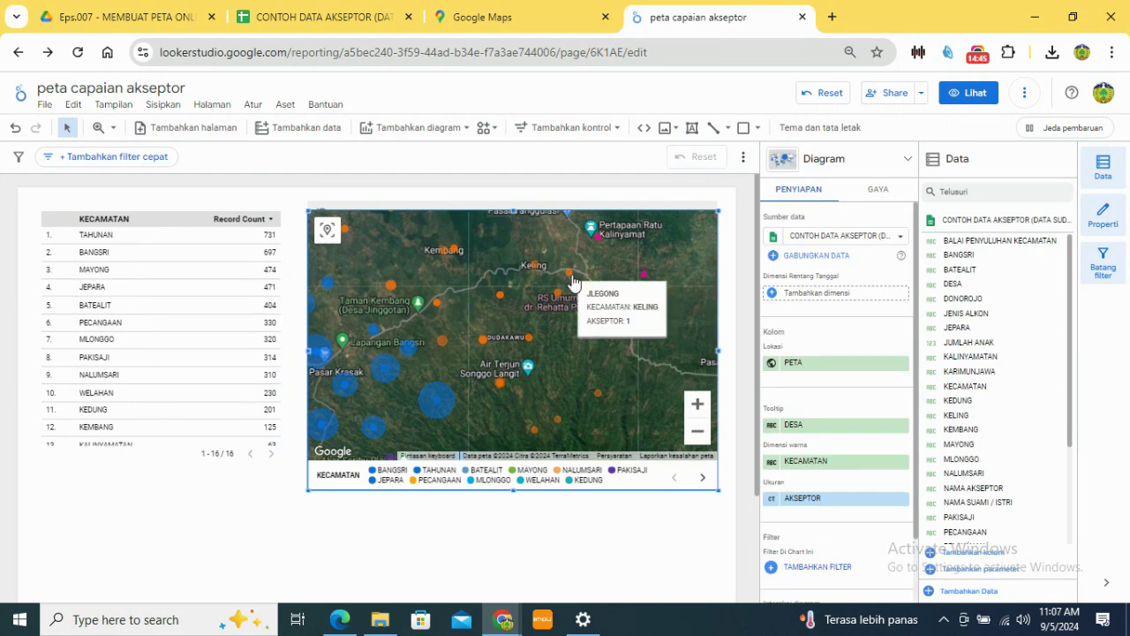
mouse_move(395, 364)
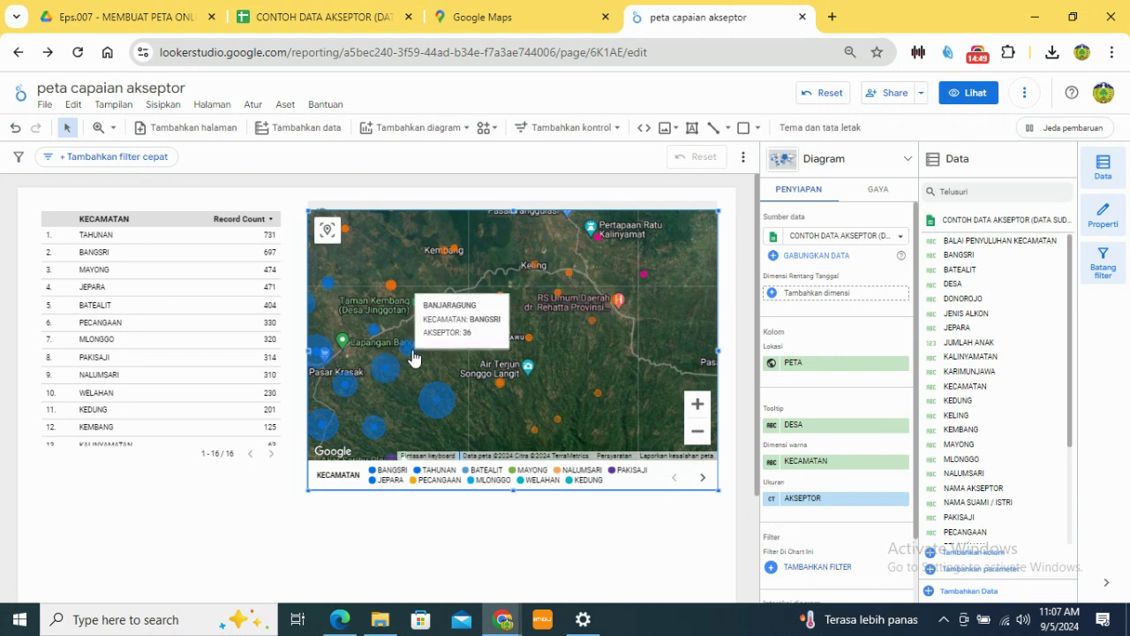
scroll(432, 359, "down", 5)
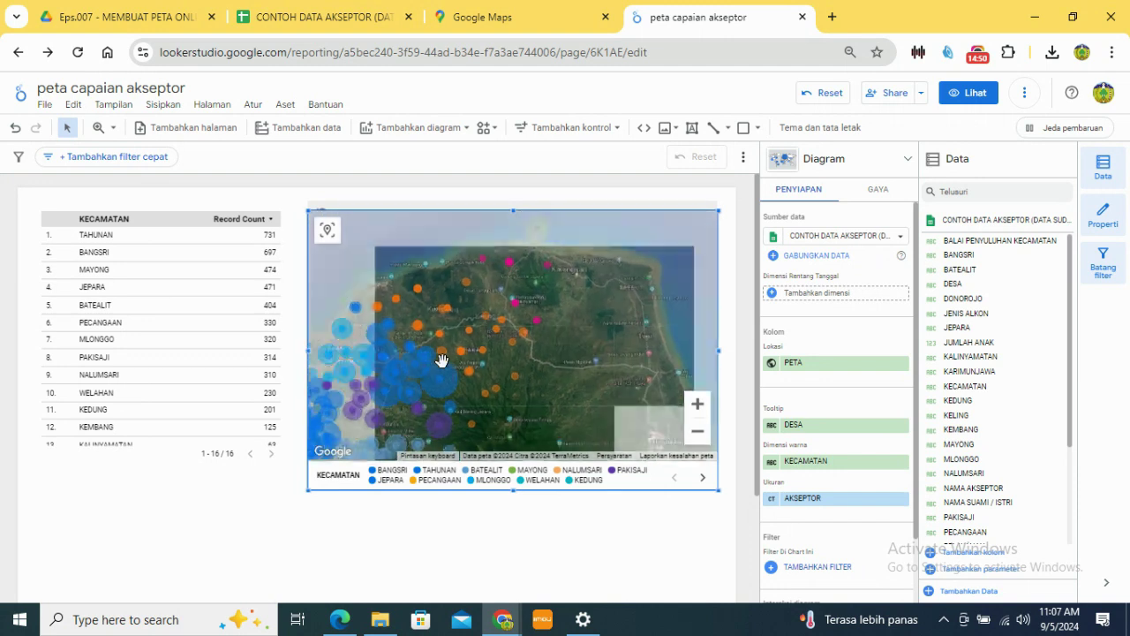
scroll(442, 358, "down", 5)
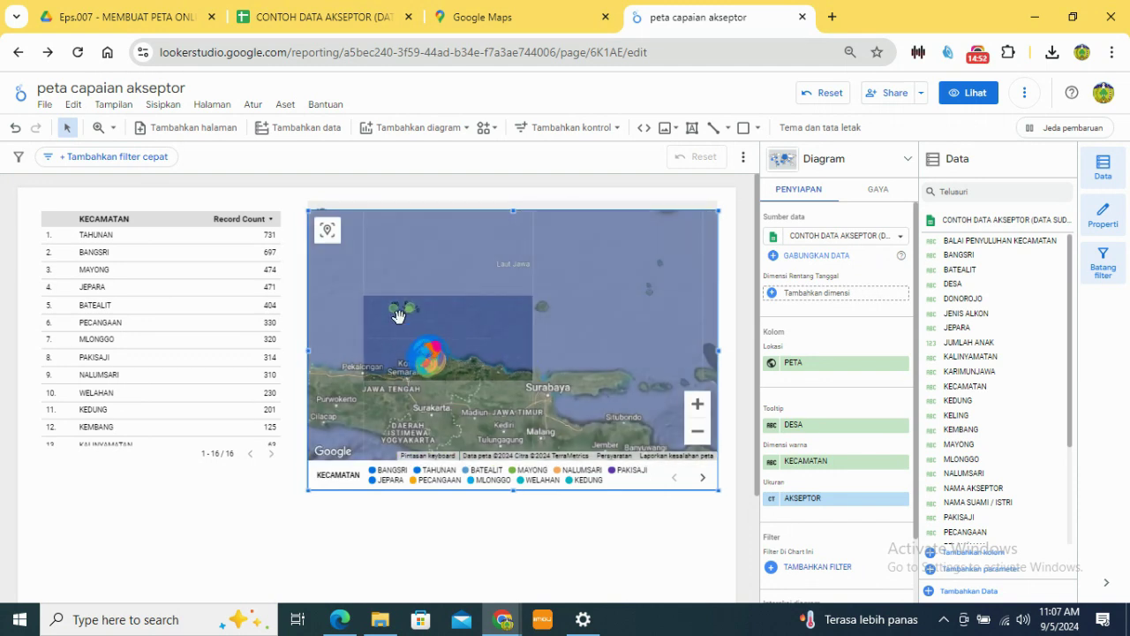
scroll(527, 354, "up", 5)
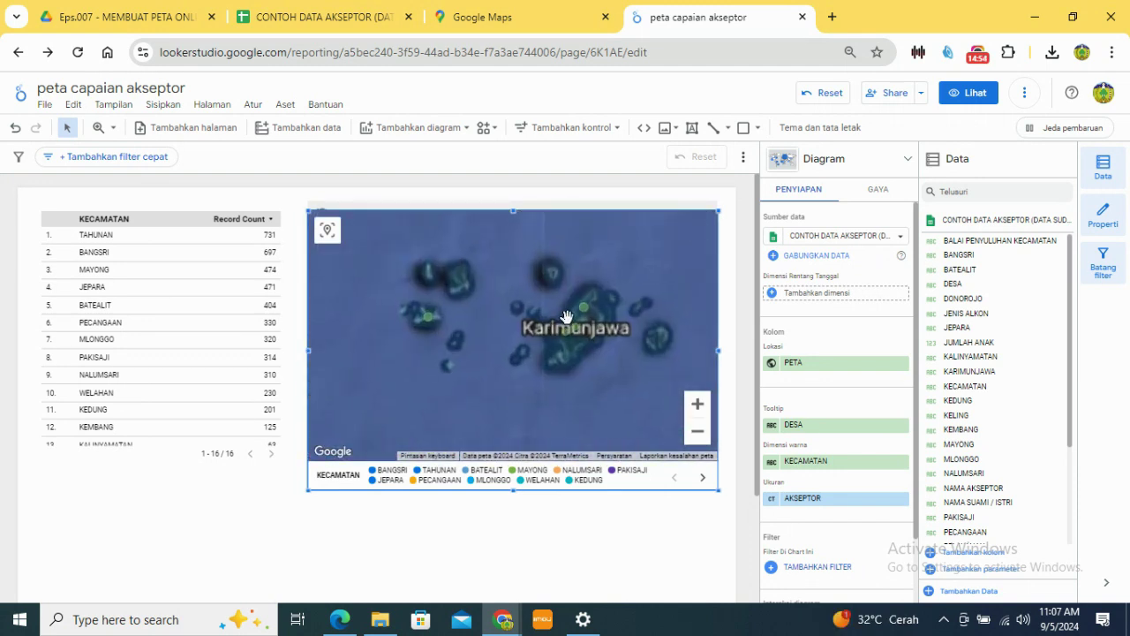
mouse_move(604, 292)
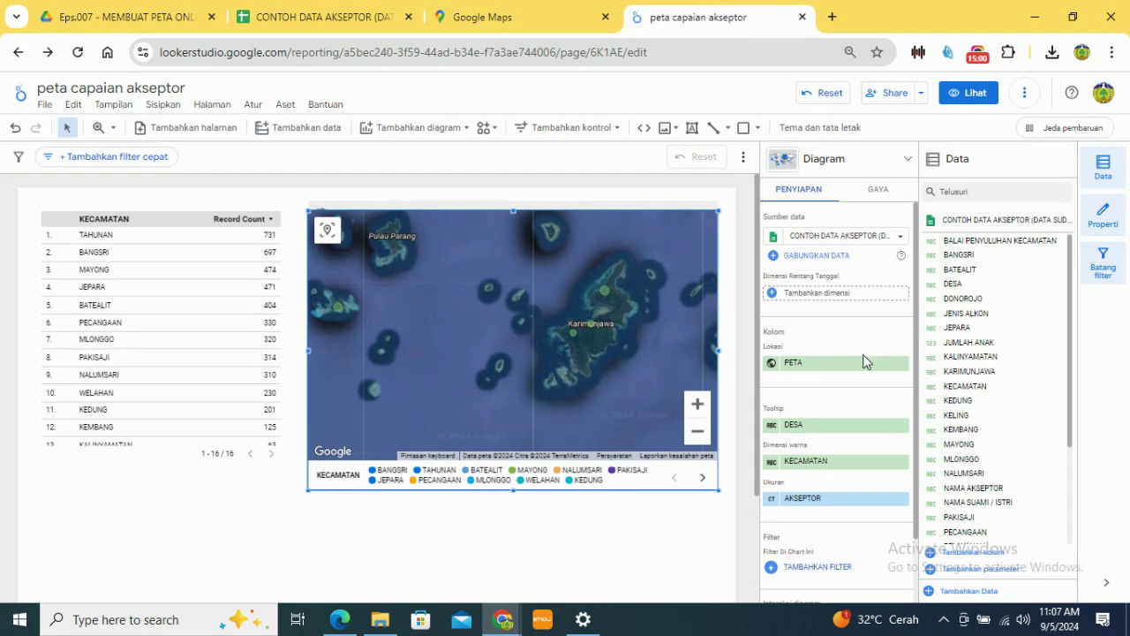
Step: Check the settings of the map's AKSEPTOR size metric and its chart interaction option
left_click(770, 499)
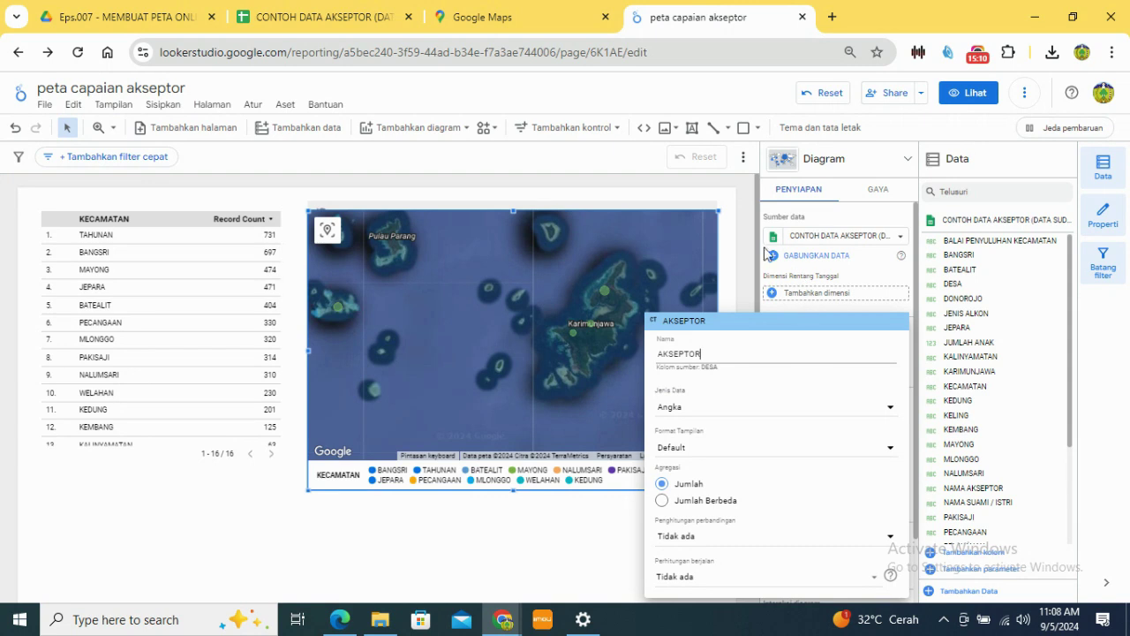
left_click(743, 269)
scroll(813, 375, "down", 1)
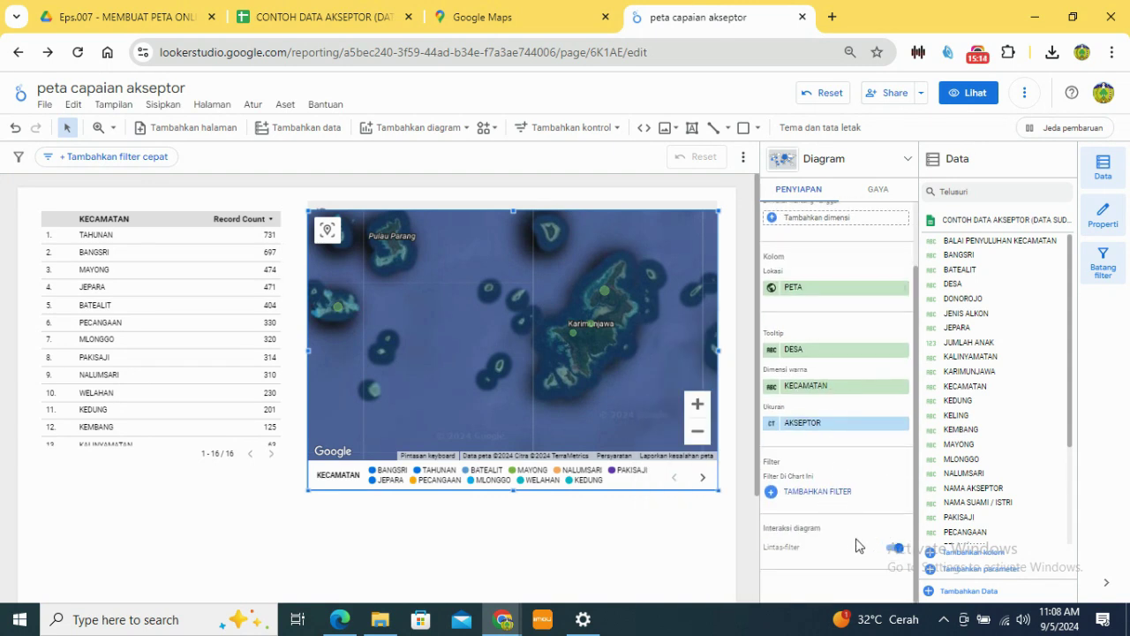
Step: Filter the report by PECANGAAN from the KECAMATAN table and inspect its bubbles on the map
left_click(119, 324)
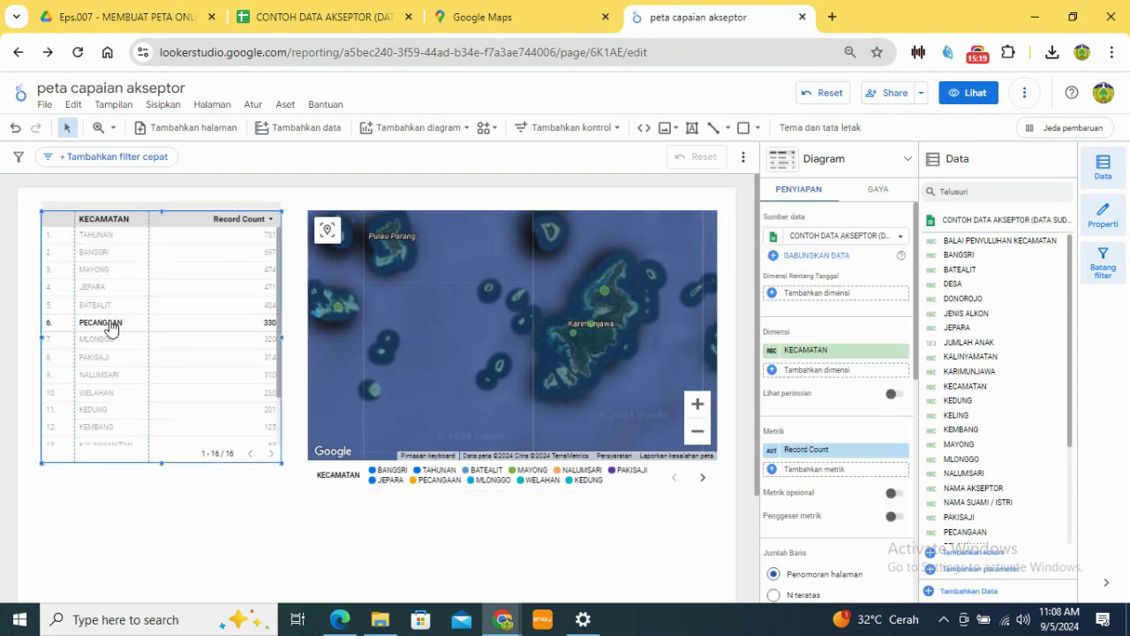
left_click(110, 324)
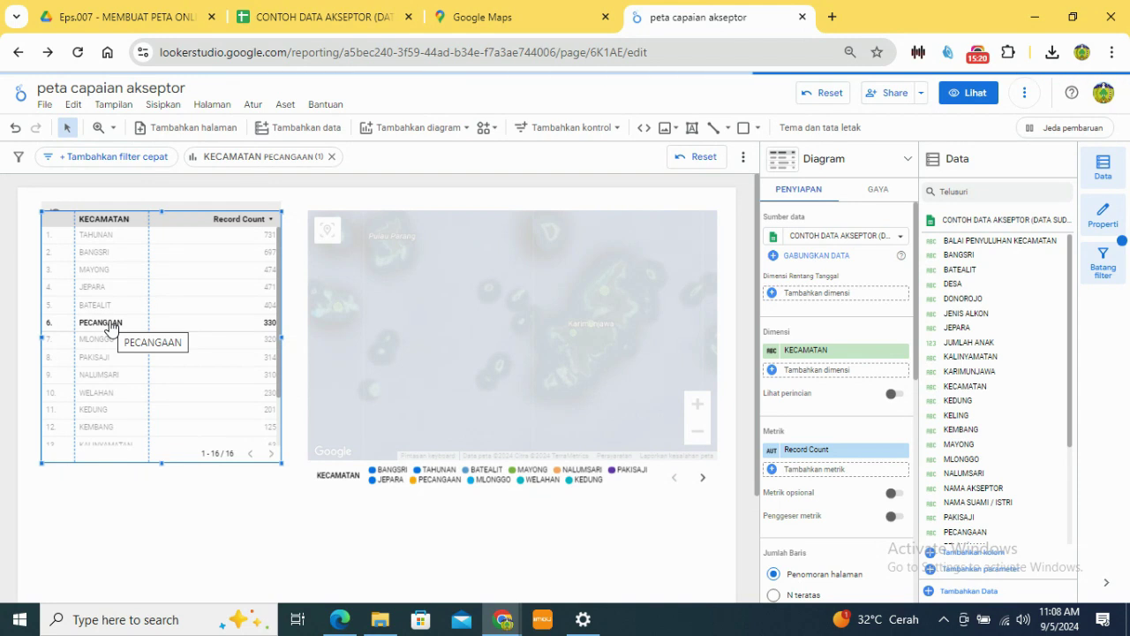
scroll(559, 353, "down", 5)
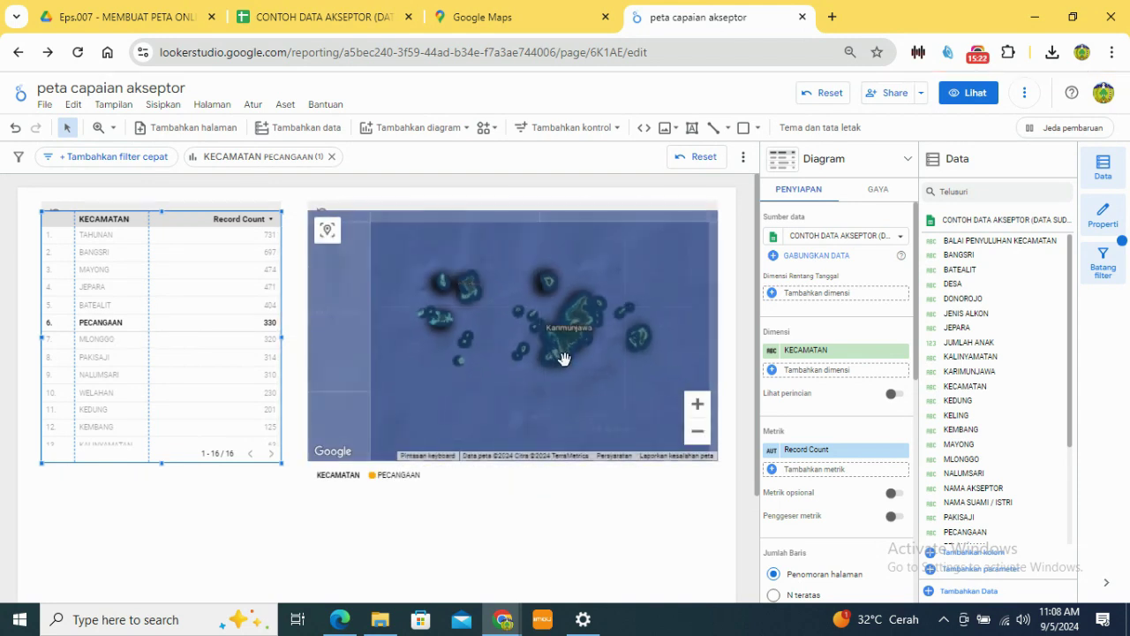
left_click(565, 360)
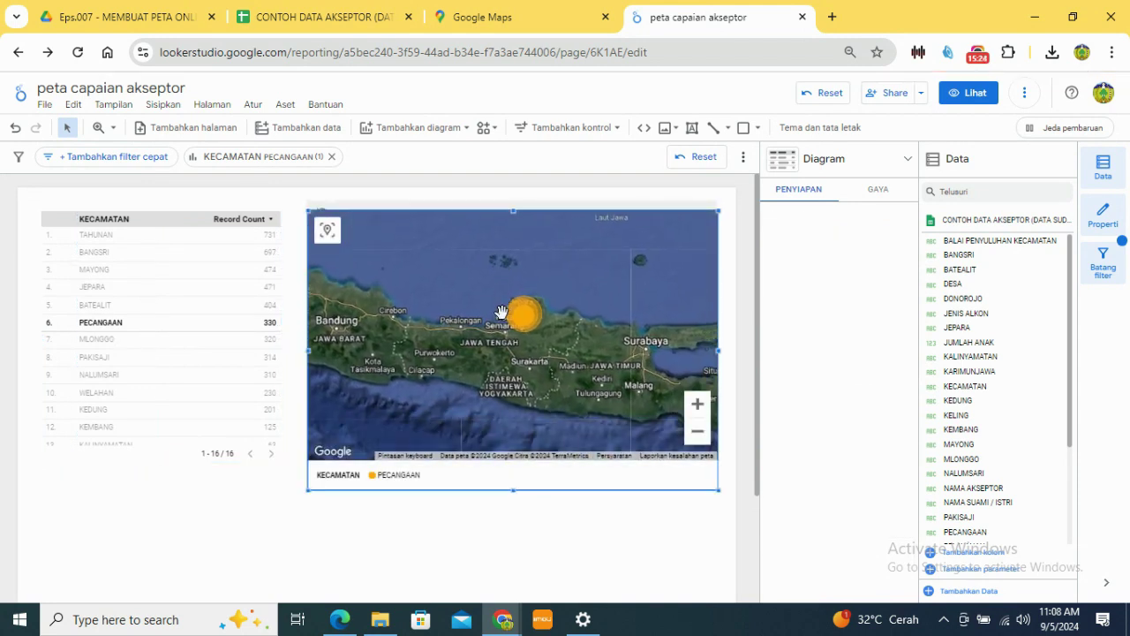
scroll(578, 326, "up", 3)
scroll(581, 312, "up", 4)
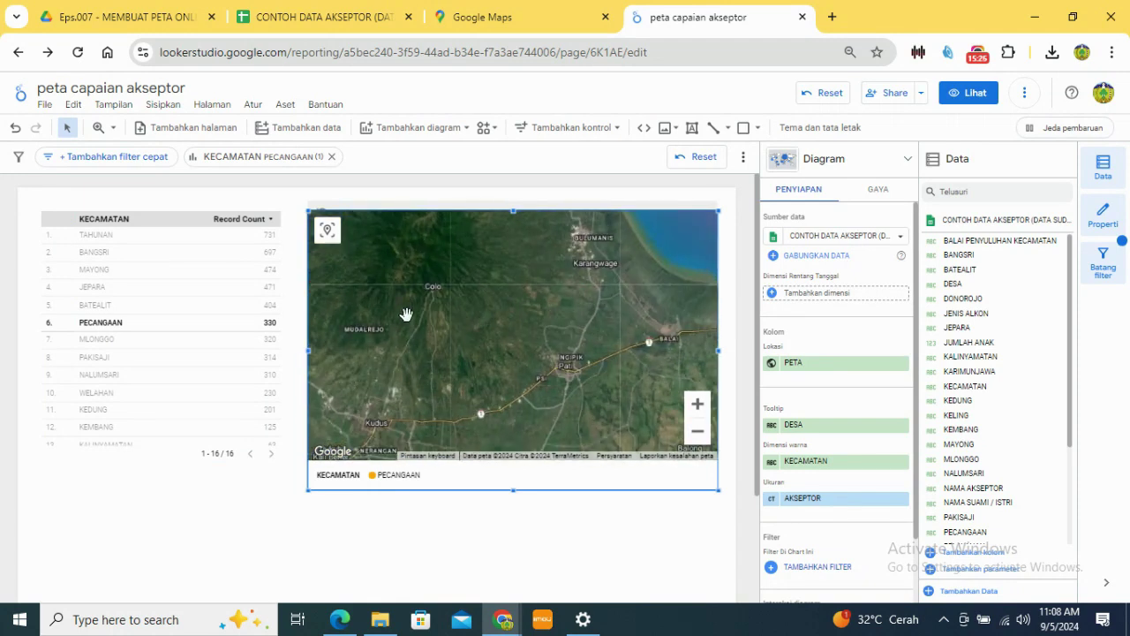
scroll(542, 321, "down", 2)
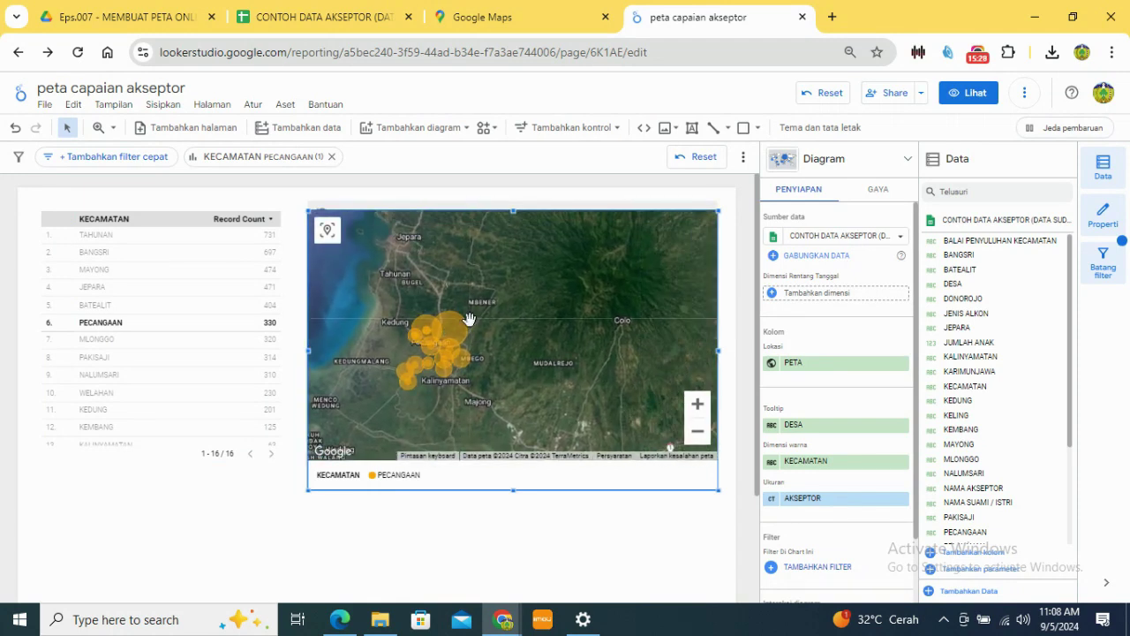
scroll(474, 317, "down", 2)
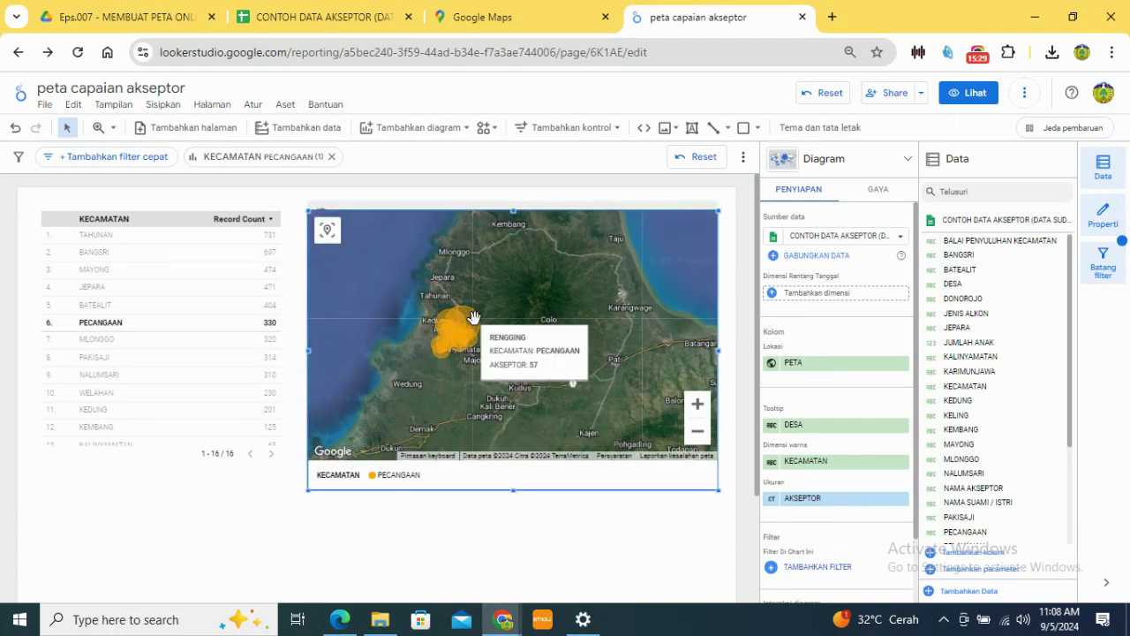
Step: Switch the report filter to MLONGGO from the KECAMATAN table and bring its bubbles into close view on the map
left_click(201, 351)
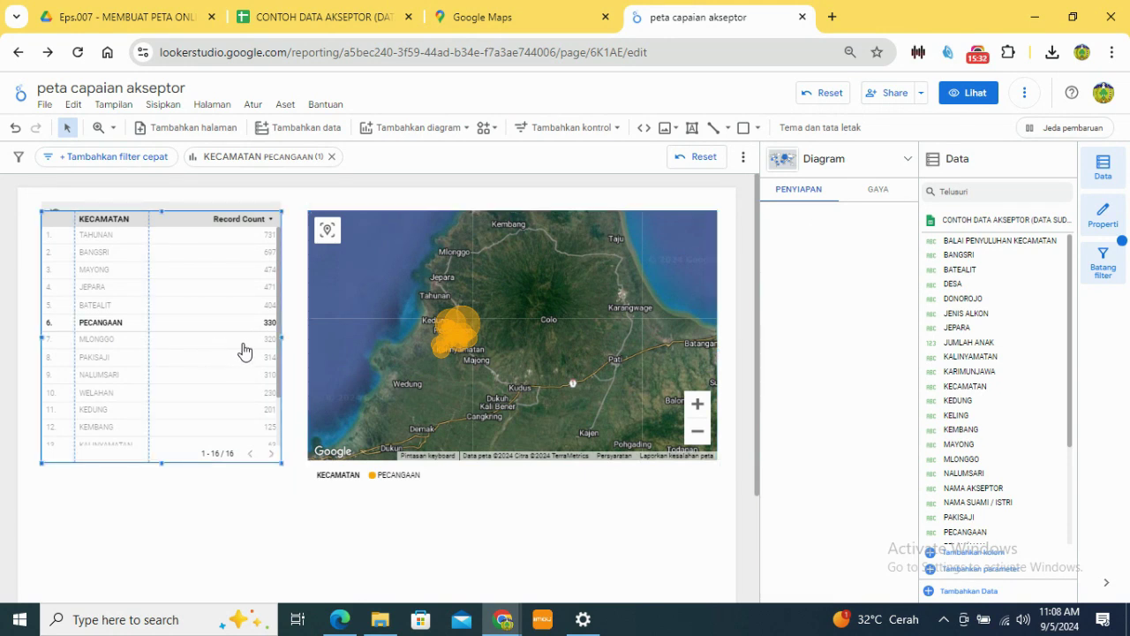
left_click(107, 347)
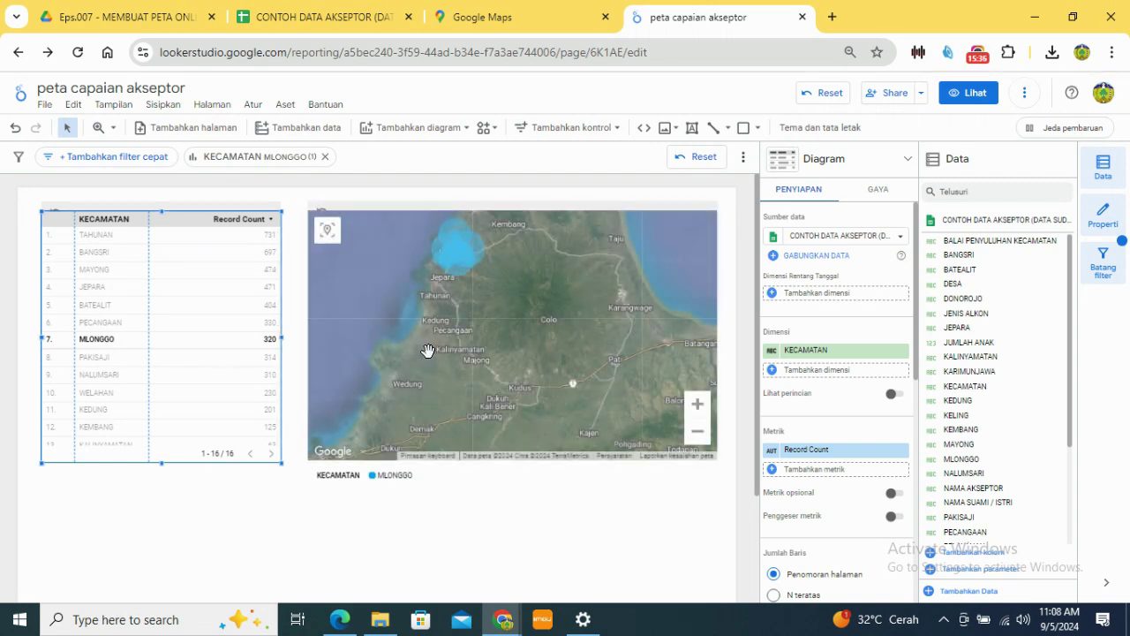
scroll(468, 269, "up", 4)
left_click_drag(468, 269, 520, 422)
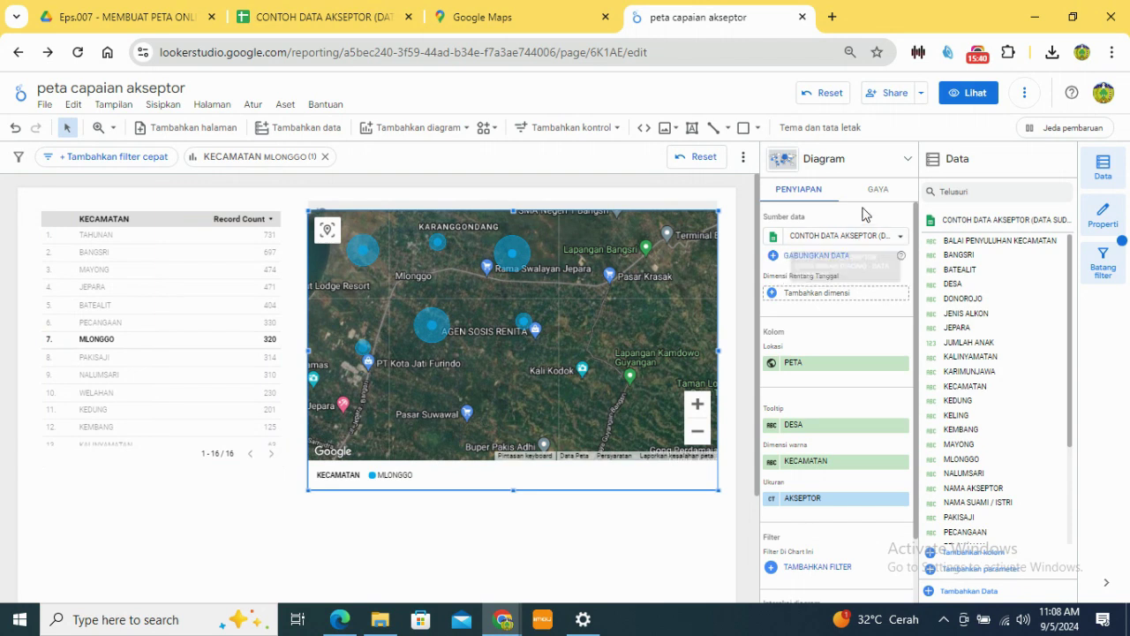
Step: Try a larger bubble size for the map's Lapisan Balon, then reduce it to below the middle of the range
scroll(877, 408, "down", 4)
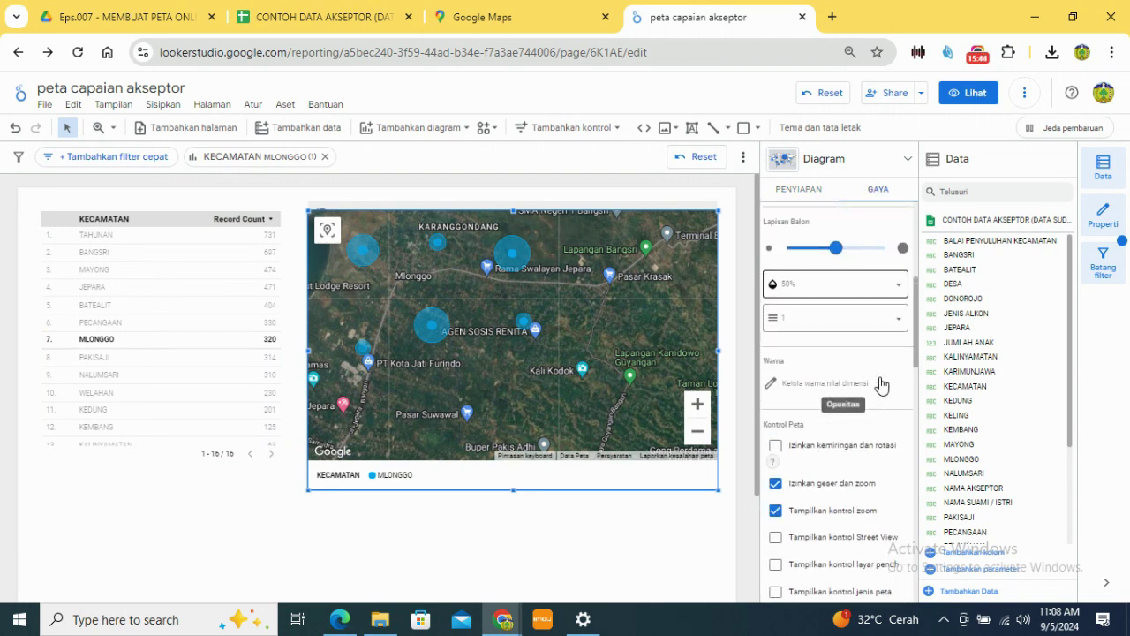
scroll(850, 366, "up", 2)
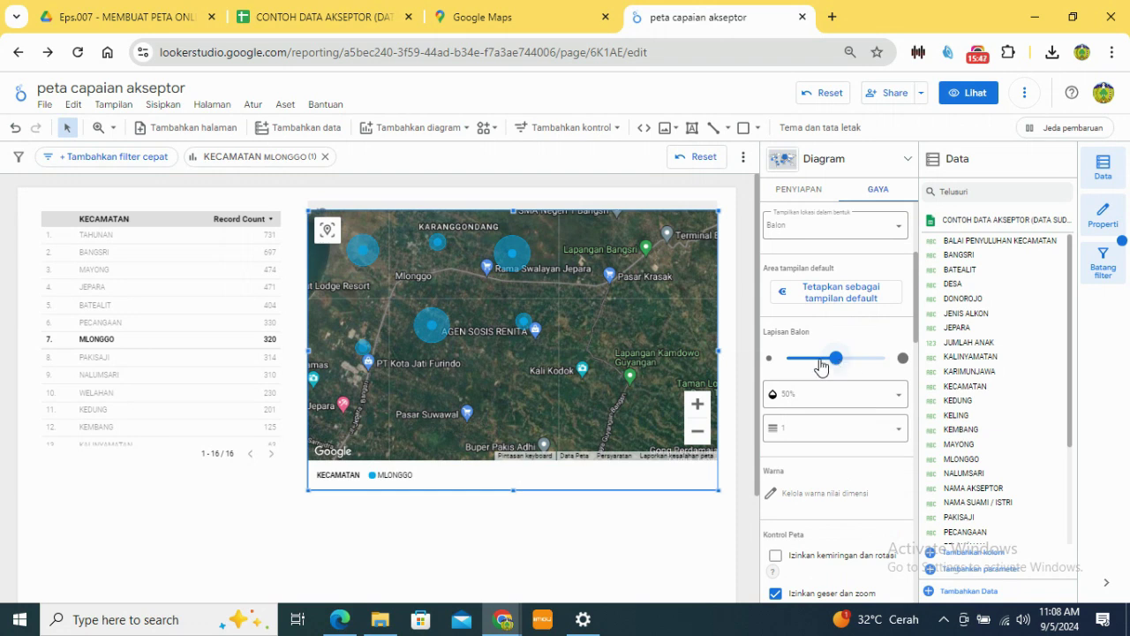
left_click_drag(839, 365, 872, 368)
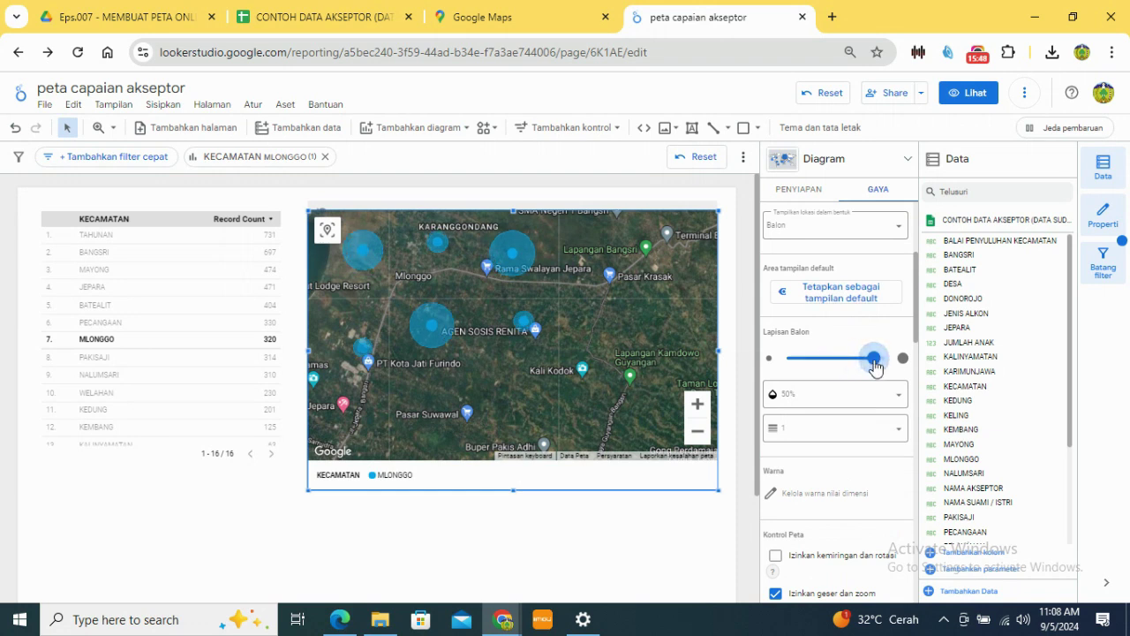
left_click_drag(875, 368, 812, 368)
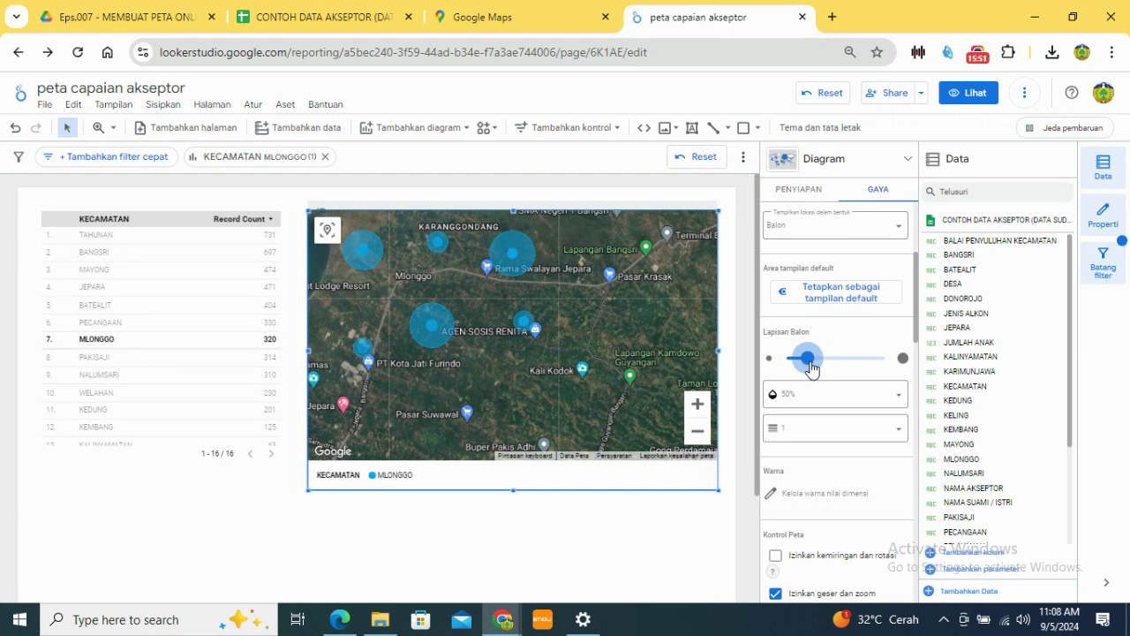